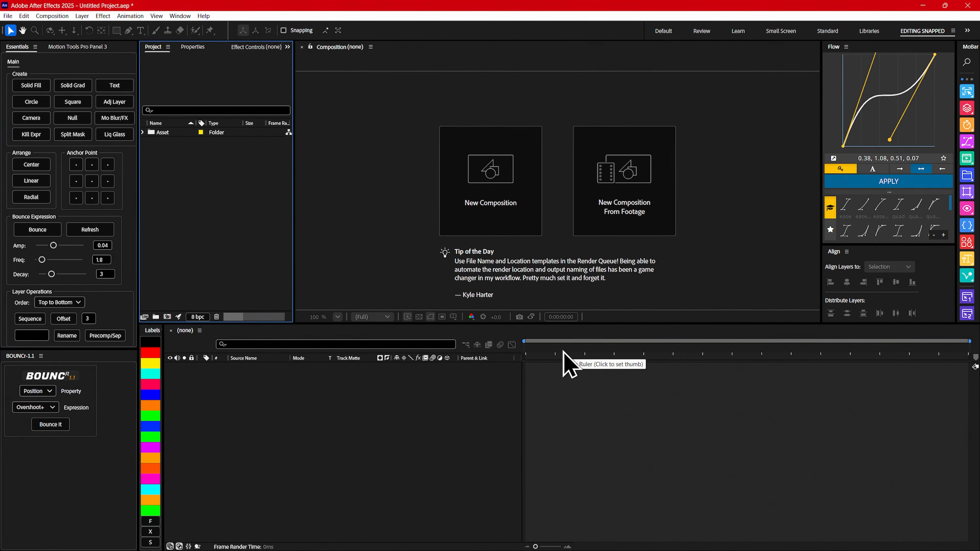
- Create a 10-second composition named Main Render Comp with the Social Media Landscape HD 1920x1080 preset, 30 fps and a black background
{"action": "left_click", "coordinate": [496, 176]}
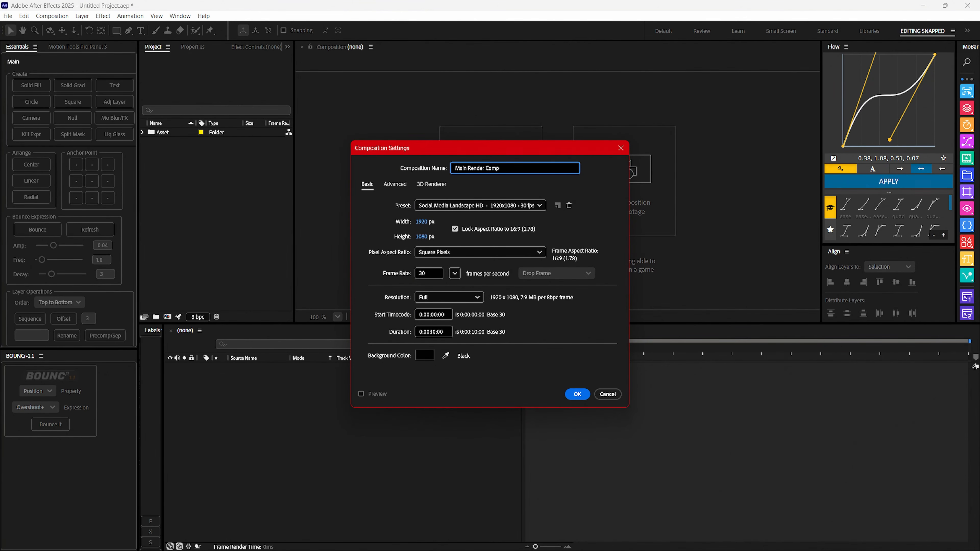
{"action": "left_click", "coordinate": [449, 205]}
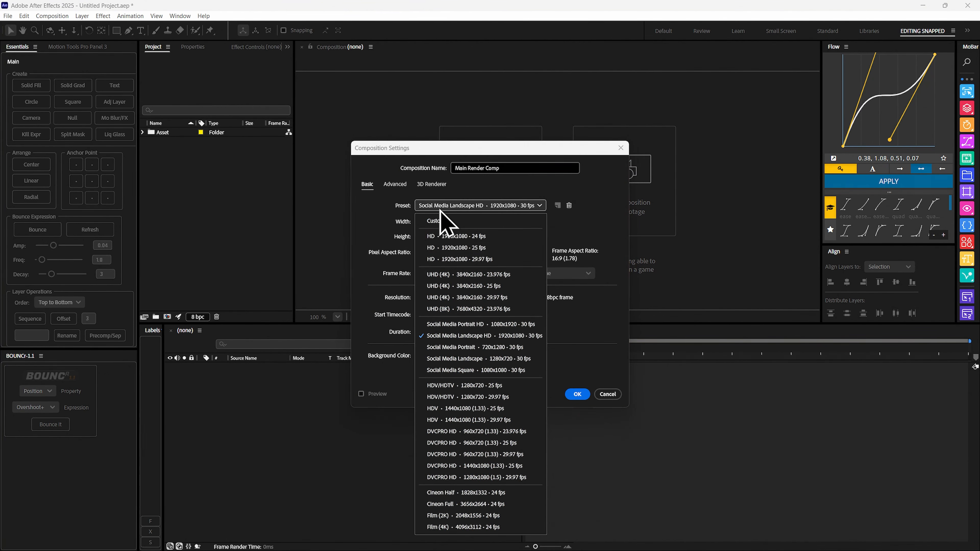
{"action": "left_click", "coordinate": [468, 336]}
{"action": "left_click", "coordinate": [455, 273]}
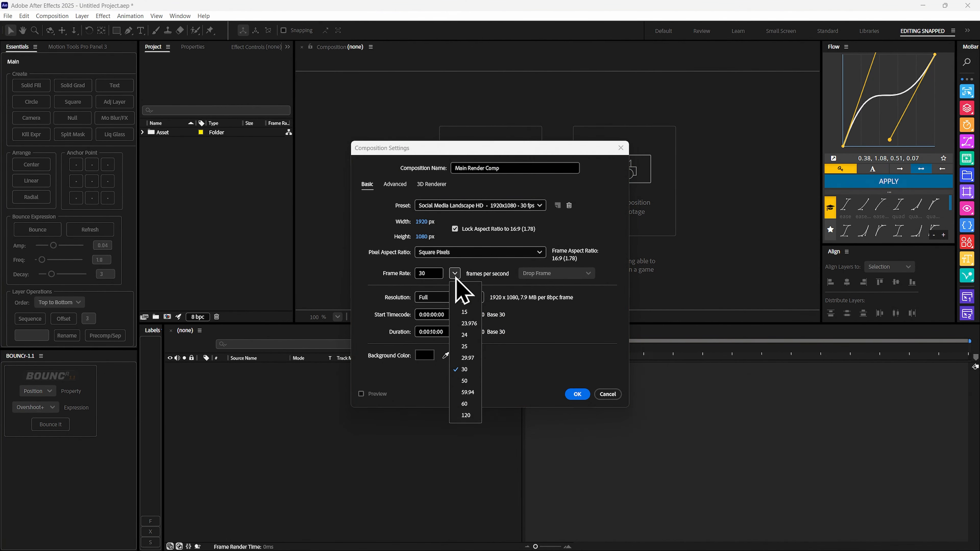
{"action": "left_click", "coordinate": [467, 370]}
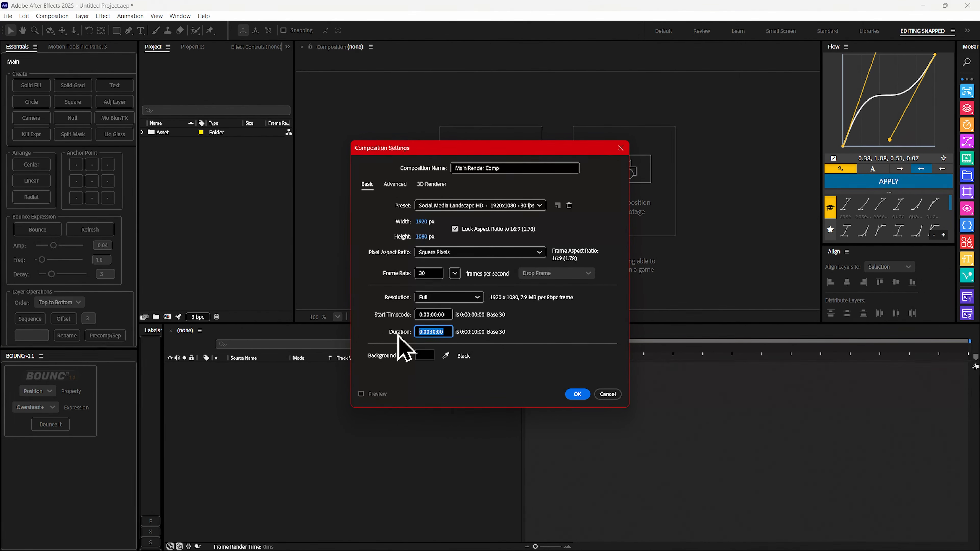
{"action": "left_click", "coordinate": [426, 356]}
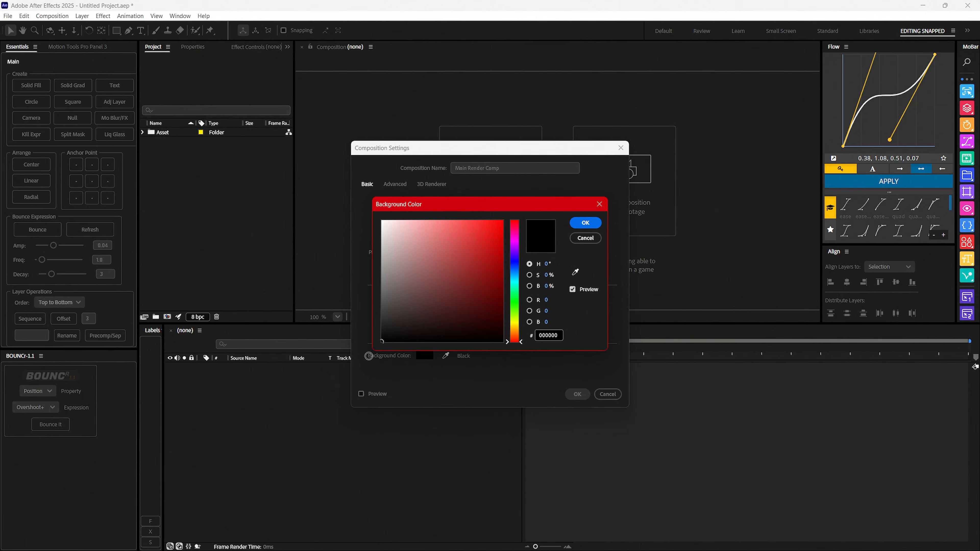
{"action": "left_click", "coordinate": [581, 224]}
{"action": "left_click", "coordinate": [578, 394]}
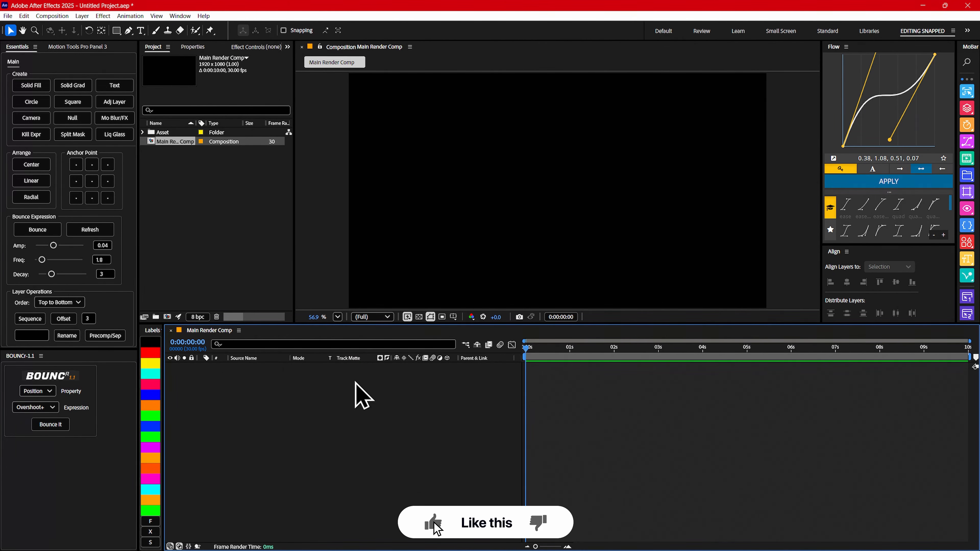
- Add a Solid Fill layer and change its fill color to a light grey, about F3F3F3
{"action": "left_click", "coordinate": [31, 85]}
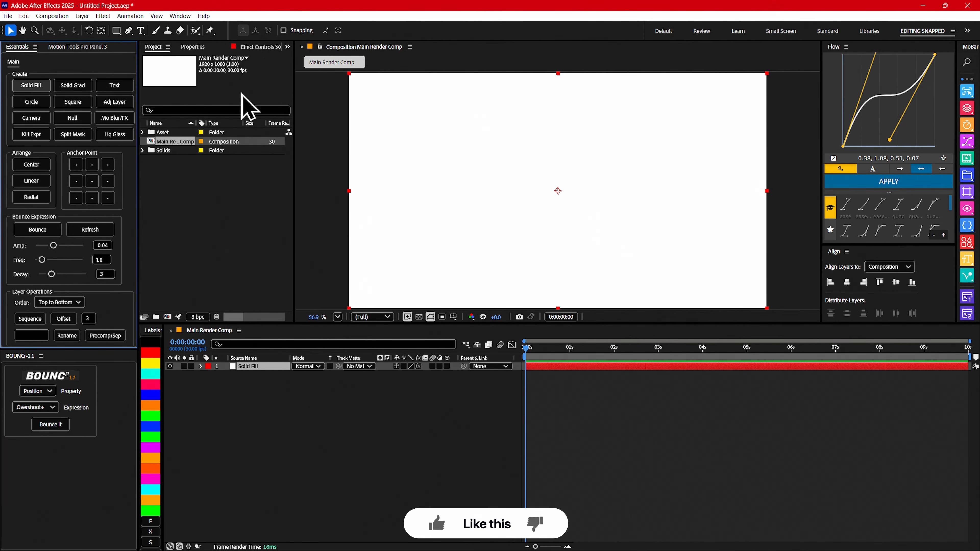
{"action": "left_click", "coordinate": [258, 46]}
{"action": "left_click", "coordinate": [231, 91]}
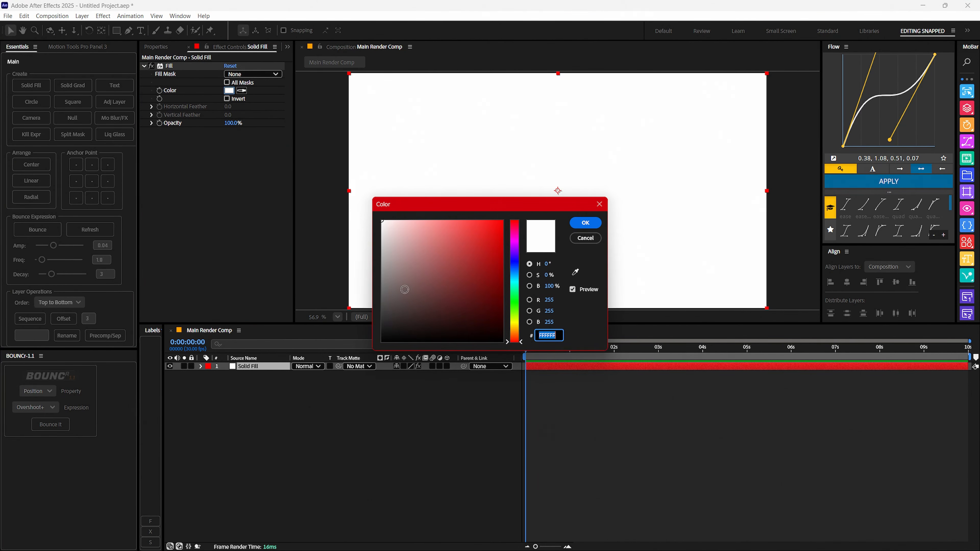
{"action": "left_click_drag", "start_coordinate": [384, 228], "coordinate": [372, 225]}
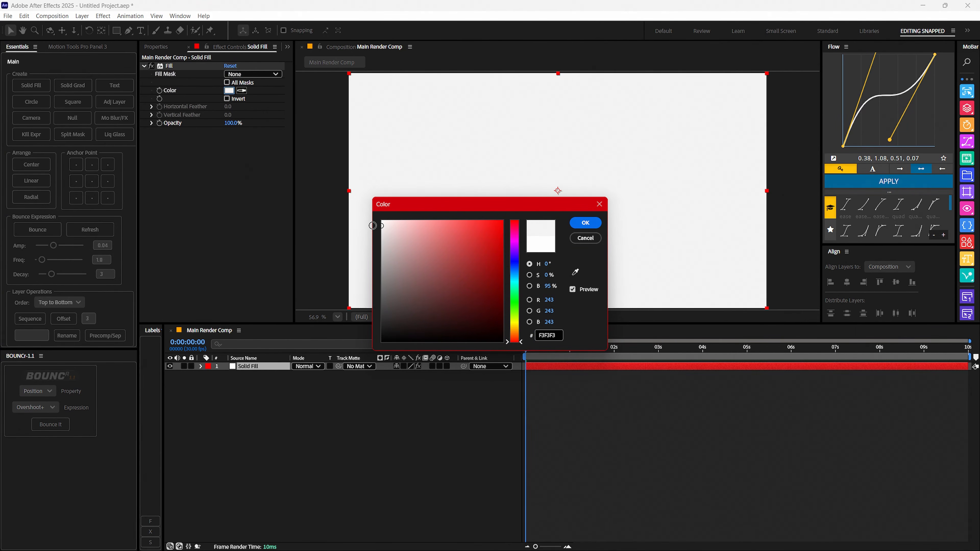
{"action": "left_click", "coordinate": [586, 223]}
- Set up the Rectangle tool with a bright blue fill and a 0 px stroke, with no layer selected
{"action": "left_click", "coordinate": [115, 31]}
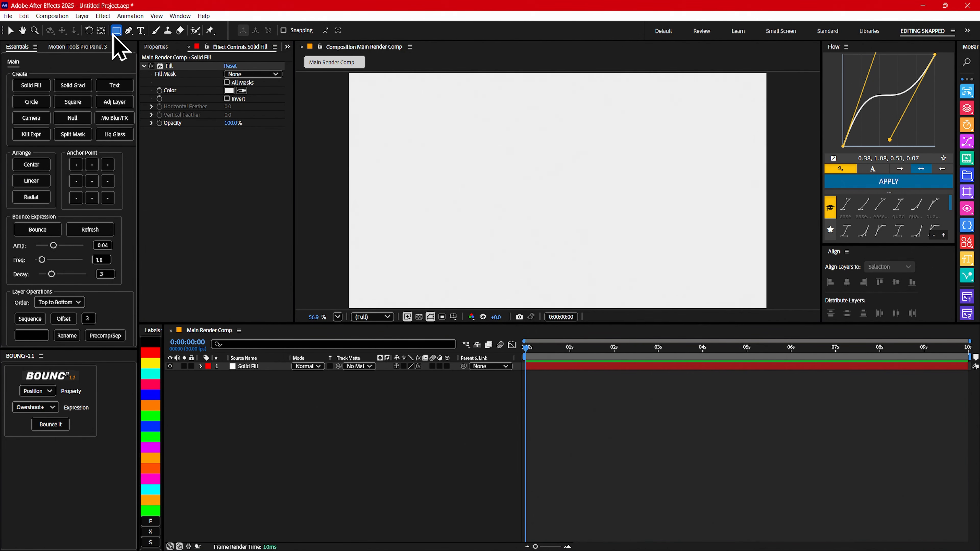
{"action": "left_click", "coordinate": [169, 41]}
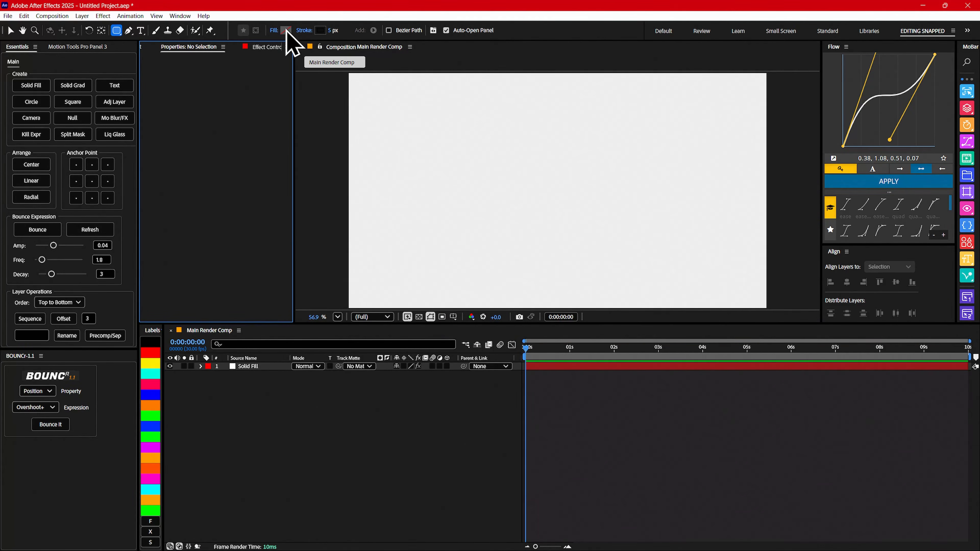
{"action": "left_click", "coordinate": [286, 30]}
{"action": "left_click", "coordinate": [519, 270]}
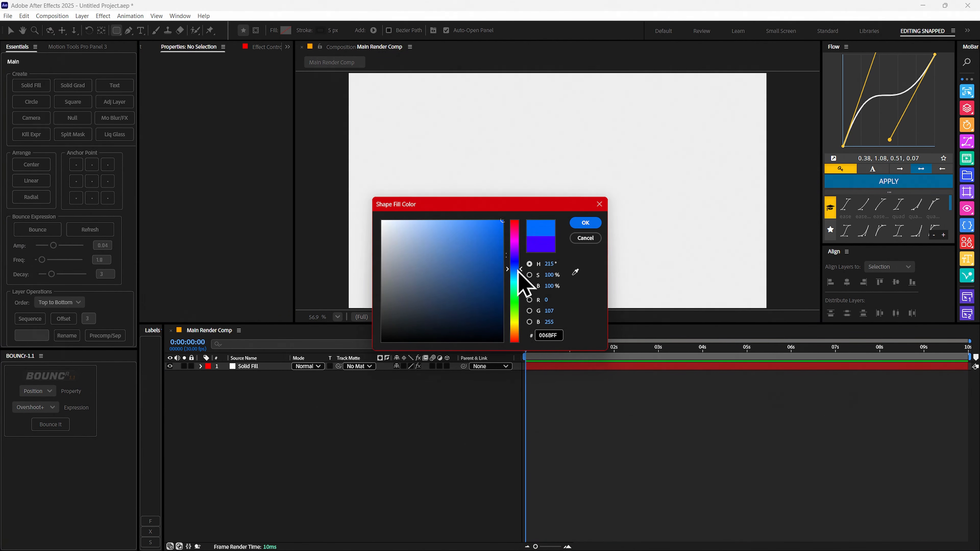
{"action": "mouse_move", "coordinate": [518, 272]}
{"action": "left_mouse_down"}
{"action": "mouse_move", "coordinate": [519, 284]}
{"action": "mouse_move", "coordinate": [518, 273]}
{"action": "left_mouse_up"}
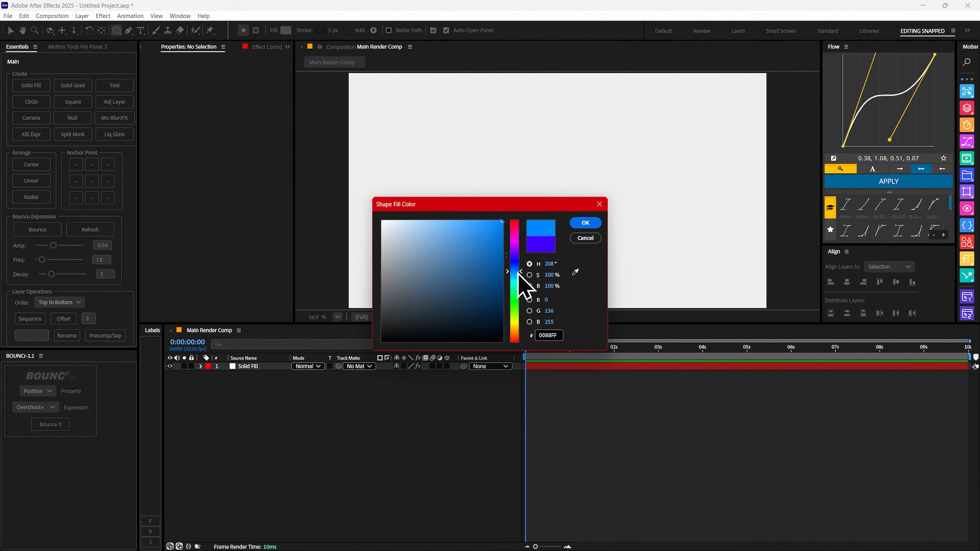
{"action": "left_click", "coordinate": [585, 223]}
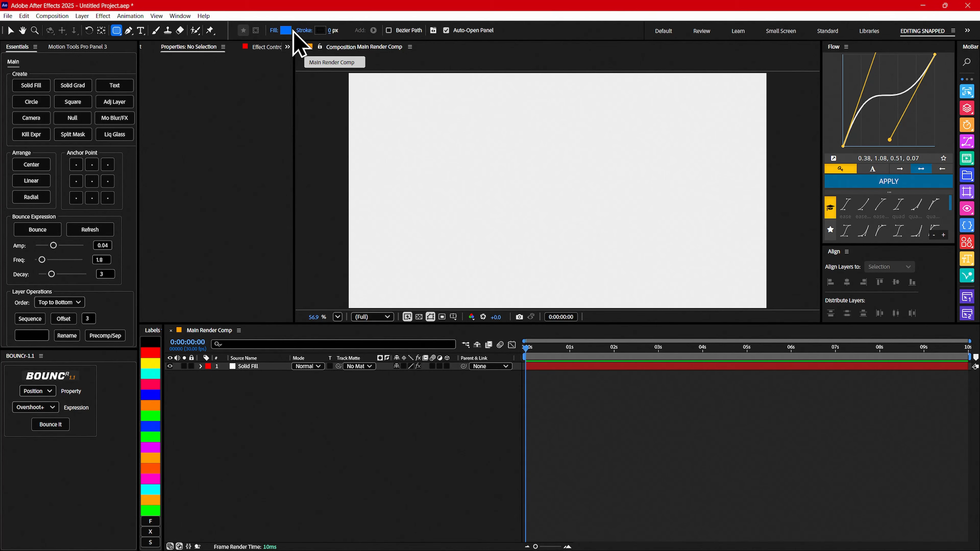
- Show the Title/Action Safe guides and draw a rectangle about 705 by 456 px, aligned to the center of the composition
{"action": "left_click", "coordinate": [454, 317]}
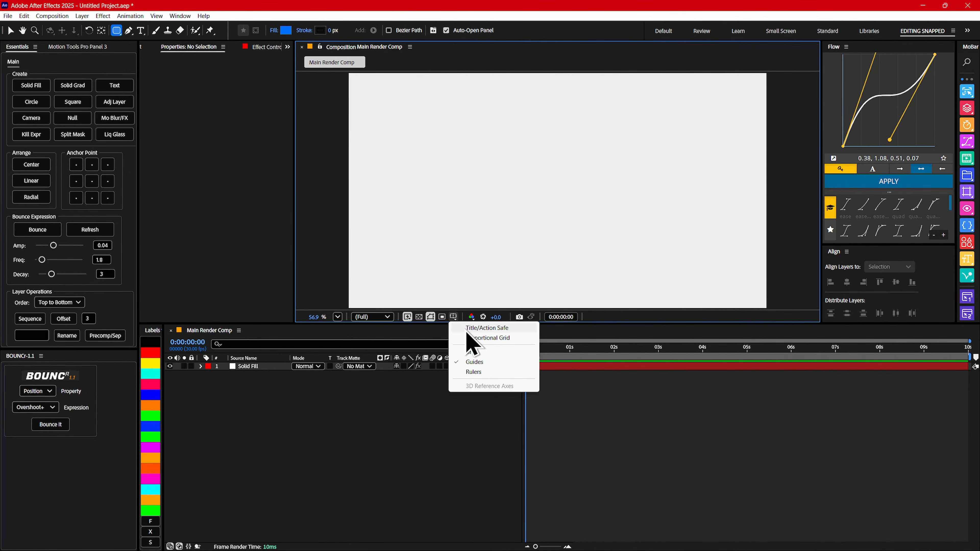
{"action": "left_click", "coordinate": [491, 329]}
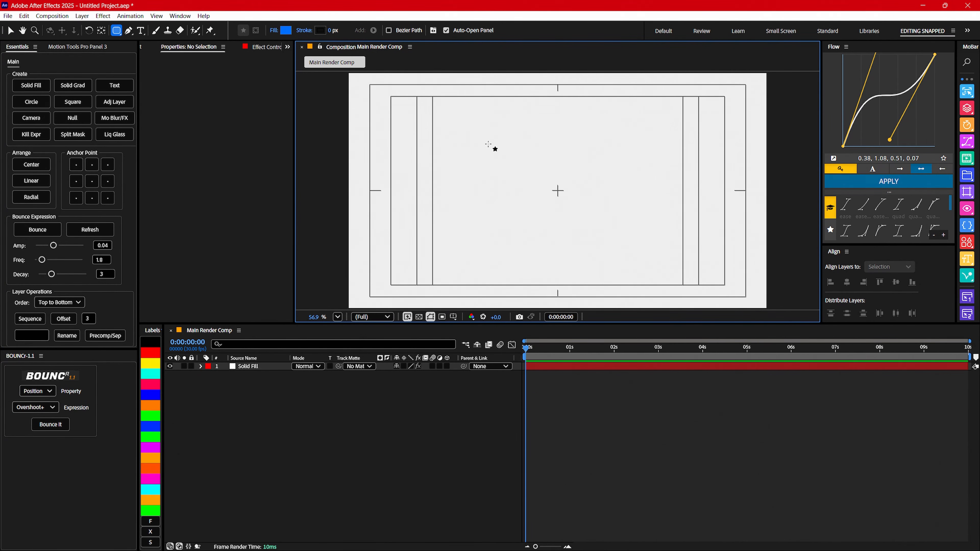
{"action": "left_click_drag", "start_coordinate": [492, 149], "coordinate": [646, 249]}
{"action": "left_click", "coordinate": [848, 282]}
{"action": "left_click", "coordinate": [896, 284]}
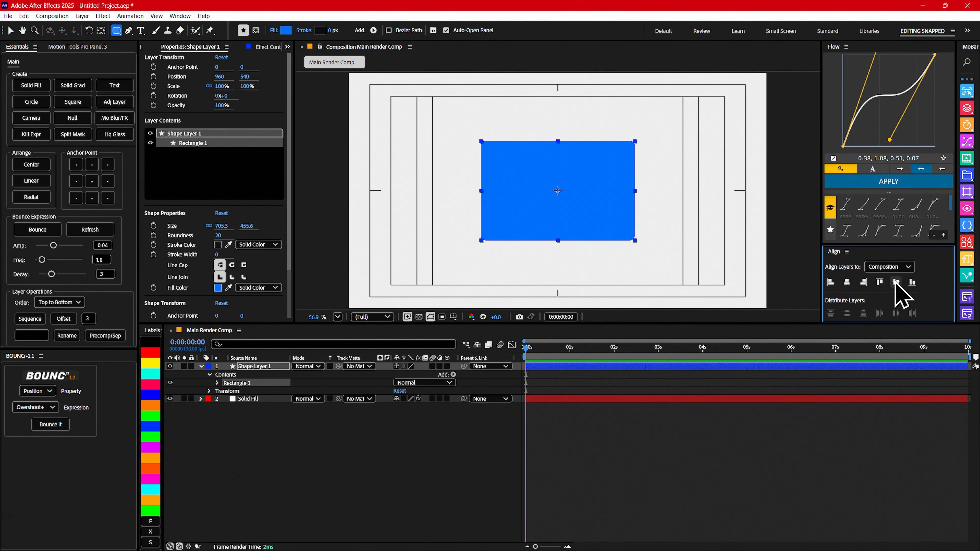
{"action": "left_click", "coordinate": [180, 15]}
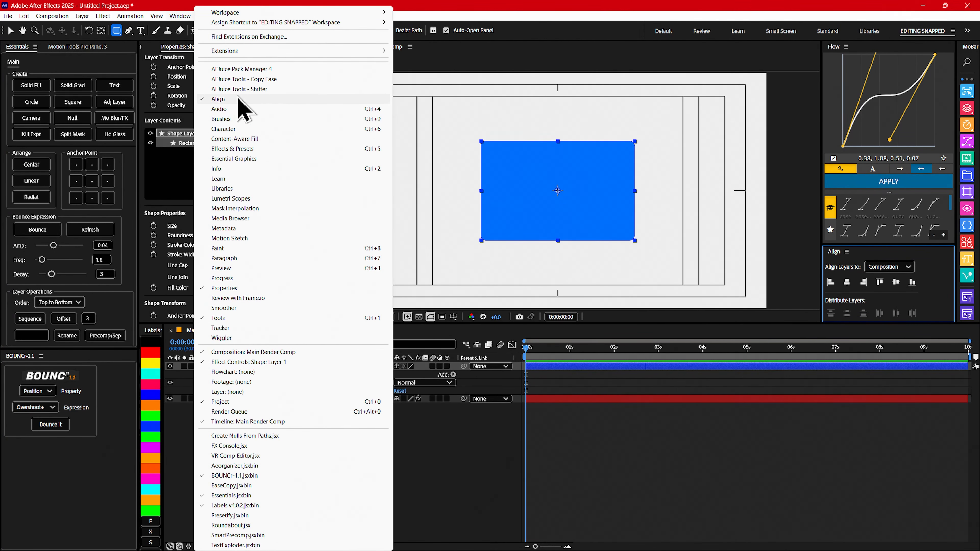
{"action": "left_click", "coordinate": [517, 311]}
- Rename the rectangle's shape layer to Mask
{"action": "left_click", "coordinate": [265, 366]}
{"action": "key", "text": "Return"}
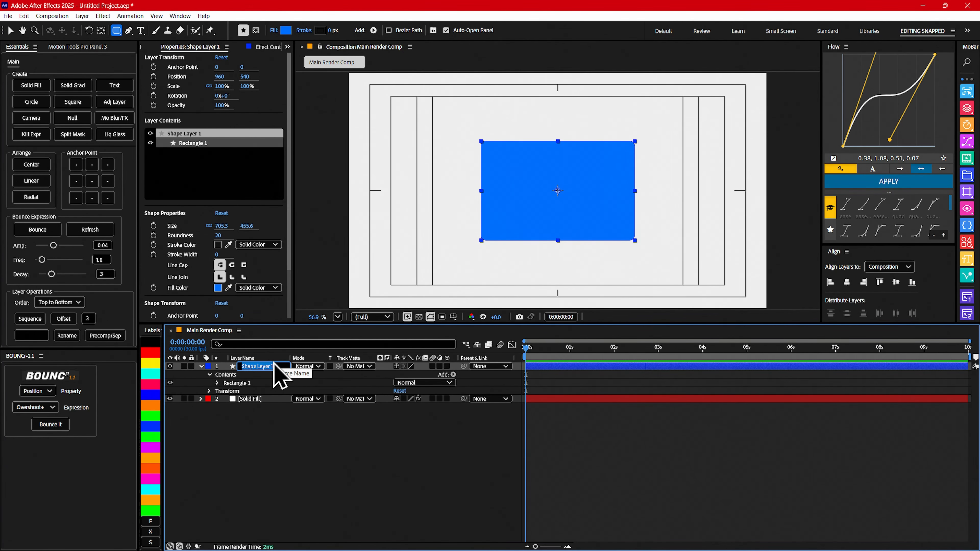
{"action": "type", "text": "Mask"}
{"action": "key", "text": "Return"}
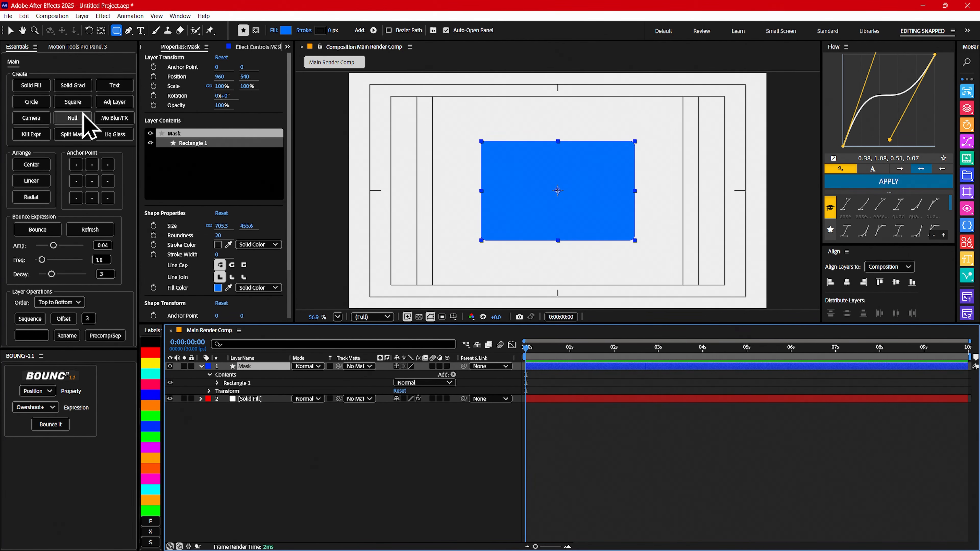
- Set the rectangle's roundness to 30 and center the Mask layer and its anchor point
{"action": "left_click_drag", "start_coordinate": [218, 236], "coordinate": [221, 237]}
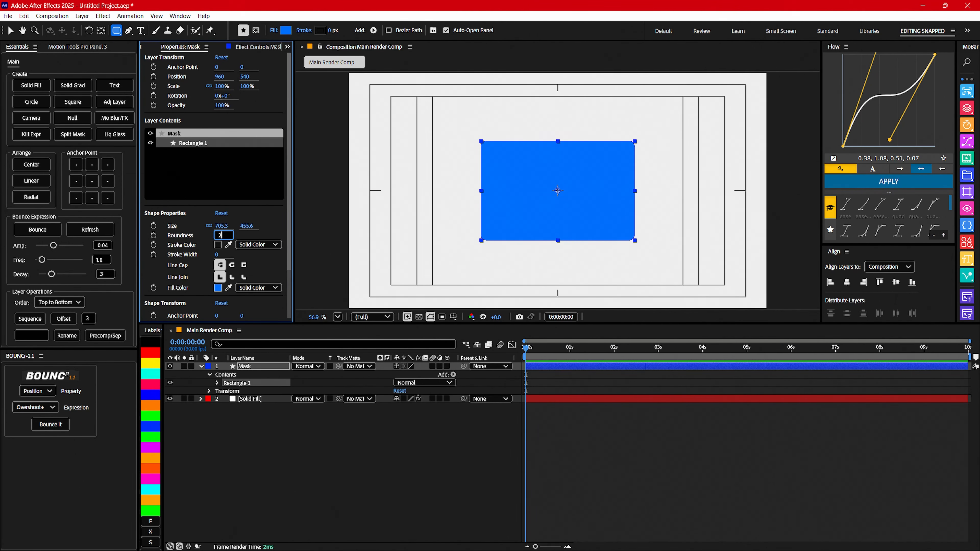
{"action": "key", "text": "BackSpace"}
{"action": "type", "text": "30"}
{"action": "key", "text": "Return"}
{"action": "left_click", "coordinate": [848, 282]}
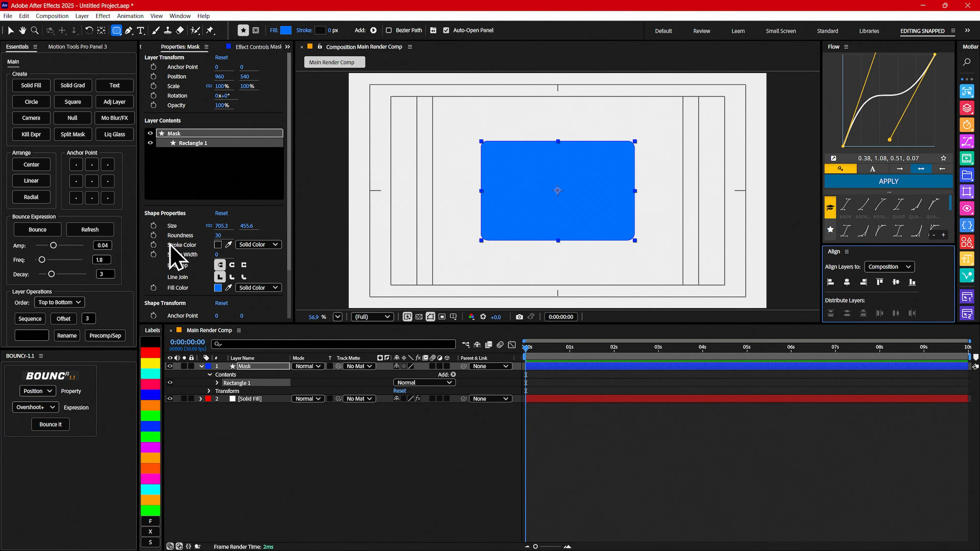
{"action": "left_click", "coordinate": [92, 181]}
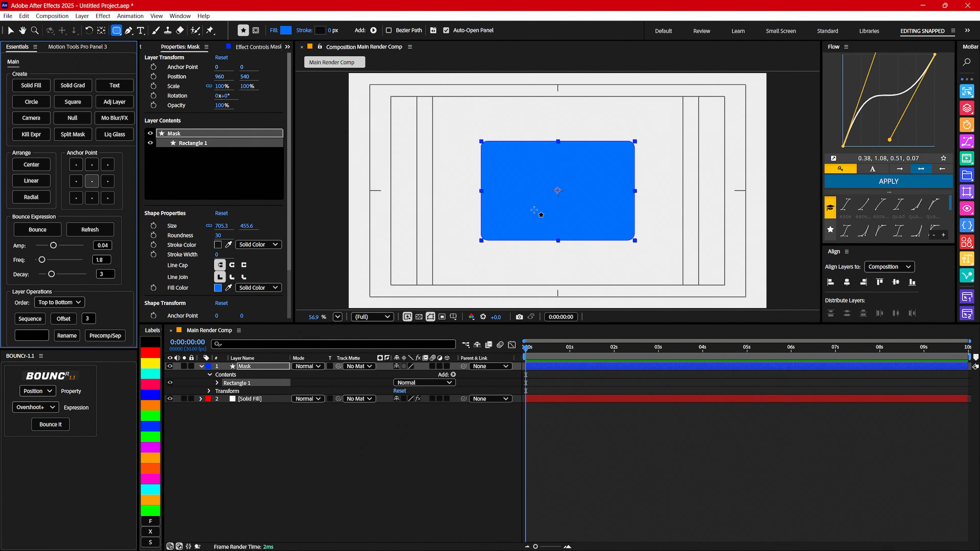
{"action": "left_click", "coordinate": [280, 410]}
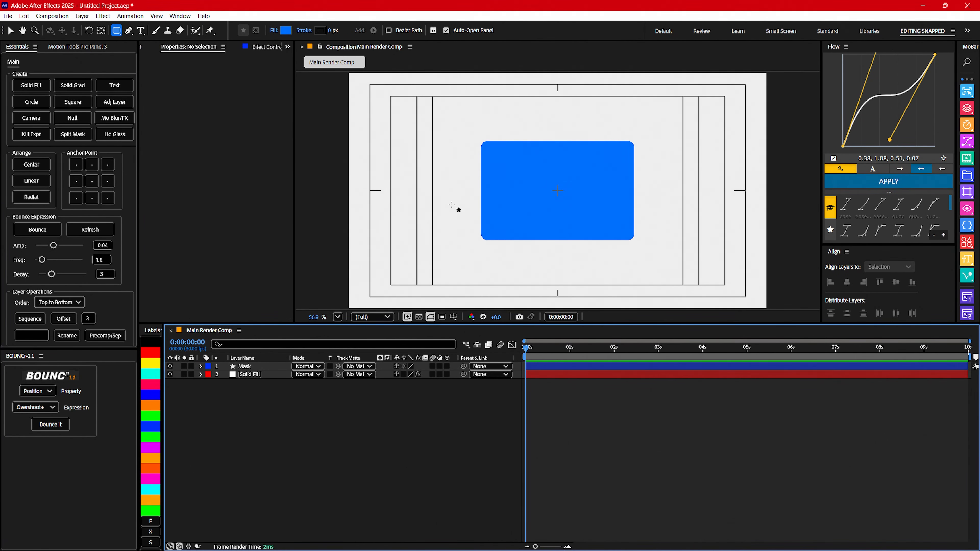
- Place Match Cut Video 2.mp4 from the Asset folder above the Mask layer and scale it up slightly to cover the rectangle
{"action": "left_click", "coordinate": [258, 375]}
{"action": "left_click", "coordinate": [149, 48]}
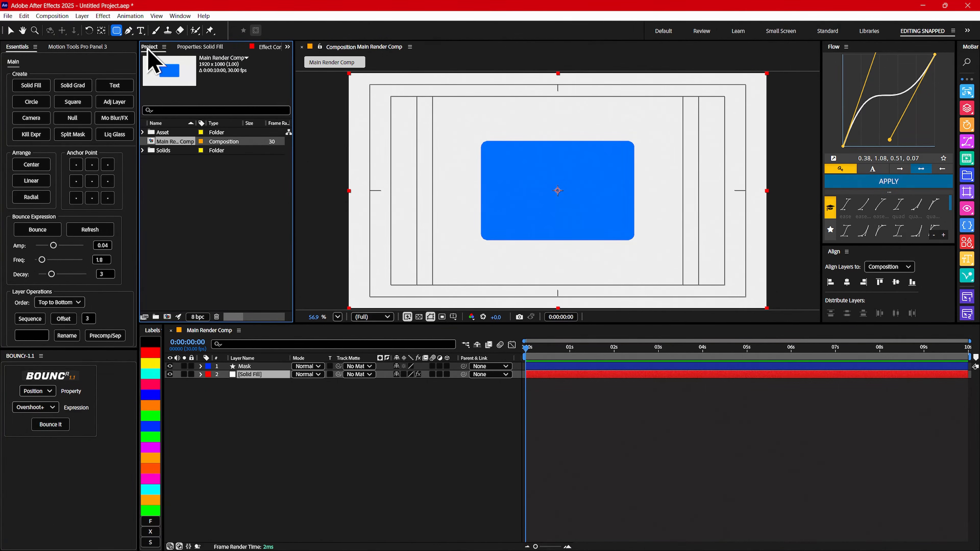
{"action": "left_click", "coordinate": [143, 132]}
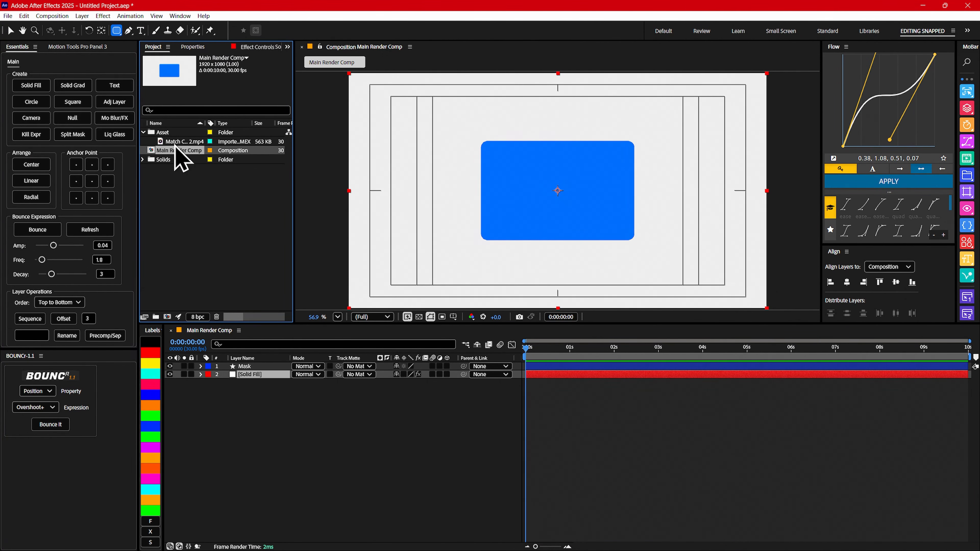
{"action": "left_click_drag", "start_coordinate": [184, 142], "coordinate": [249, 372]}
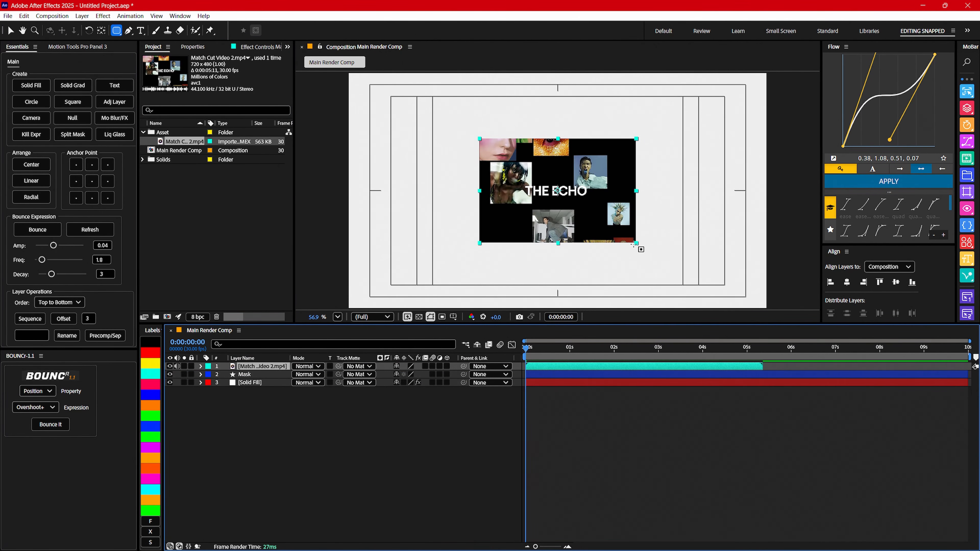
{"action": "key", "text": "v"}
{"action": "mouse_move", "coordinate": [637, 243]}
{"action": "left_mouse_down"}
{"action": "mouse_move", "coordinate": [627, 240]}
{"action": "mouse_move", "coordinate": [639, 248]}
{"action": "left_mouse_up"}
- Use the Mask layer as the video's track matte and enlarge the video slightly inside the rounded rectangle
{"action": "left_click", "coordinate": [263, 367]}
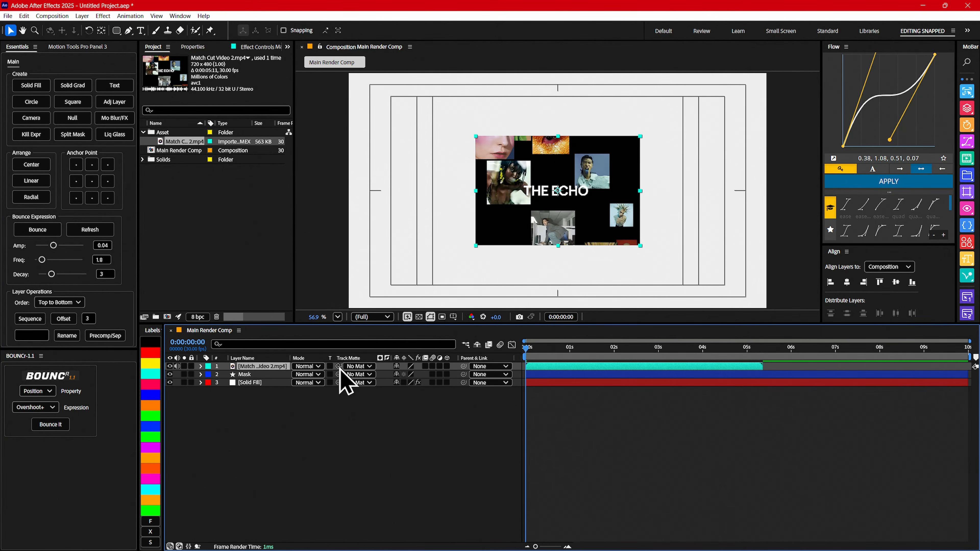
{"action": "left_click_drag", "start_coordinate": [339, 366], "coordinate": [249, 380]}
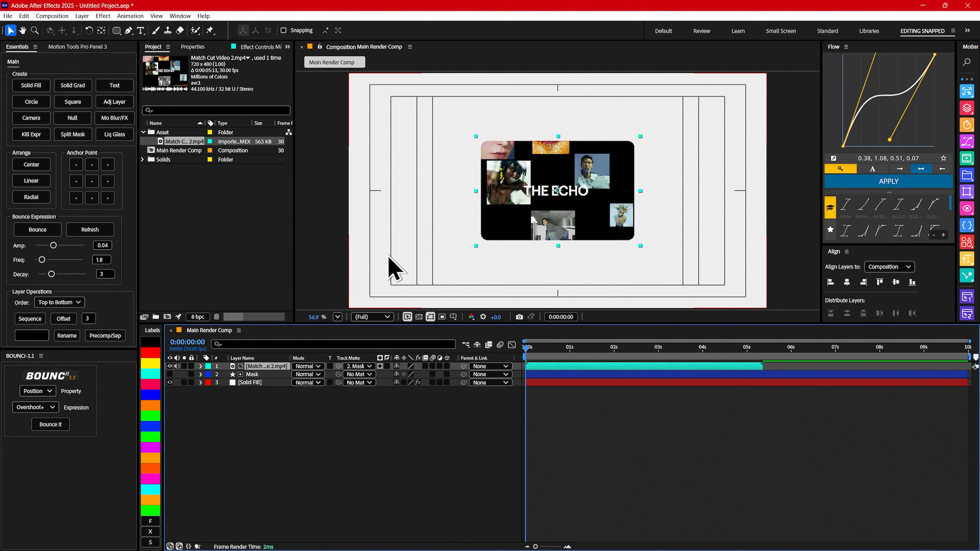
{"action": "left_click_drag", "start_coordinate": [640, 246], "coordinate": [641, 246]}
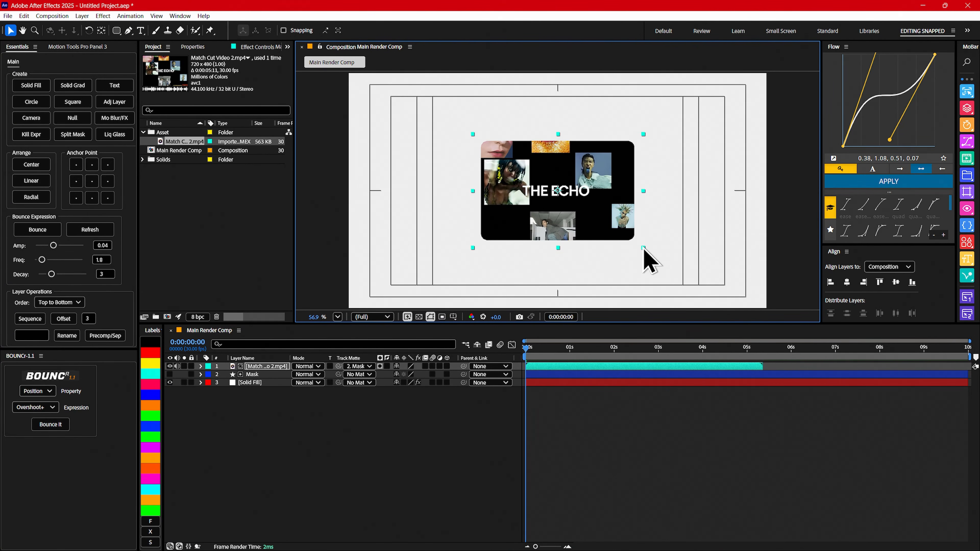
{"action": "left_click_drag", "start_coordinate": [585, 348], "coordinate": [698, 349]}
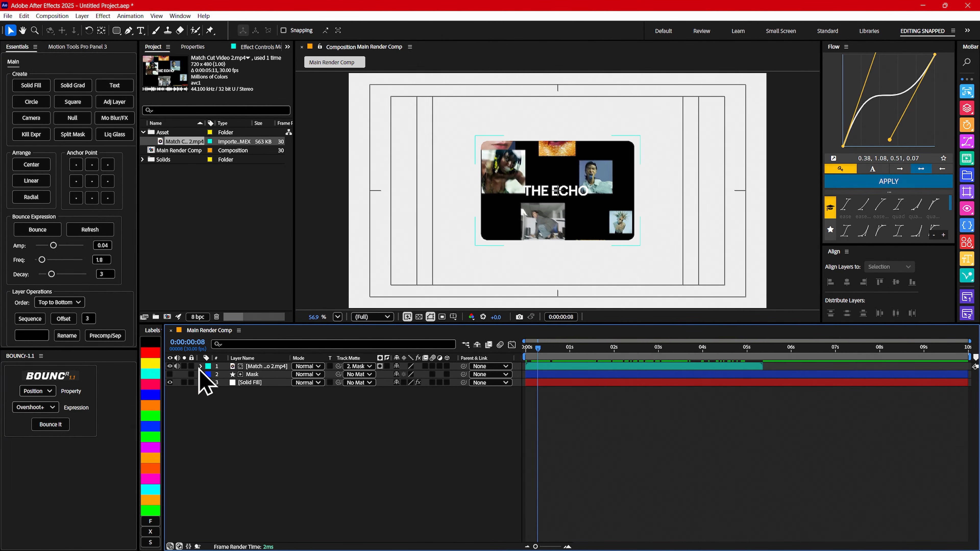
- Hide the video layer and set up the Star tool with no fill and a #111111 stroke colour
{"action": "left_click", "coordinate": [170, 366]}
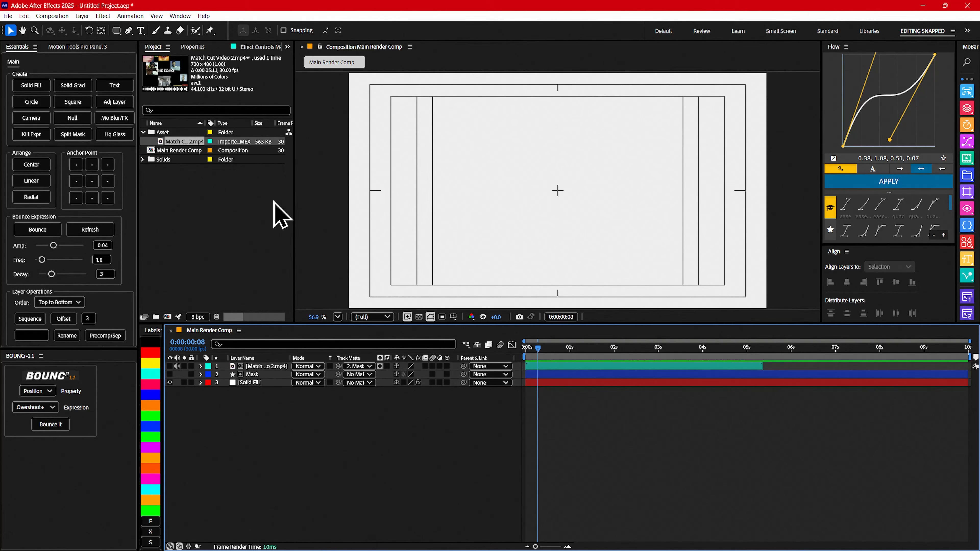
{"action": "left_click_drag", "start_coordinate": [117, 31], "coordinate": [157, 71]}
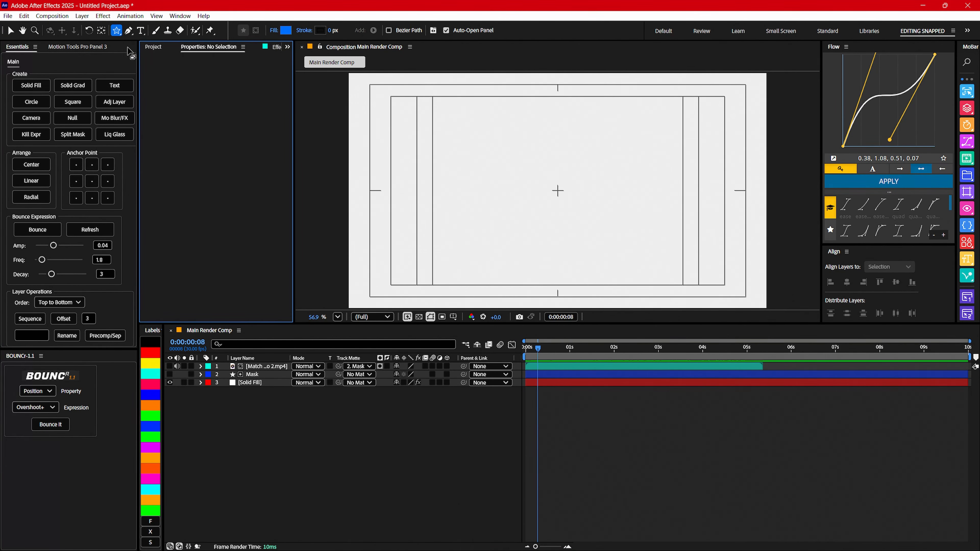
{"action": "left_click", "coordinate": [274, 32]}
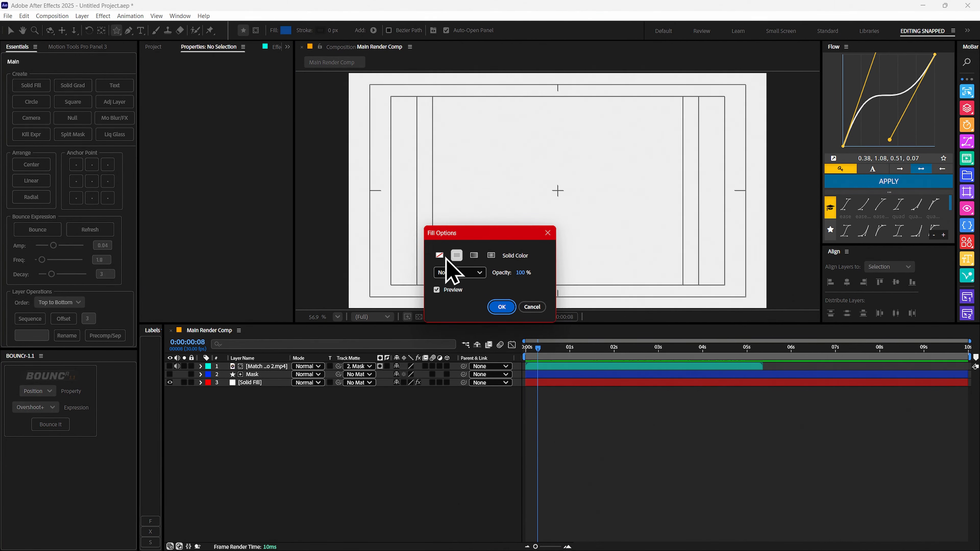
{"action": "left_click", "coordinate": [439, 255]}
{"action": "left_click", "coordinate": [502, 307]}
{"action": "left_click", "coordinate": [320, 30]}
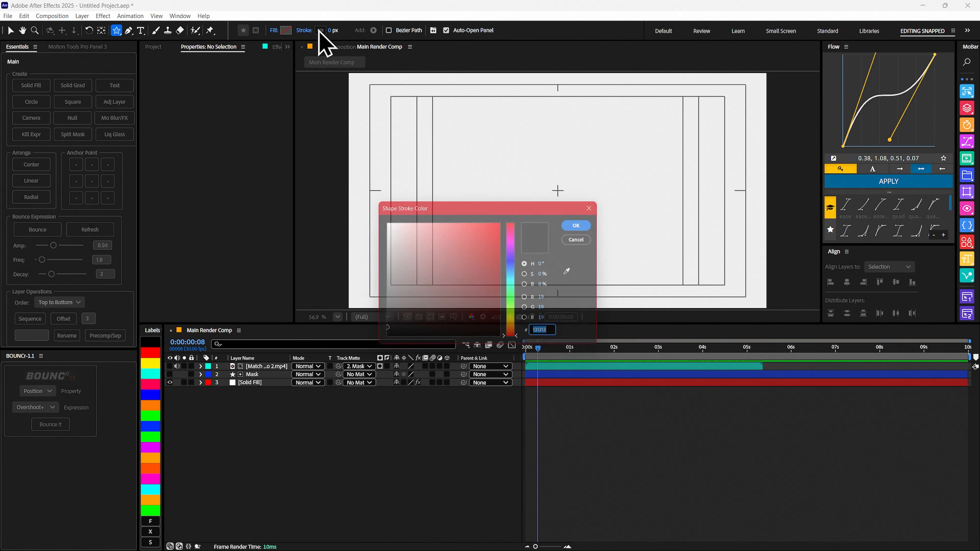
{"action": "left_click_drag", "start_coordinate": [405, 314], "coordinate": [369, 335]}
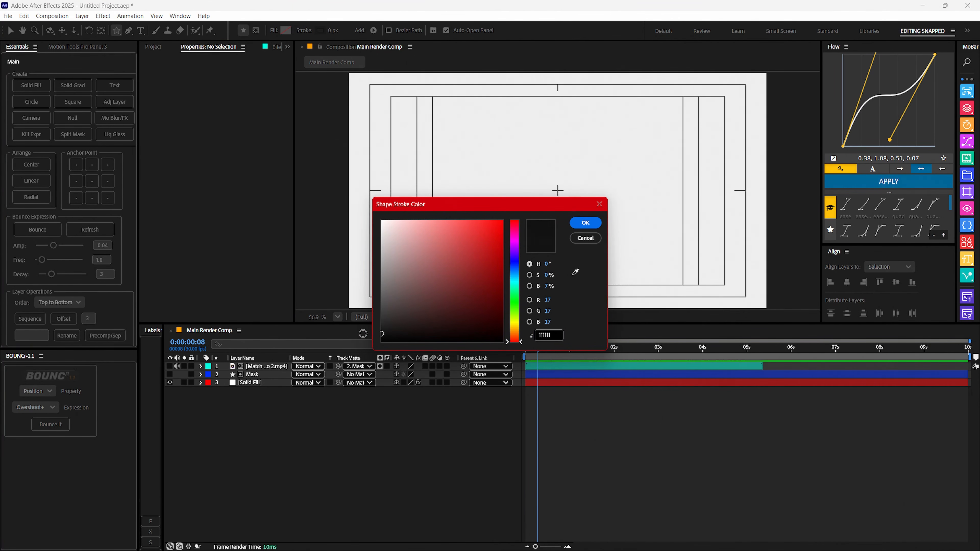
{"action": "left_click", "coordinate": [586, 223]}
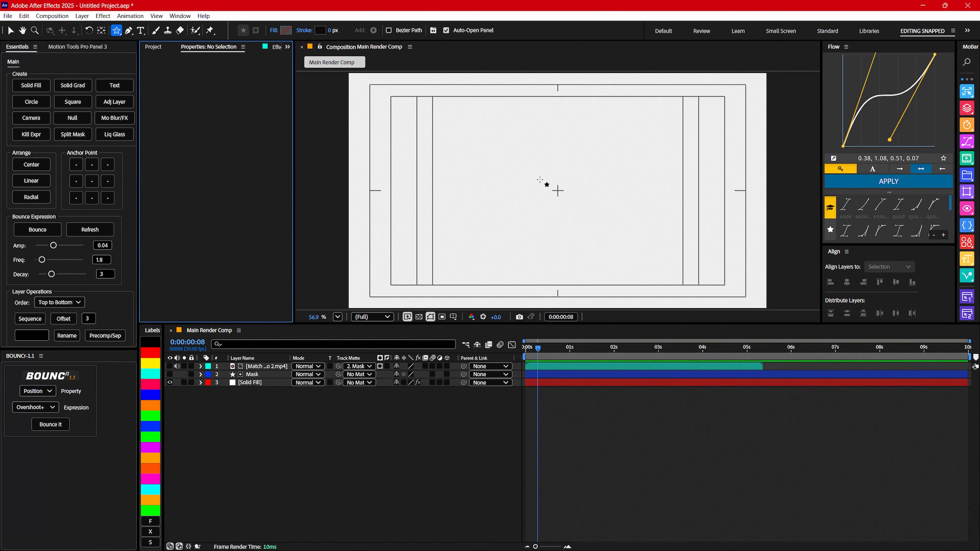
- Draw a star with an outer radius of about 73 near the composition's center and give it a 6 px stroke
{"action": "left_click_drag", "start_coordinate": [551, 180], "coordinate": [558, 190]}
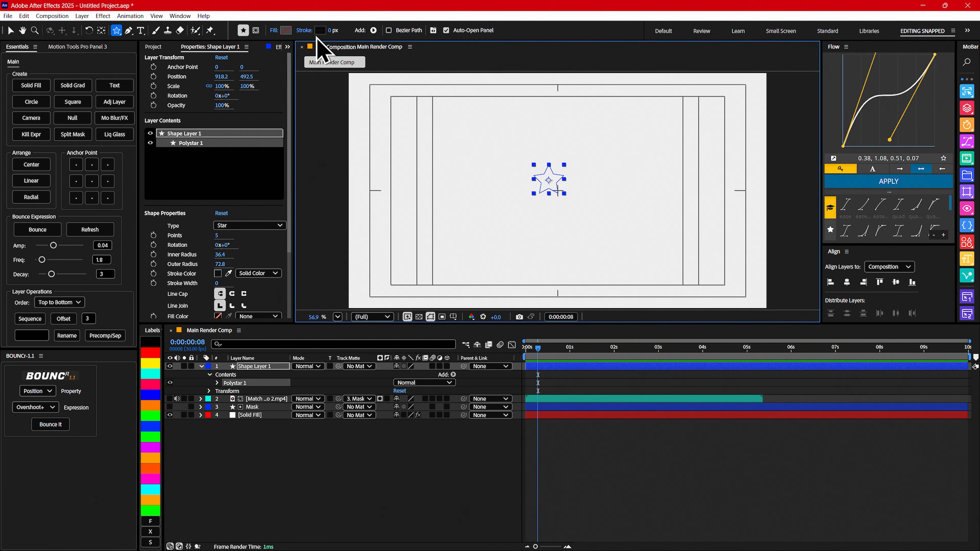
{"action": "left_click", "coordinate": [330, 31]}
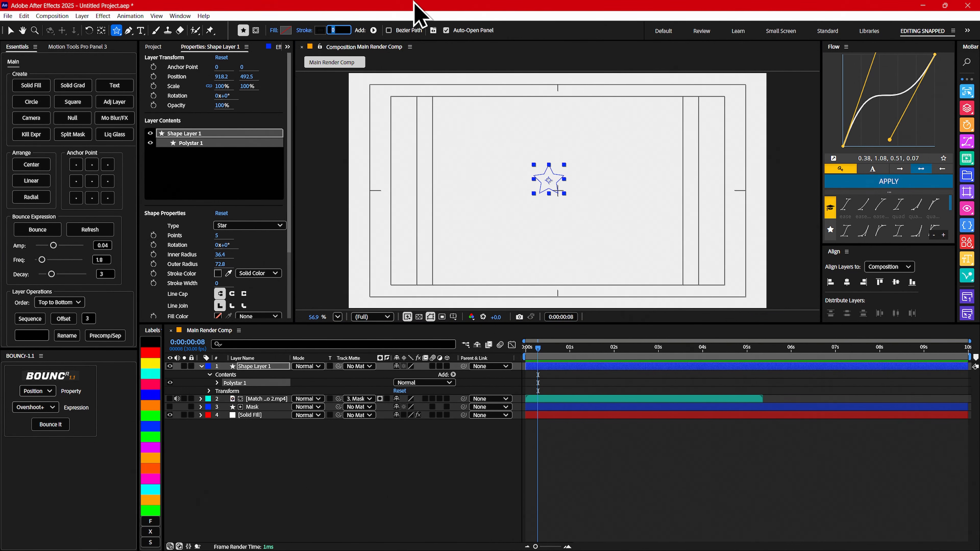
{"action": "type", "text": "6"}
{"action": "key", "text": "Return"}
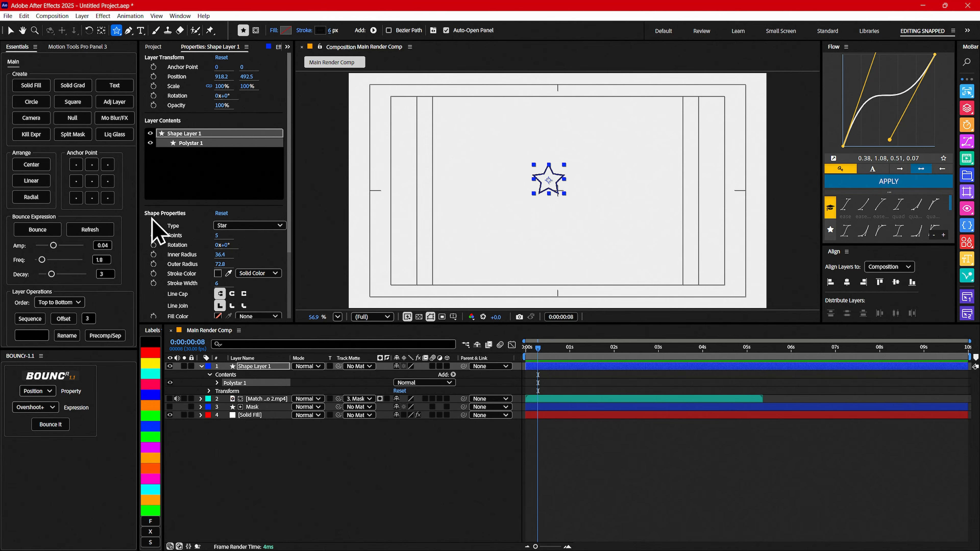
- Turn the star into a plus sign with 4 points, inner radius 0, outer radius 50 and stroke width 8 px
{"action": "left_click", "coordinate": [219, 237]}
{"action": "key", "text": "Return"}
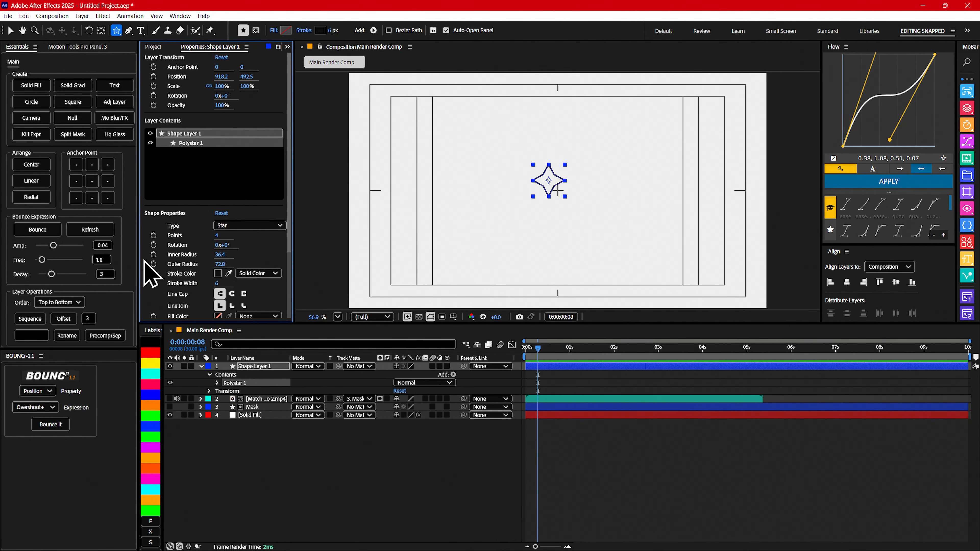
{"action": "type", "text": "0"}
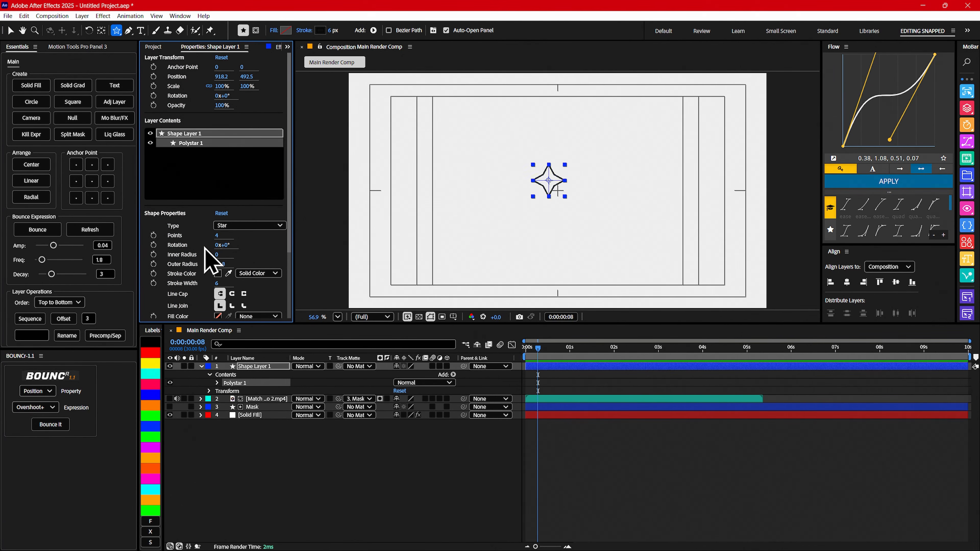
{"action": "key", "text": "Return"}
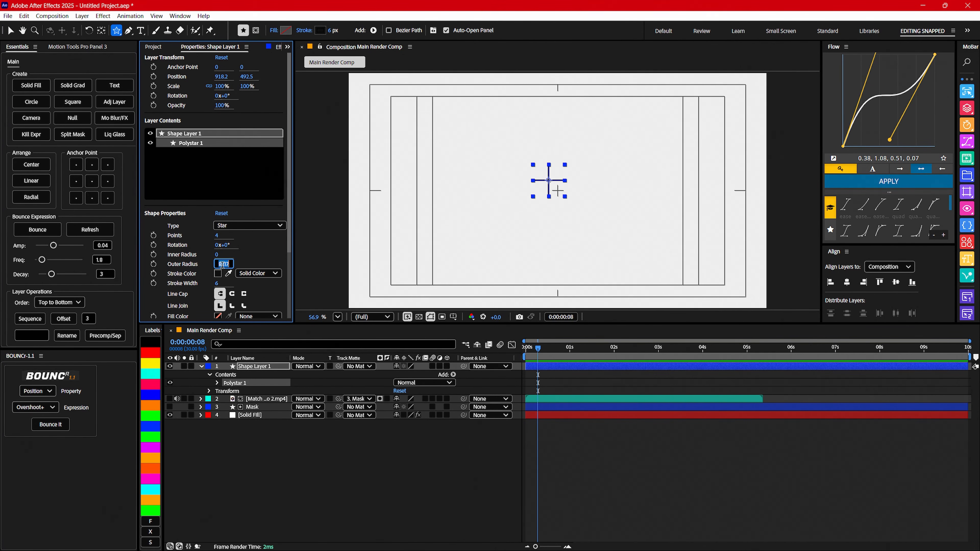
{"action": "type", "text": "50"}
{"action": "key", "text": "Return"}
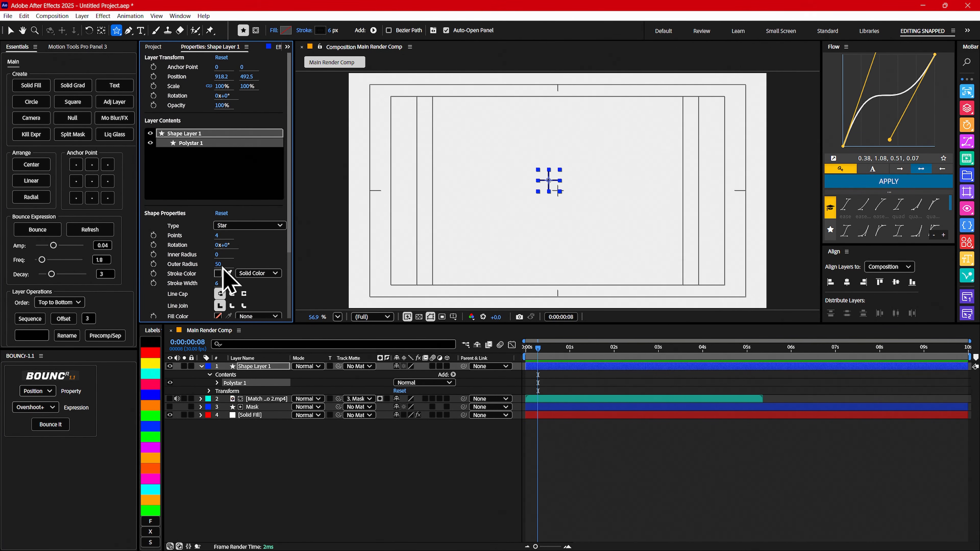
{"action": "left_click", "coordinate": [332, 30]}
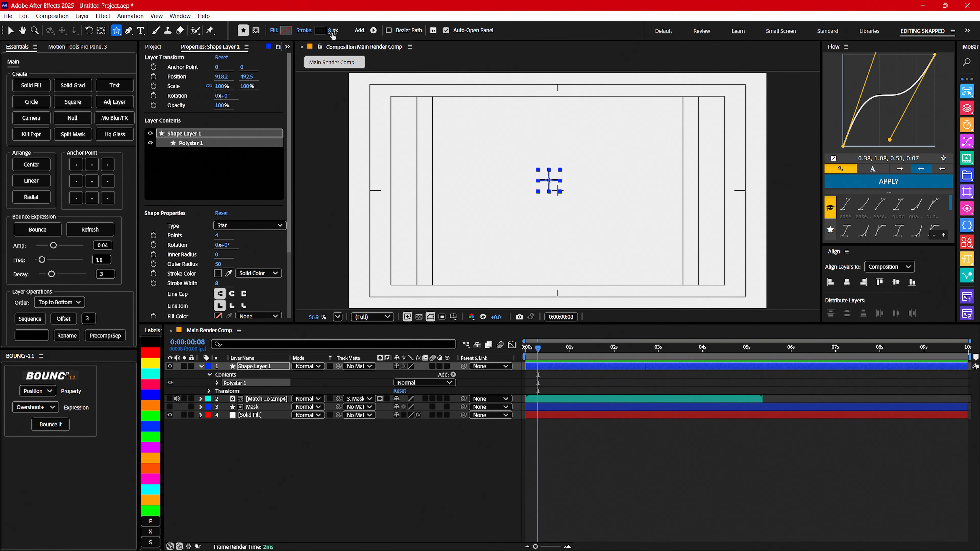
{"action": "key", "text": "ctrl+shift+a"}
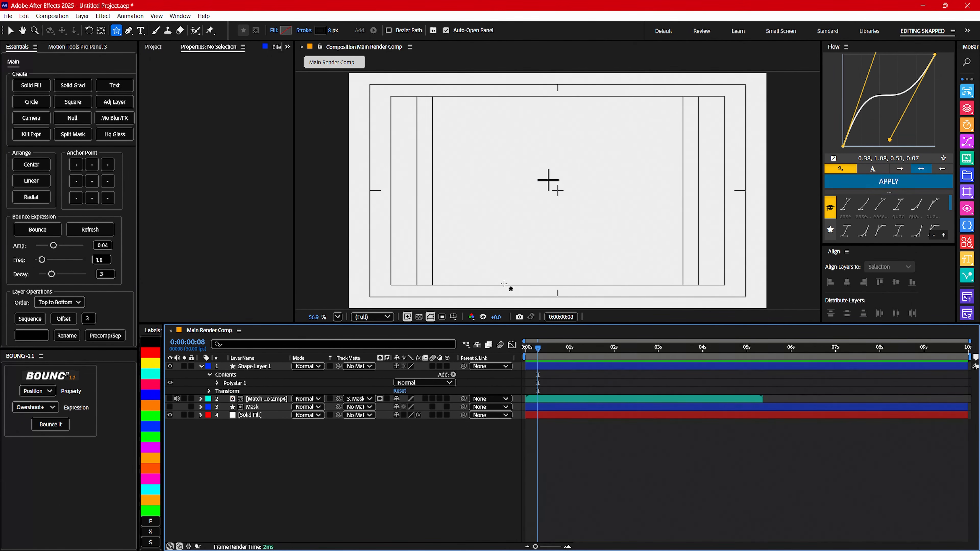
- Rename the plus sign's shape layer to Plus and center the layer and its anchor point in the composition
{"action": "left_click", "coordinate": [256, 366]}
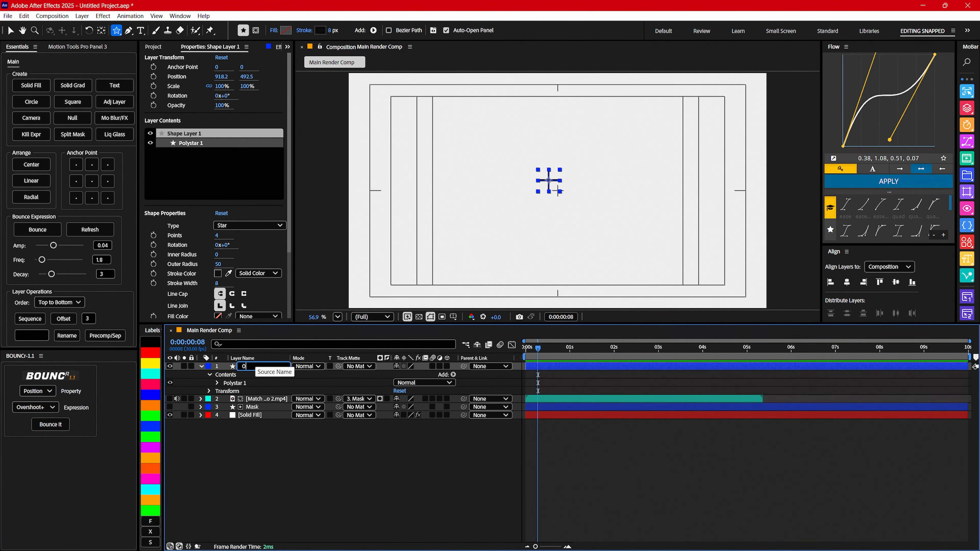
{"action": "type", "text": "Plus"}
{"action": "key", "text": "Return"}
{"action": "left_click", "coordinate": [847, 282]}
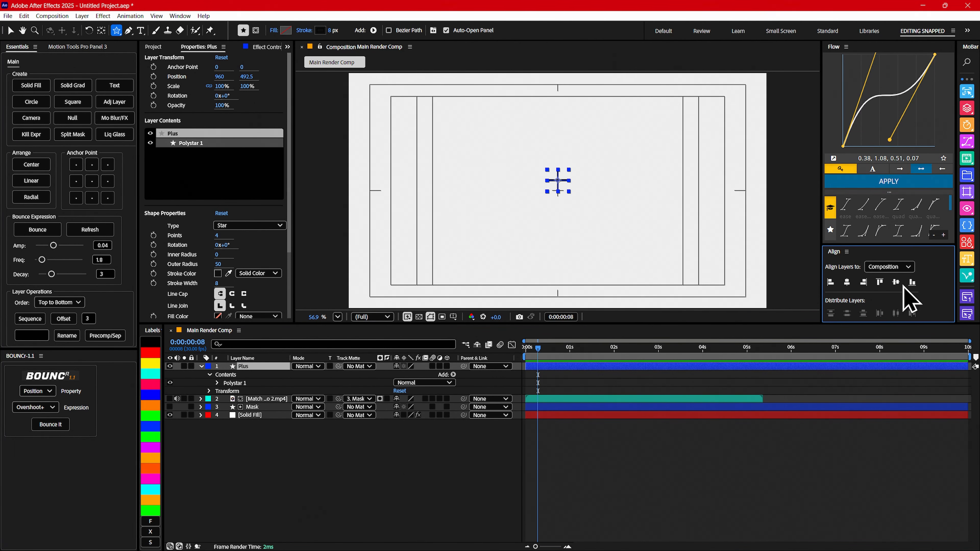
{"action": "left_click", "coordinate": [896, 282]}
{"action": "left_click", "coordinate": [91, 181]}
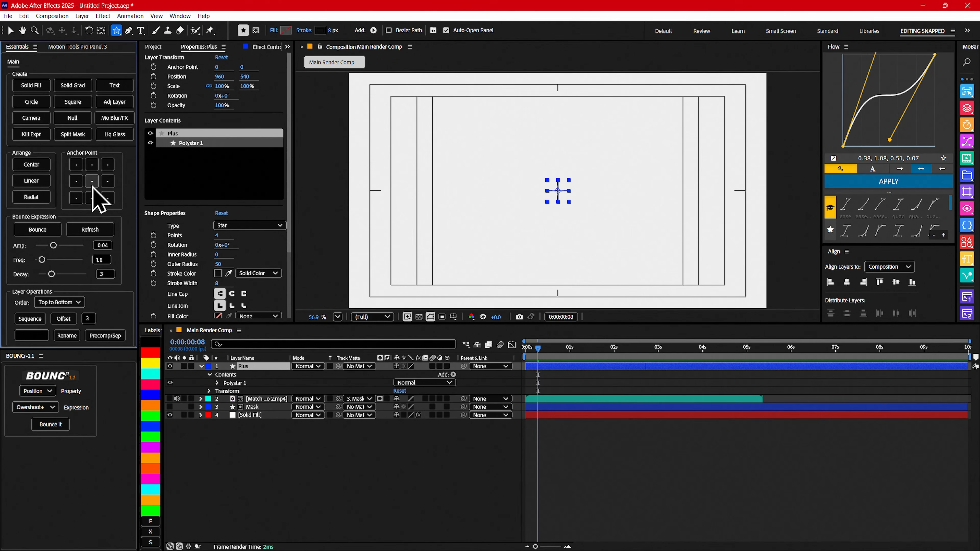
{"action": "left_click", "coordinate": [323, 470]}
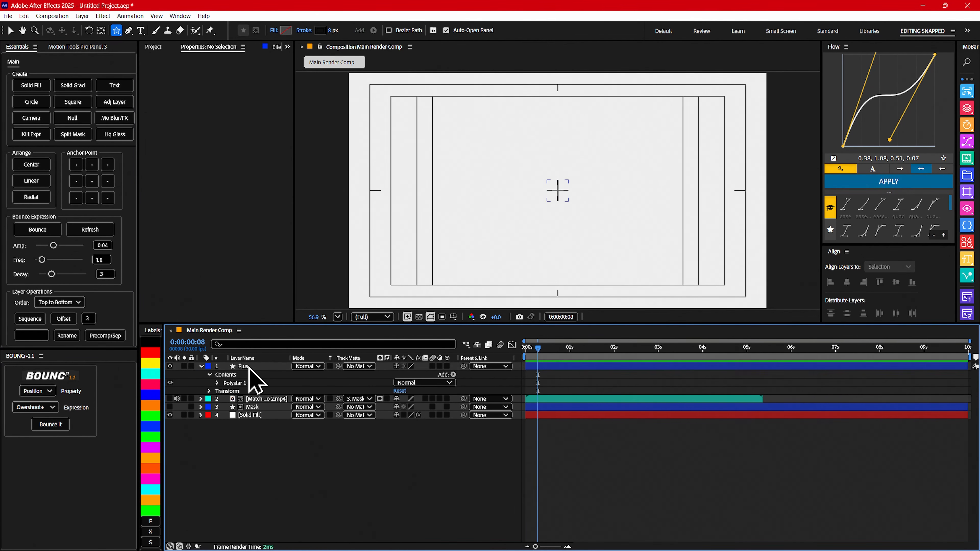
{"action": "left_click", "coordinate": [248, 367]}
{"action": "scroll", "coordinate": [574, 180], "scroll_direction": "up", "scroll_amount": 1}
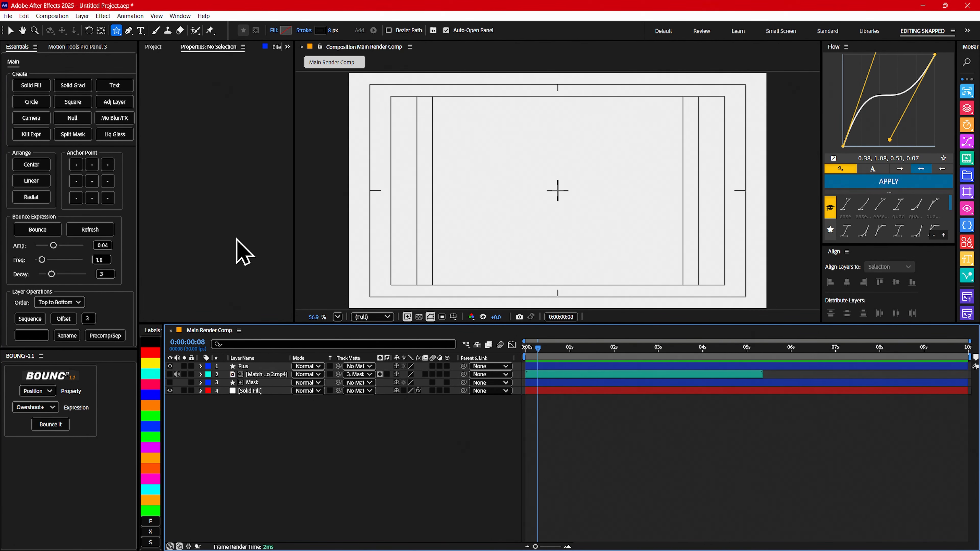
- Draw a straight vertical Pen line with a 5 px stroke on a new layer, extending beyond the composition's top and bottom edges
{"action": "left_click", "coordinate": [337, 318]}
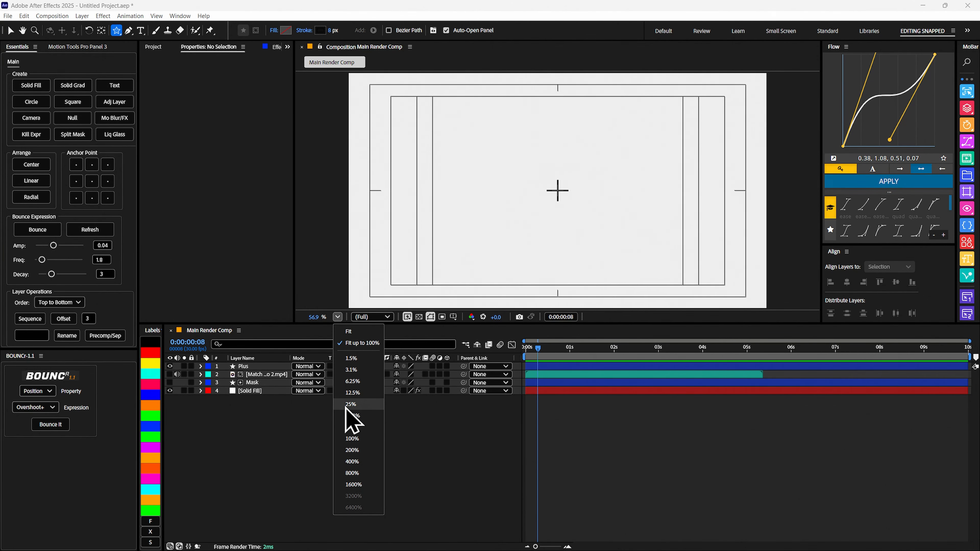
{"action": "left_click", "coordinate": [357, 405]}
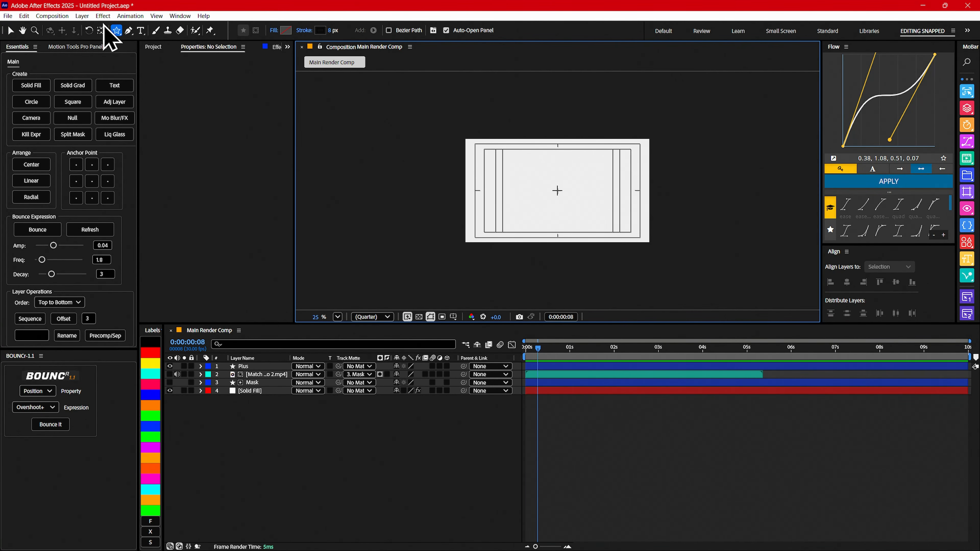
{"action": "left_click_drag", "start_coordinate": [129, 32], "coordinate": [170, 30]}
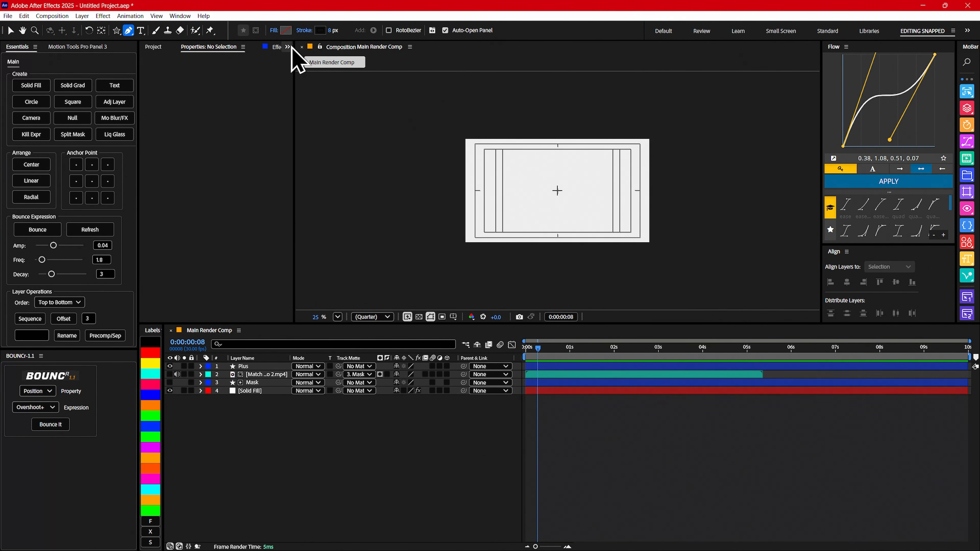
{"action": "left_click", "coordinate": [332, 30]}
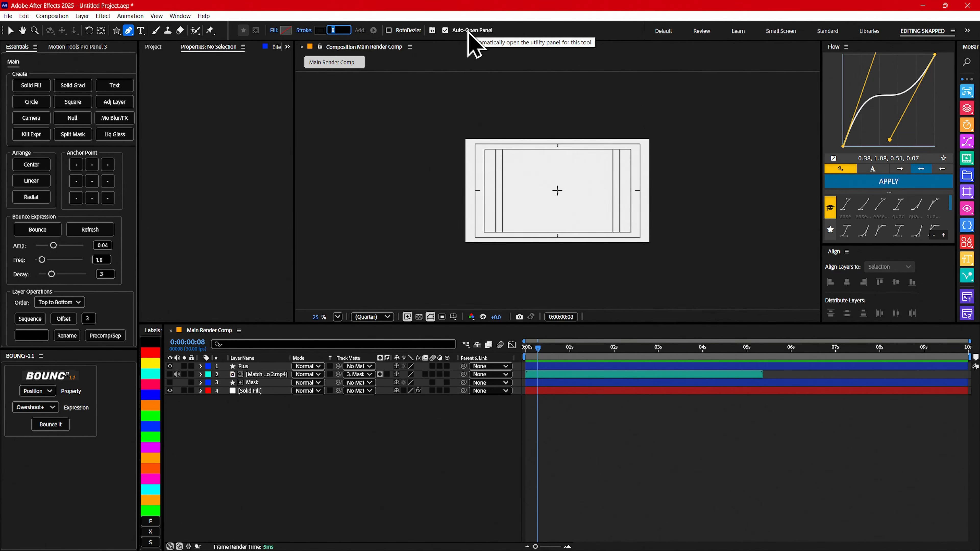
{"action": "key", "text": "Return"}
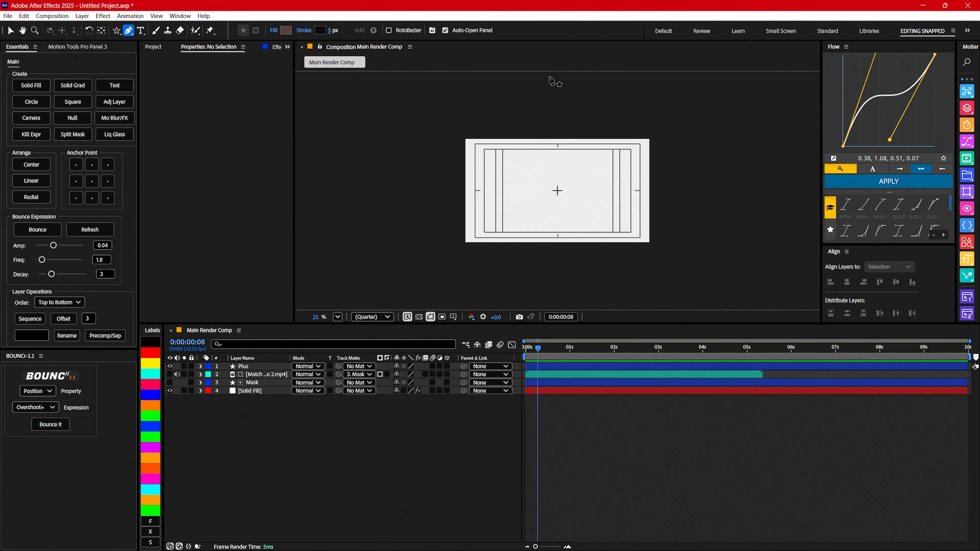
{"action": "left_click", "coordinate": [551, 73]}
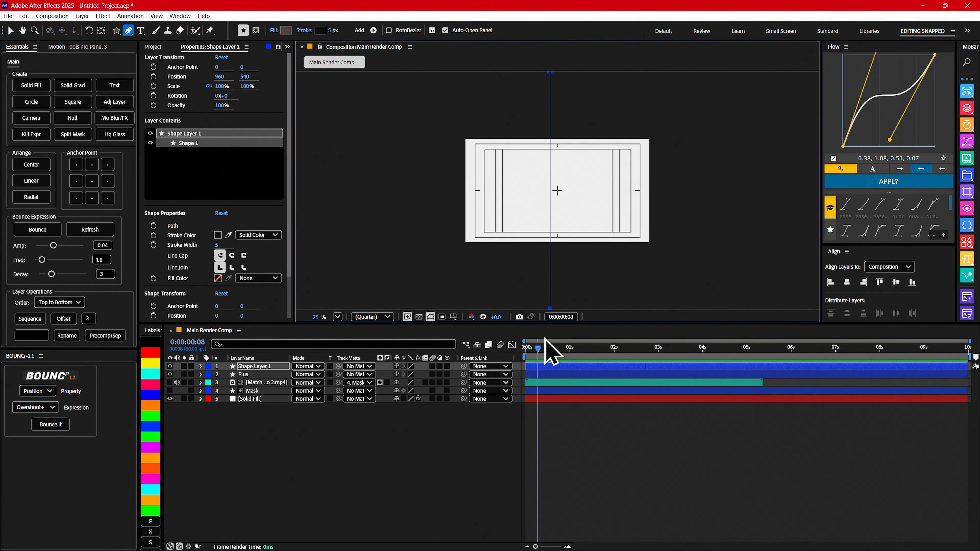
- Center the vertical line's layer in the composition and center its anchor point
{"action": "left_click", "coordinate": [276, 366]}
{"action": "left_click", "coordinate": [847, 282]}
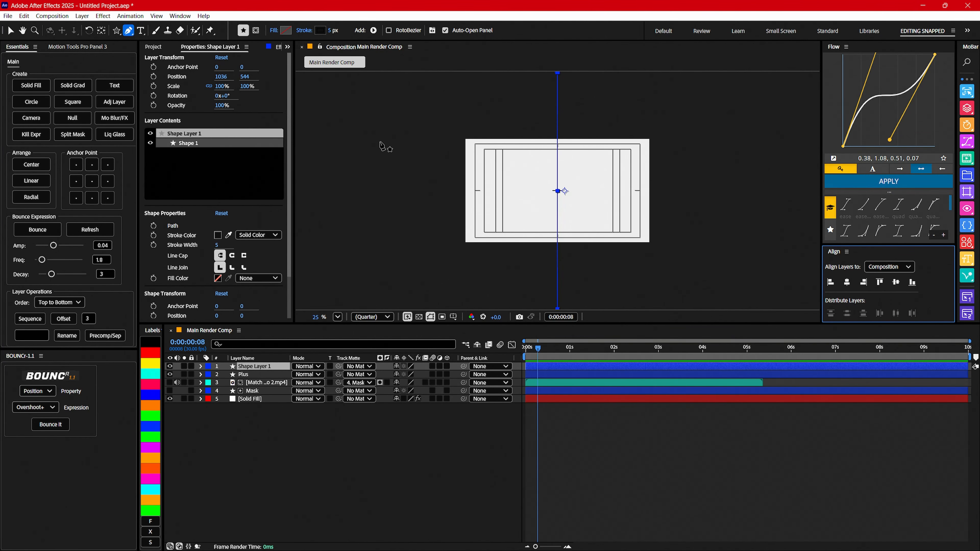
{"action": "left_click", "coordinate": [93, 182]}
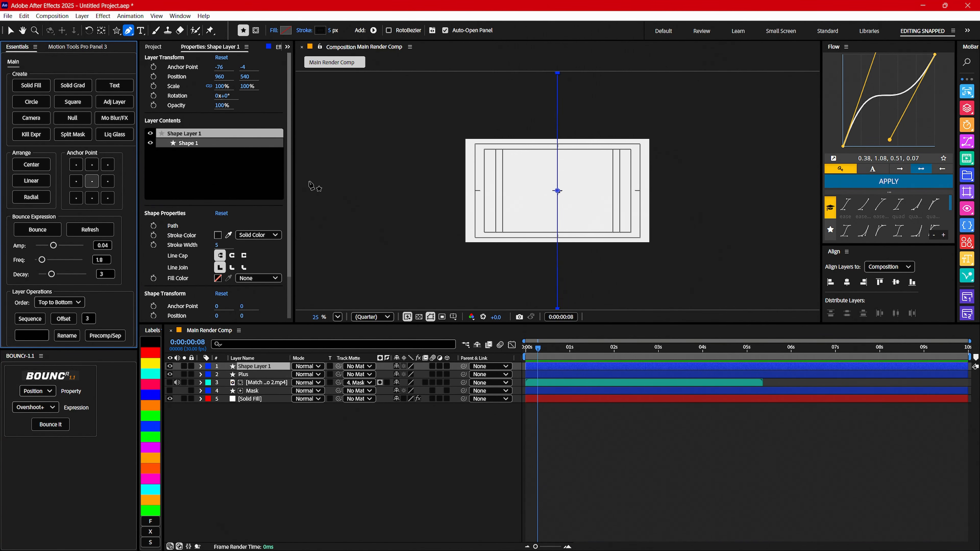
- Add a straight horizontal Pen line to the vertical line's layer, extending beyond both sides of the composition
{"action": "left_click", "coordinate": [297, 186]}
{"action": "left_click", "coordinate": [817, 186], "text": "shift"}
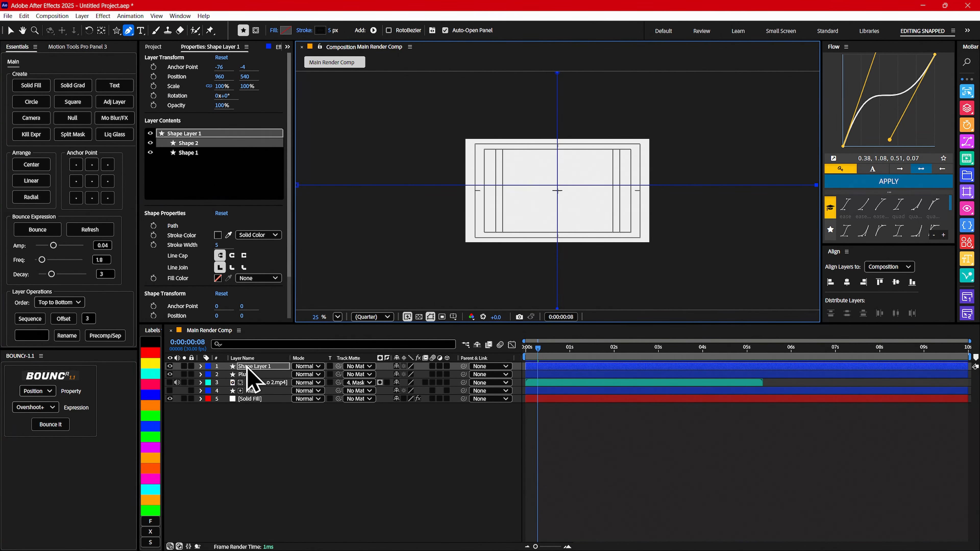
{"action": "left_click", "coordinate": [246, 366]}
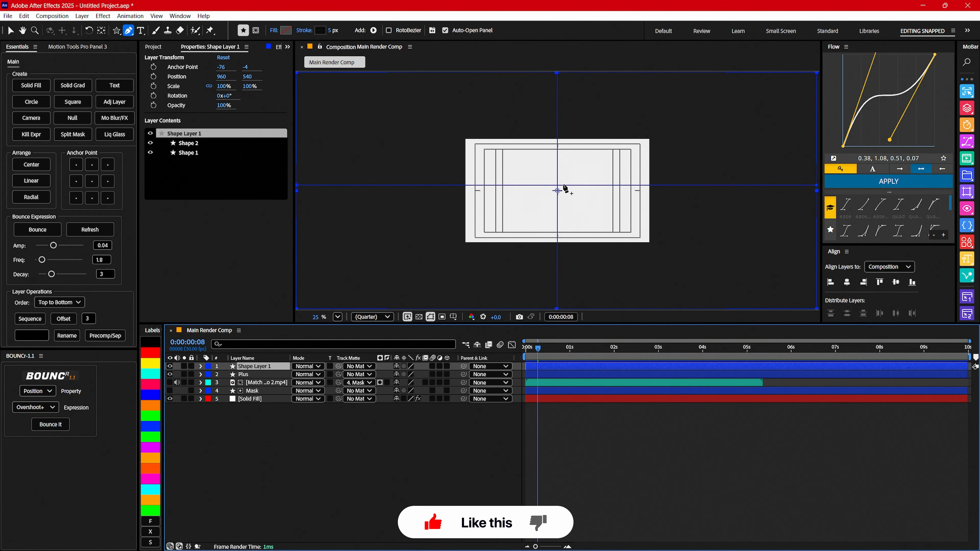
{"action": "scroll", "coordinate": [556, 195], "scroll_direction": "up", "scroll_amount": 1}
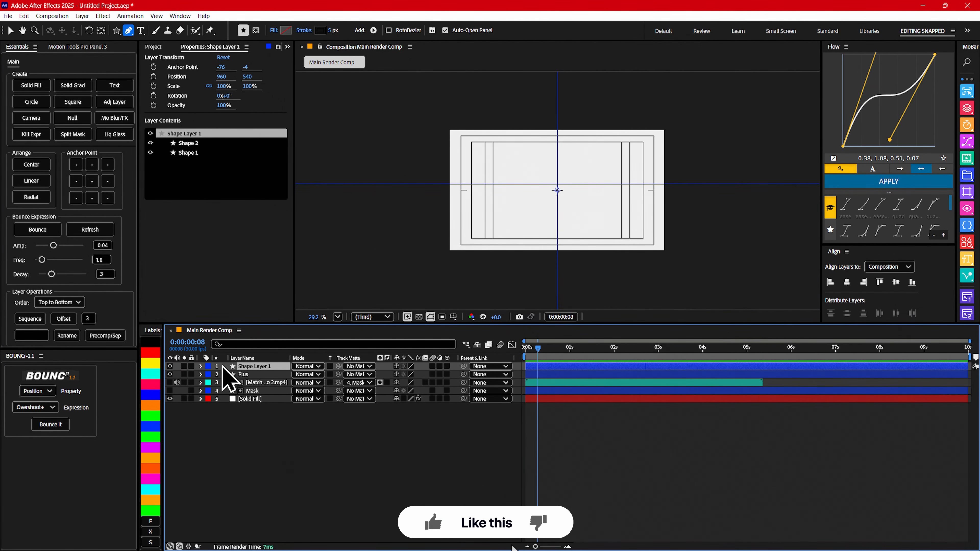
- Set the horizontal line's shape transform position to 0, 56 to line it up with the composition's center
{"action": "left_click", "coordinate": [200, 366]}
{"action": "left_click", "coordinate": [209, 374]}
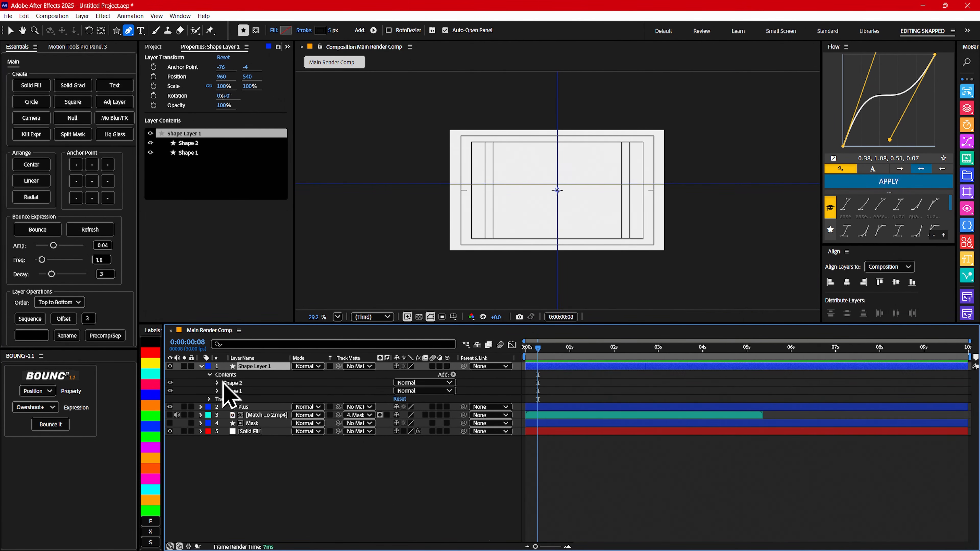
{"action": "left_click", "coordinate": [218, 383]}
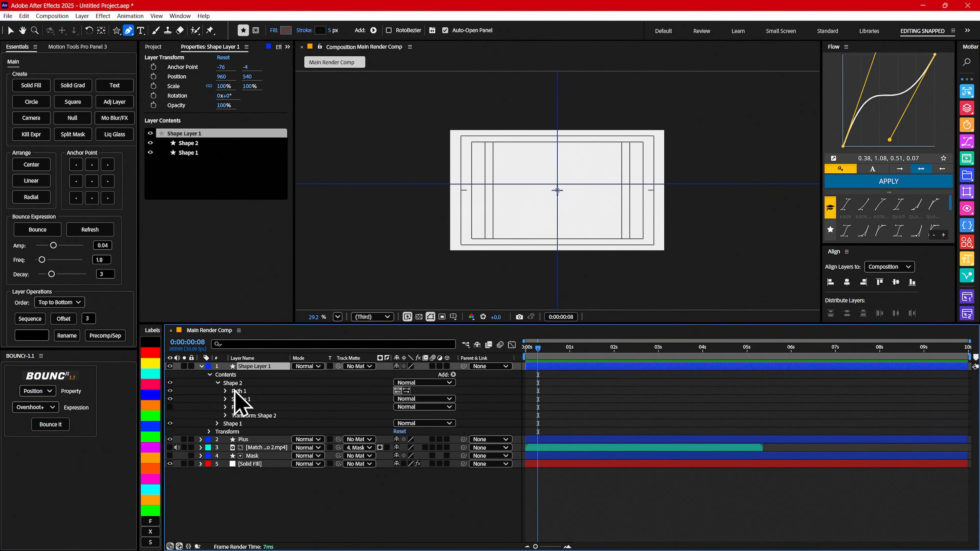
{"action": "left_click", "coordinate": [226, 415]}
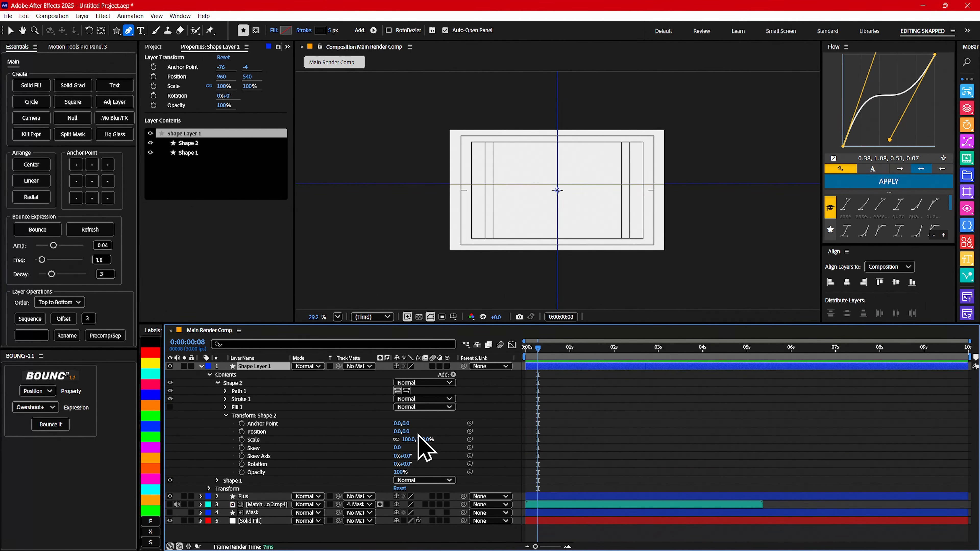
{"action": "mouse_move", "coordinate": [411, 433]}
{"action": "left_mouse_down"}
{"action": "mouse_move", "coordinate": [431, 433]}
{"action": "mouse_move", "coordinate": [415, 430]}
{"action": "left_mouse_up"}
{"action": "scroll", "coordinate": [571, 220], "scroll_direction": "up", "scroll_amount": 1}
{"action": "scroll", "coordinate": [567, 219], "scroll_direction": "up", "scroll_amount": 4}
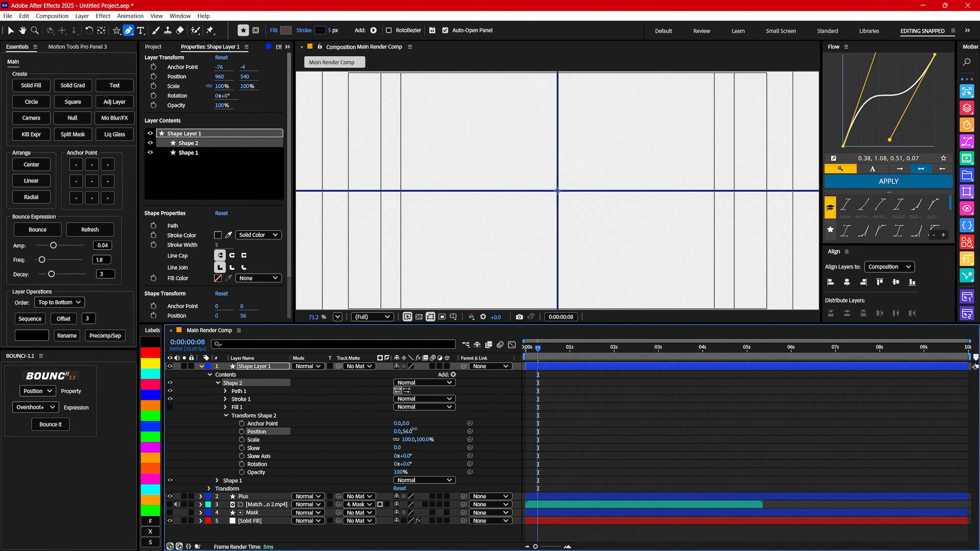
- Center the line layer's anchor point and move it onto the crossing of the vertical and horizontal lines
{"action": "key", "text": "Up"}
{"action": "key", "text": "Down"}
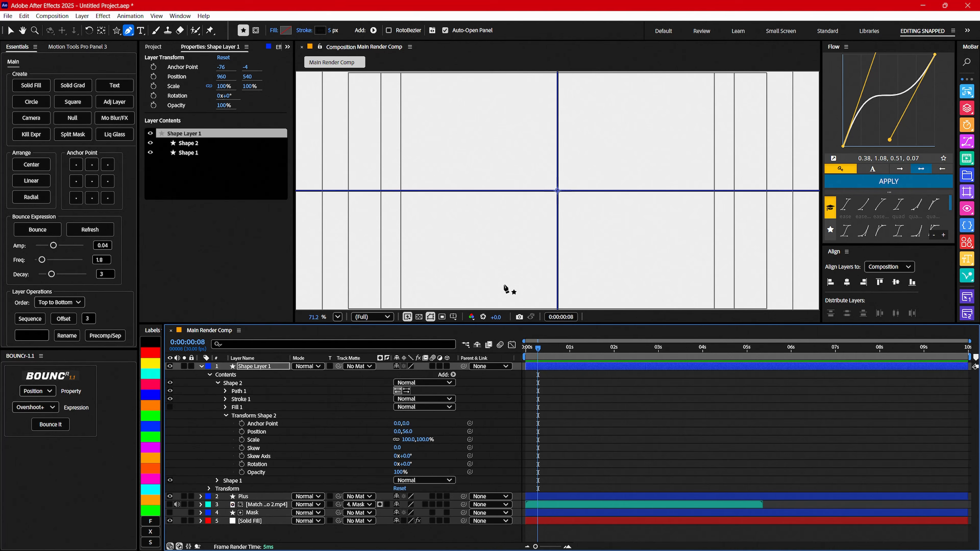
{"action": "key", "text": "Up"}
{"action": "key", "text": "Down"}
{"action": "key", "text": "Up"}
{"action": "key", "text": "Down"}
{"action": "left_click", "coordinate": [92, 181]}
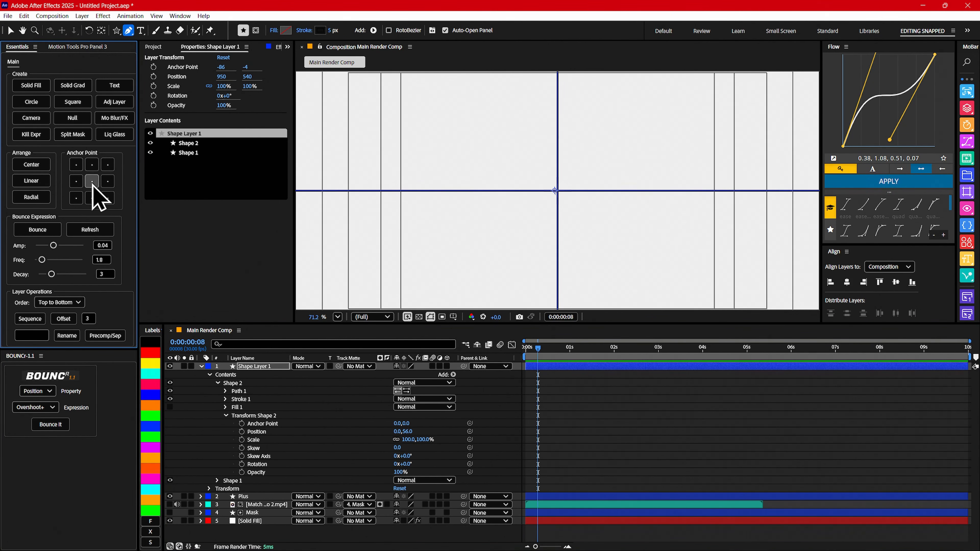
{"action": "left_click", "coordinate": [102, 31]}
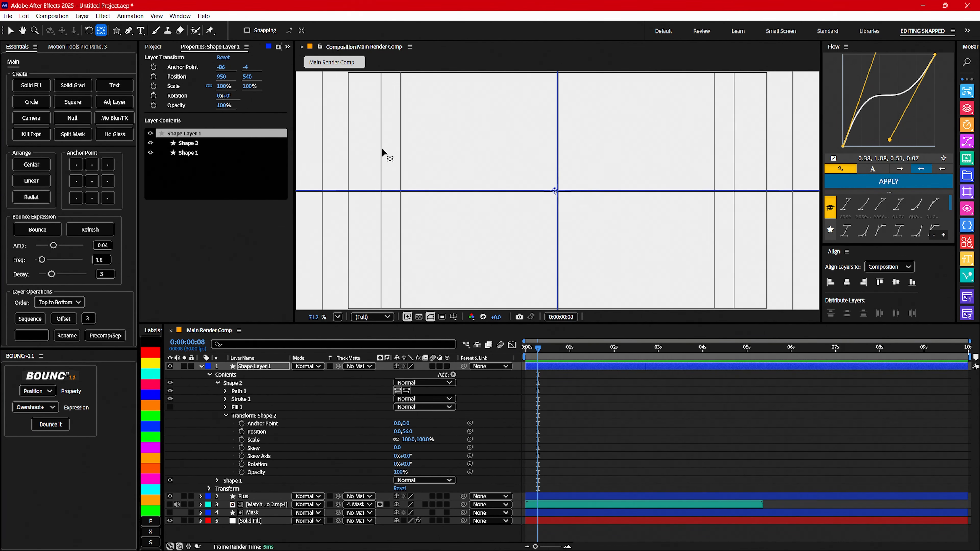
{"action": "left_click_drag", "start_coordinate": [558, 195], "coordinate": [557, 191]}
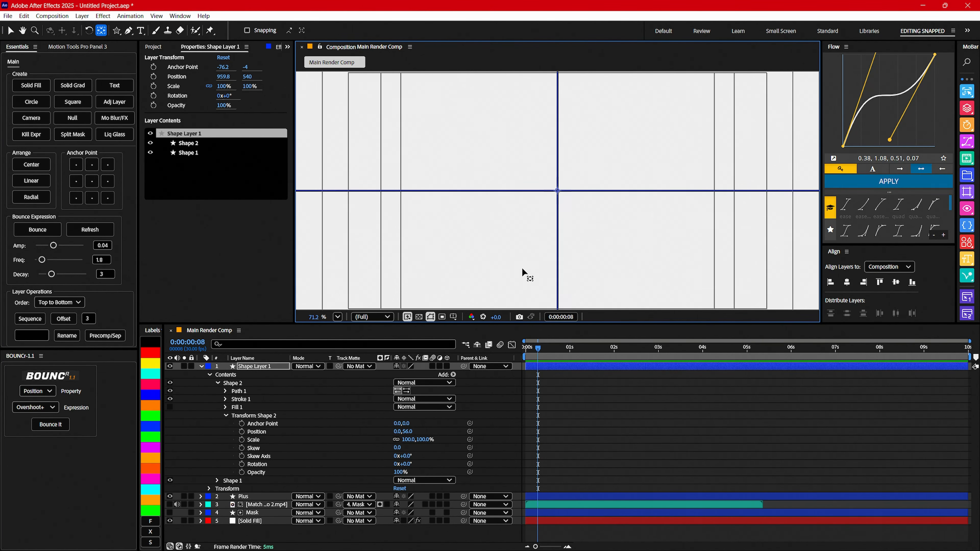
- Rename the crossing lines' shape layer as Line
{"action": "left_click", "coordinate": [259, 366]}
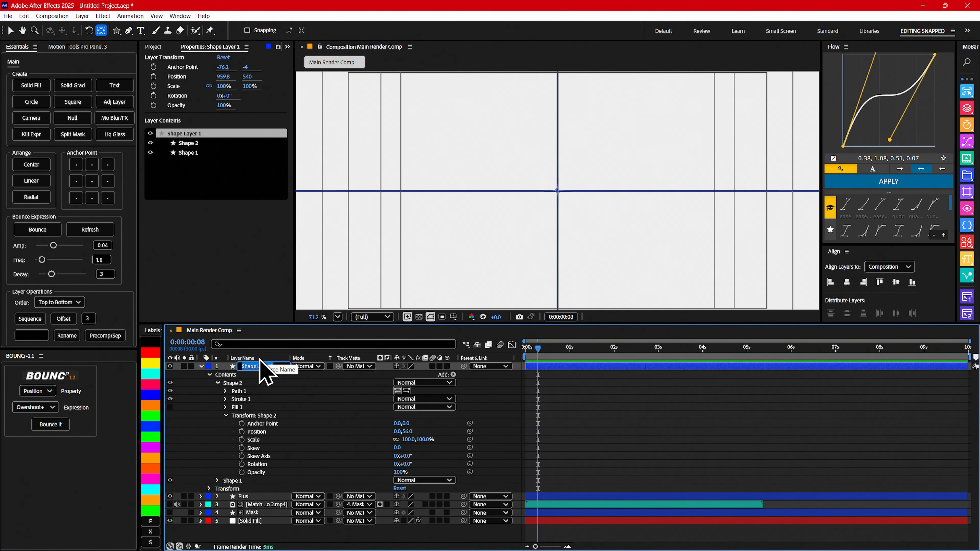
{"action": "type", "text": "Line"}
{"action": "key", "text": "Return"}
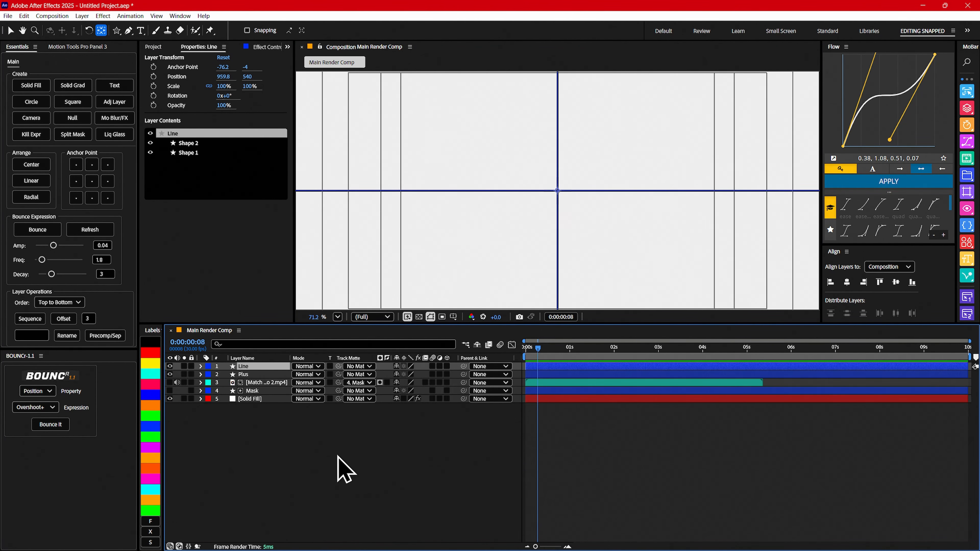
{"action": "left_click", "coordinate": [347, 471]}
{"action": "key", "text": "comma"}
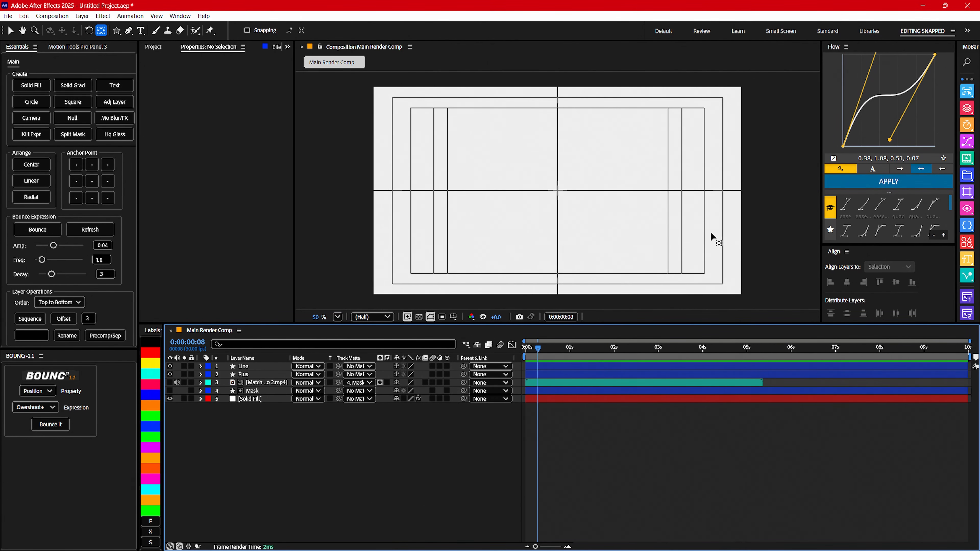
- Add a 10 dash to the strokes of both Shape 1 and Shape 2 in the Line layer
{"action": "left_click", "coordinate": [246, 367]}
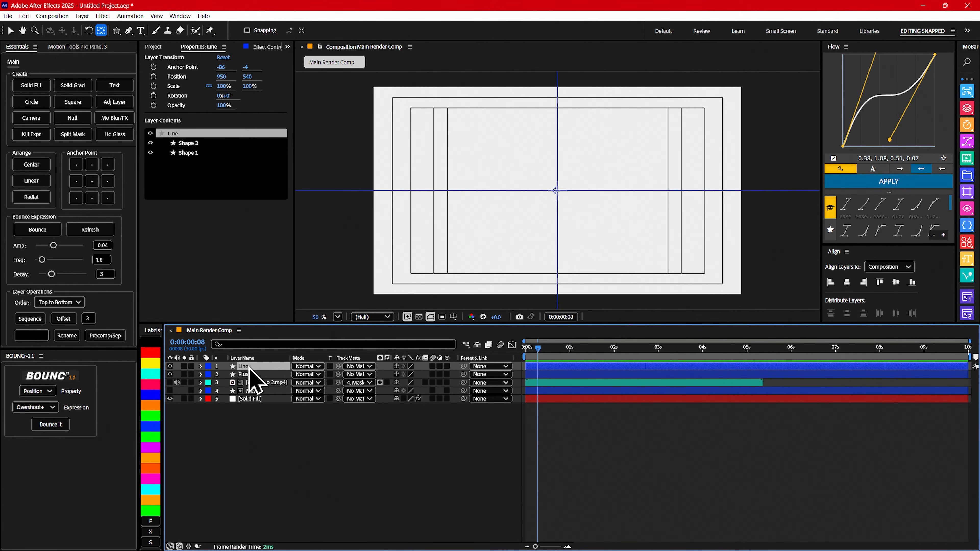
{"action": "left_click", "coordinate": [200, 367]}
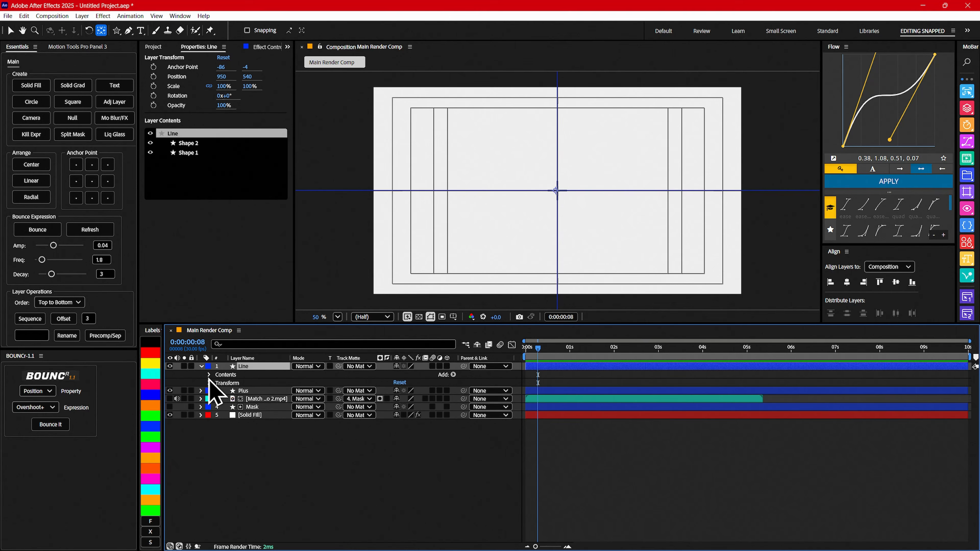
{"action": "left_click", "coordinate": [209, 375]}
{"action": "left_click", "coordinate": [232, 383]}
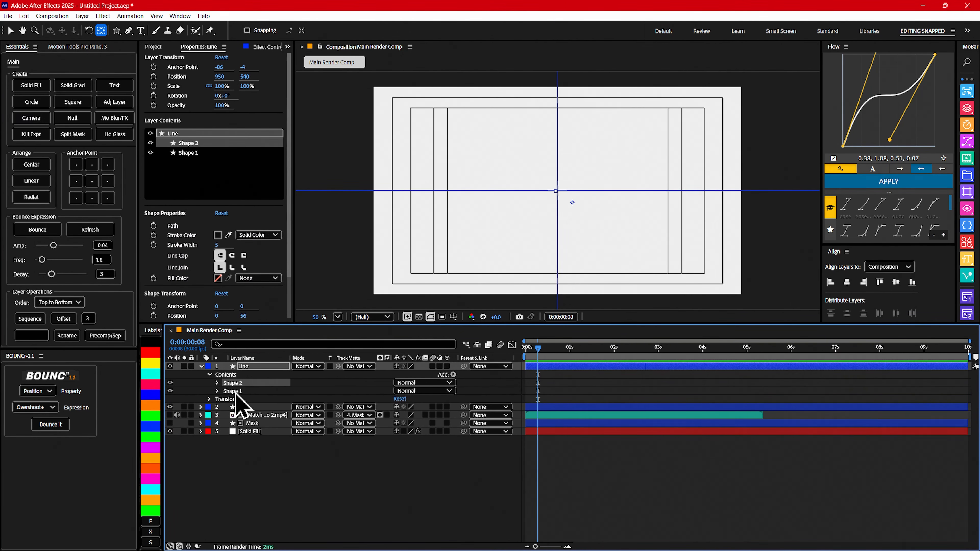
{"action": "left_click", "coordinate": [234, 392], "text": "shift"}
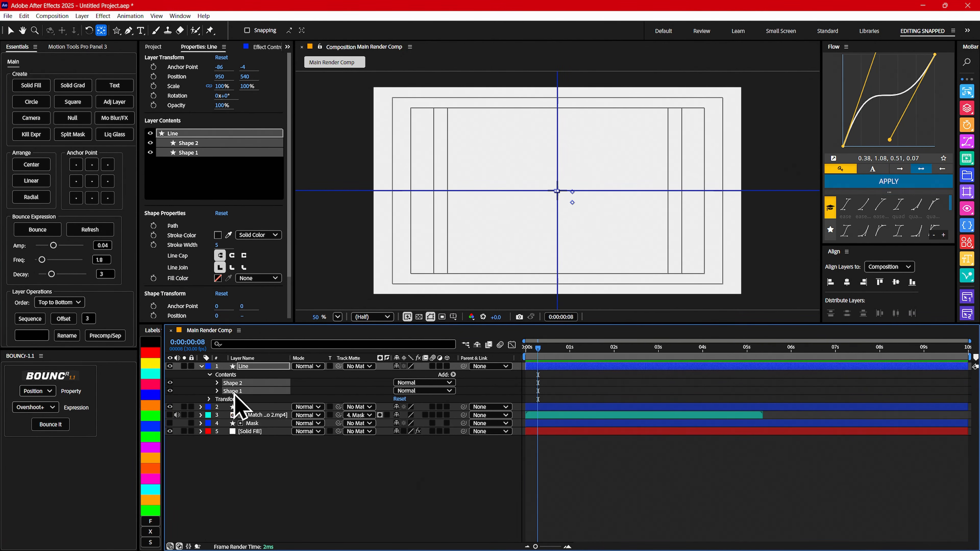
{"action": "left_click", "coordinate": [218, 383]}
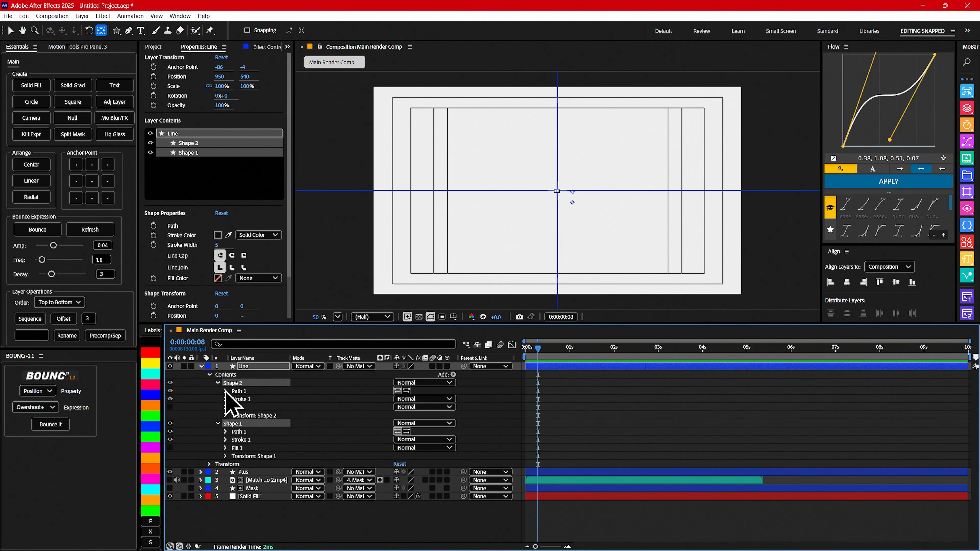
{"action": "left_click", "coordinate": [243, 344]}
{"action": "type", "text": "das"}
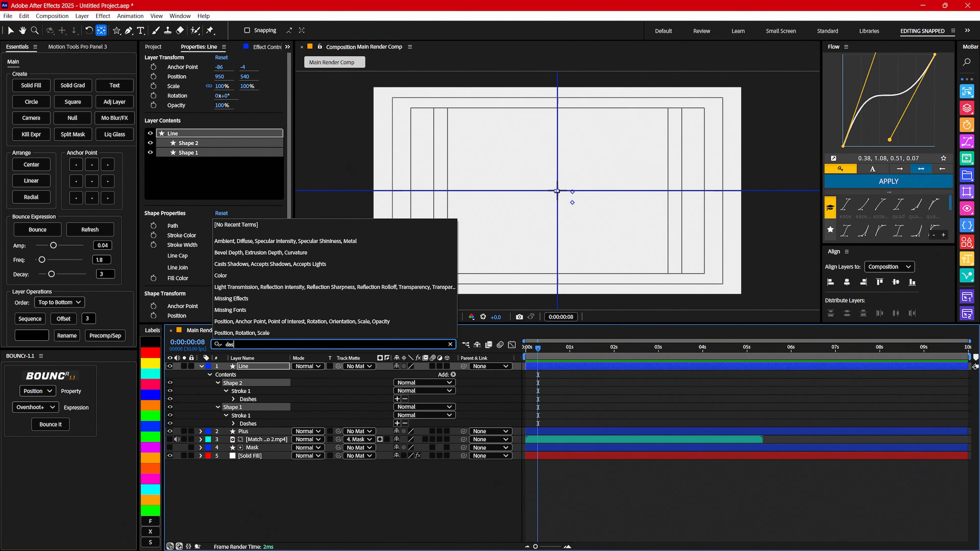
{"action": "left_click", "coordinate": [235, 400]}
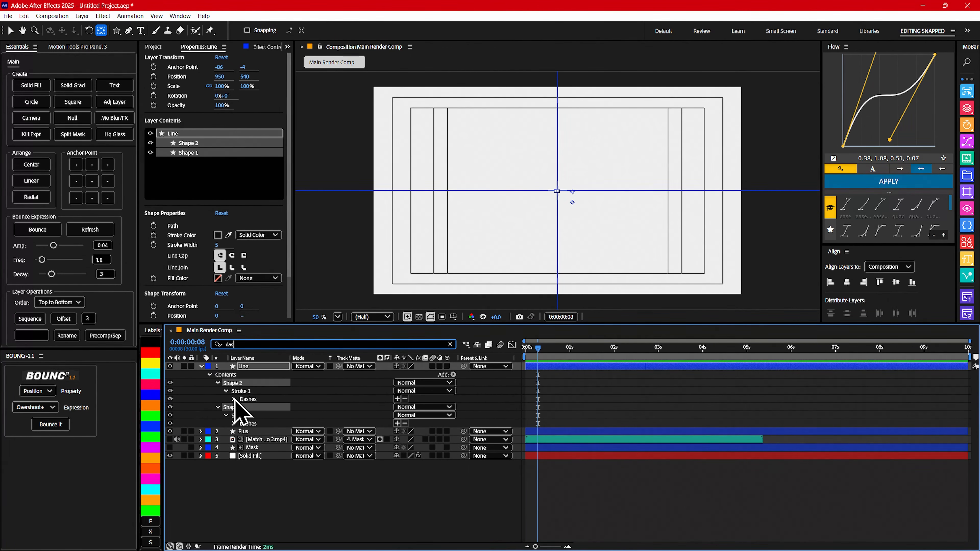
{"action": "left_click", "coordinate": [233, 399]}
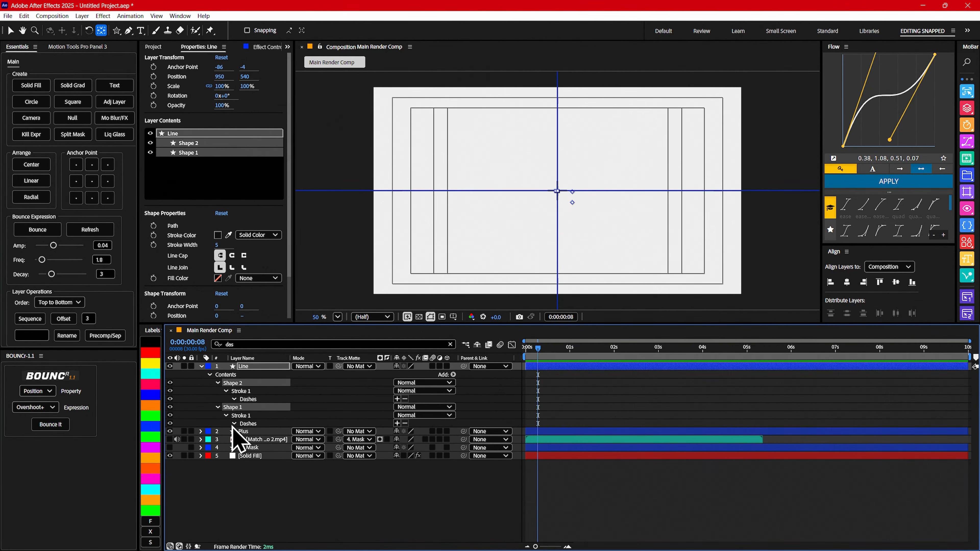
{"action": "left_click", "coordinate": [397, 399]}
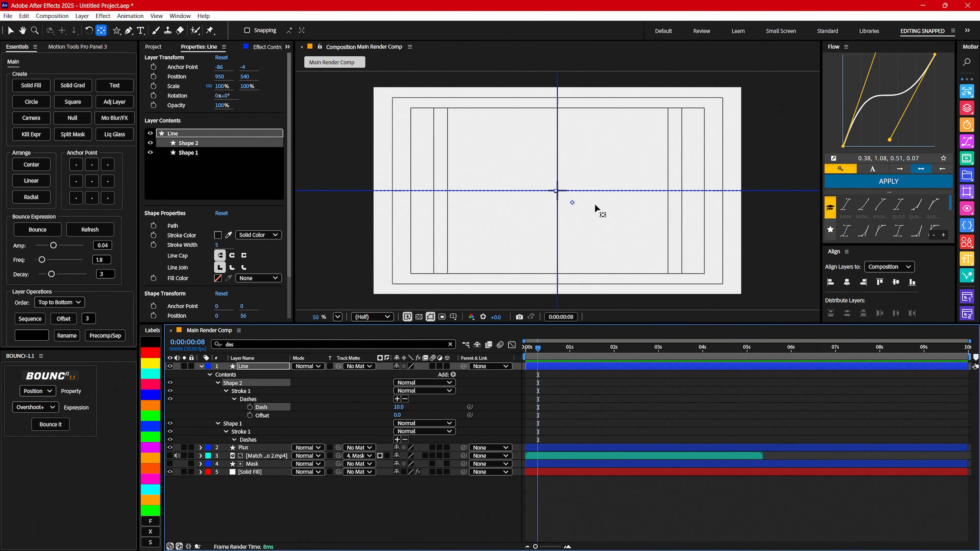
{"action": "left_click", "coordinate": [397, 439]}
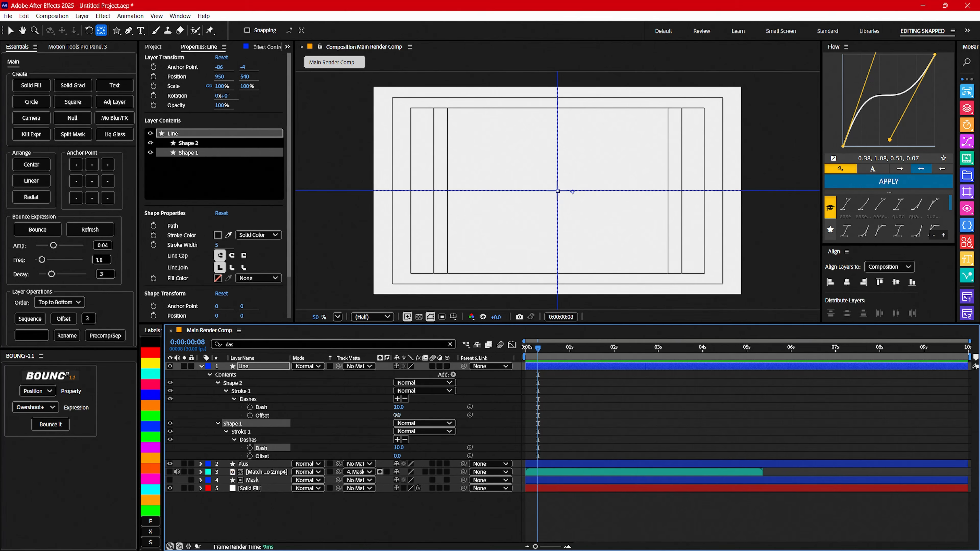
- Try a different dash offset on the horizontal line, undo it, and collapse the Line layer's properties
{"action": "left_click_drag", "start_coordinate": [397, 415], "coordinate": [410, 415]}
{"action": "key", "text": "ctrl+z"}
{"action": "left_click", "coordinate": [258, 367]}
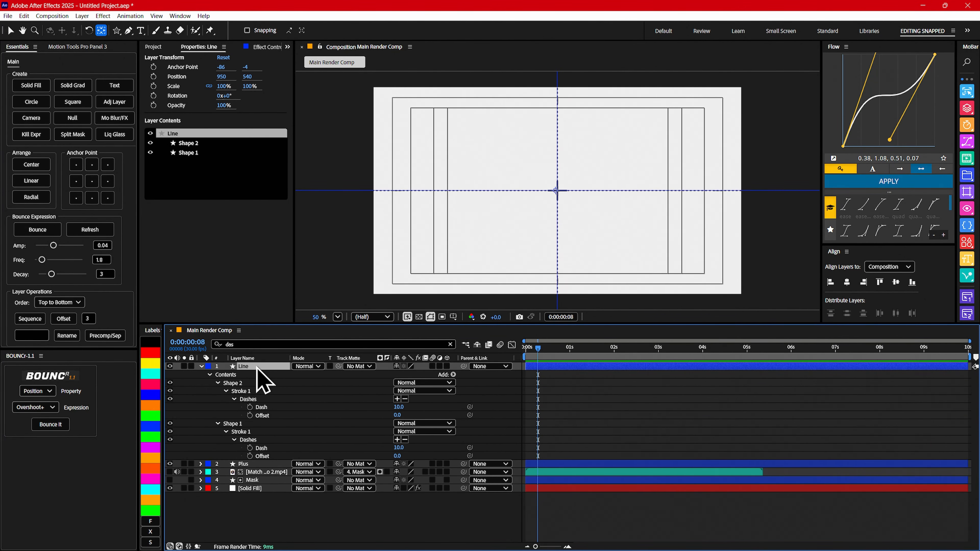
{"action": "key", "text": "u"}
{"action": "left_click", "coordinate": [334, 429]}
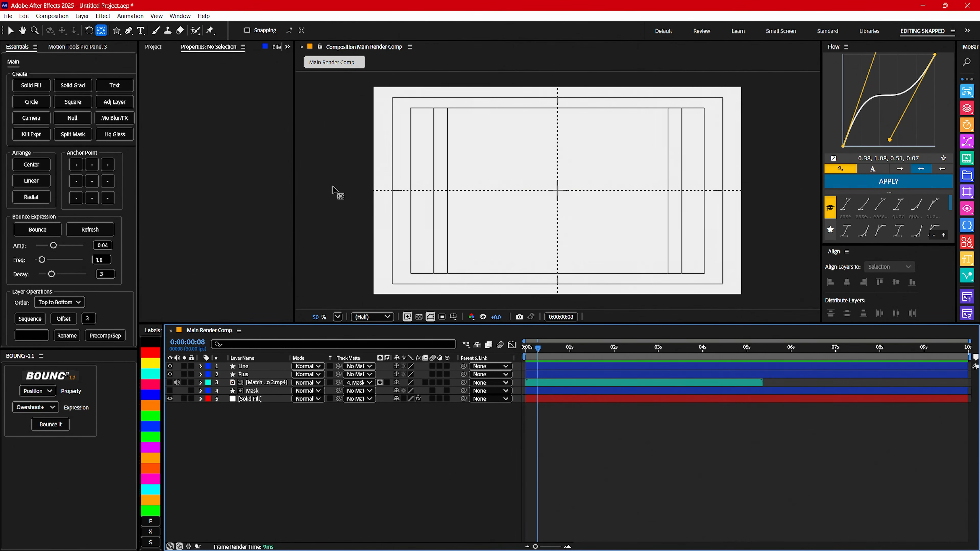
- Parent the Line layer to the Plus layer and duplicate both layers
{"action": "left_click", "coordinate": [251, 367]}
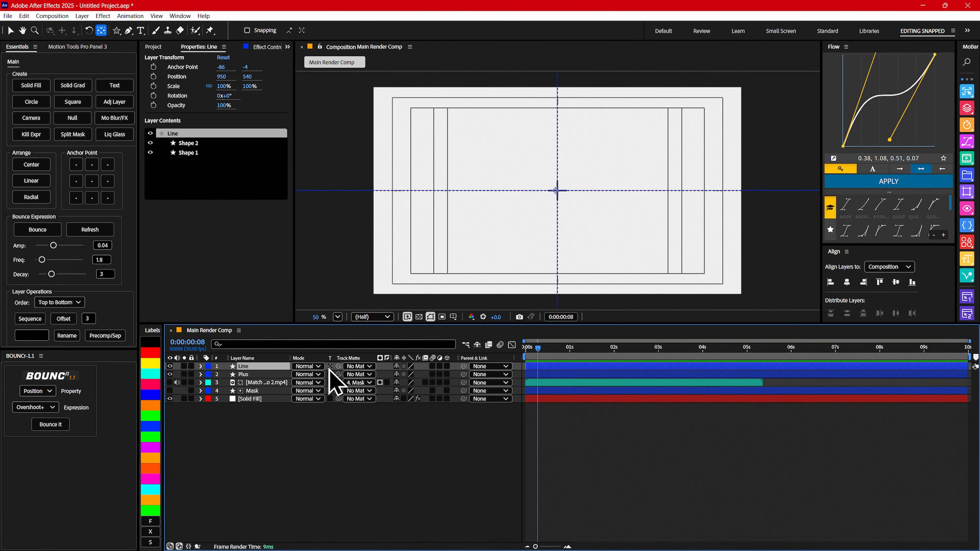
{"action": "left_click_drag", "start_coordinate": [464, 366], "coordinate": [255, 377]}
{"action": "left_click", "coordinate": [256, 376]}
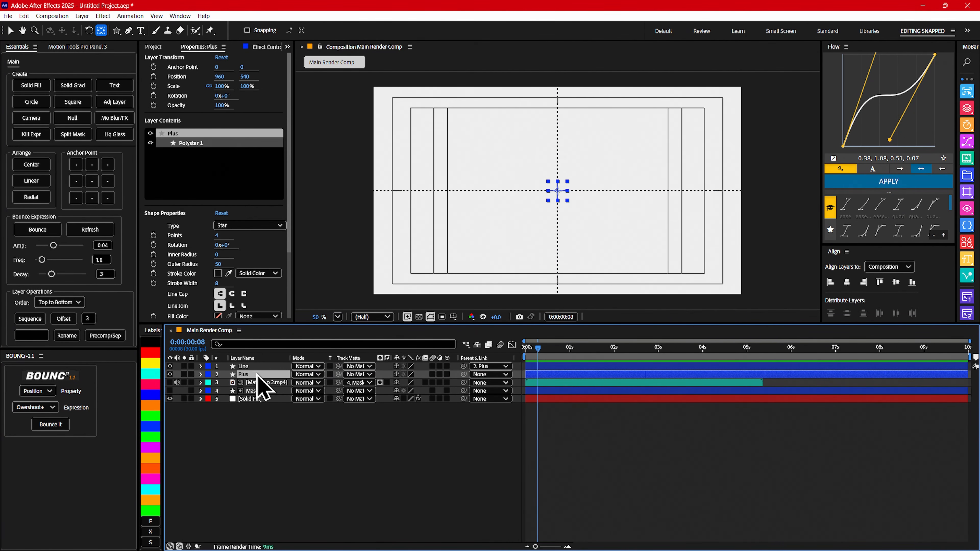
{"action": "left_click", "coordinate": [249, 369], "text": "ctrl"}
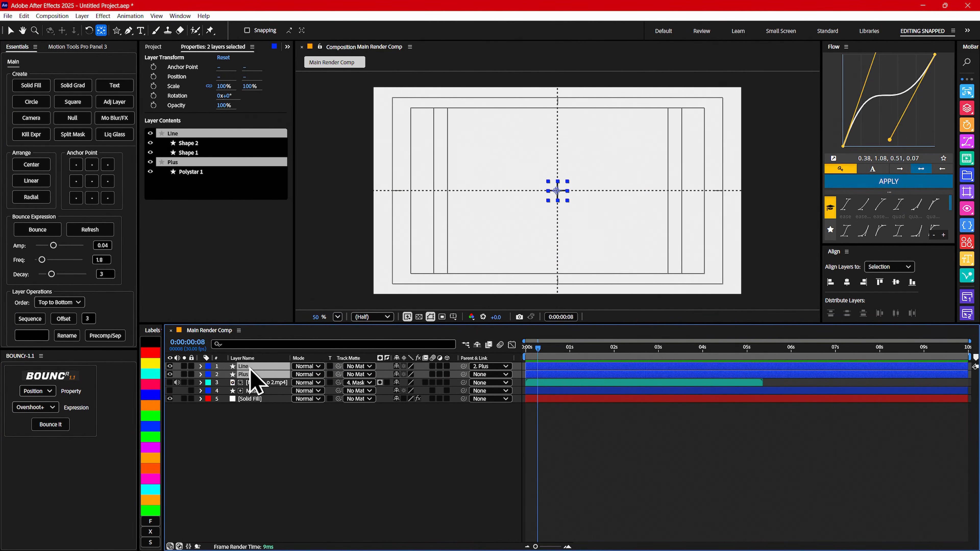
{"action": "key", "text": "ctrl+d"}
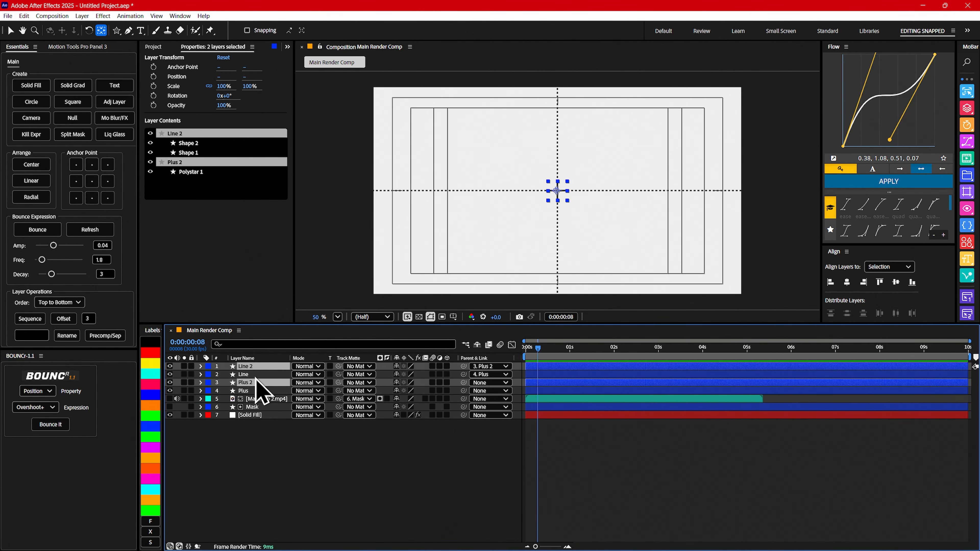
- Stack the duplicated Plus directly beneath the duplicated Line and give both duplicates a magenta label
{"action": "left_click_drag", "start_coordinate": [258, 383], "coordinate": [245, 377]}
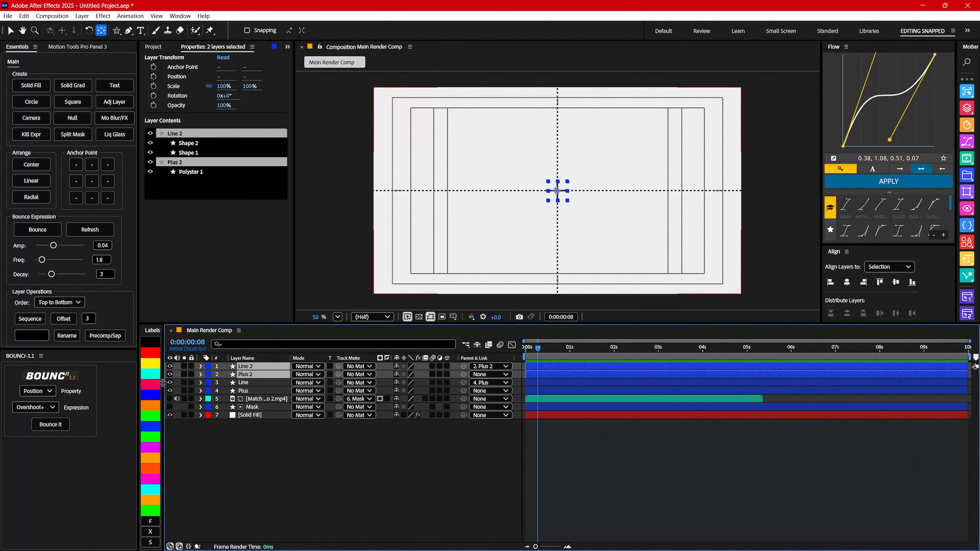
{"action": "left_click", "coordinate": [152, 448]}
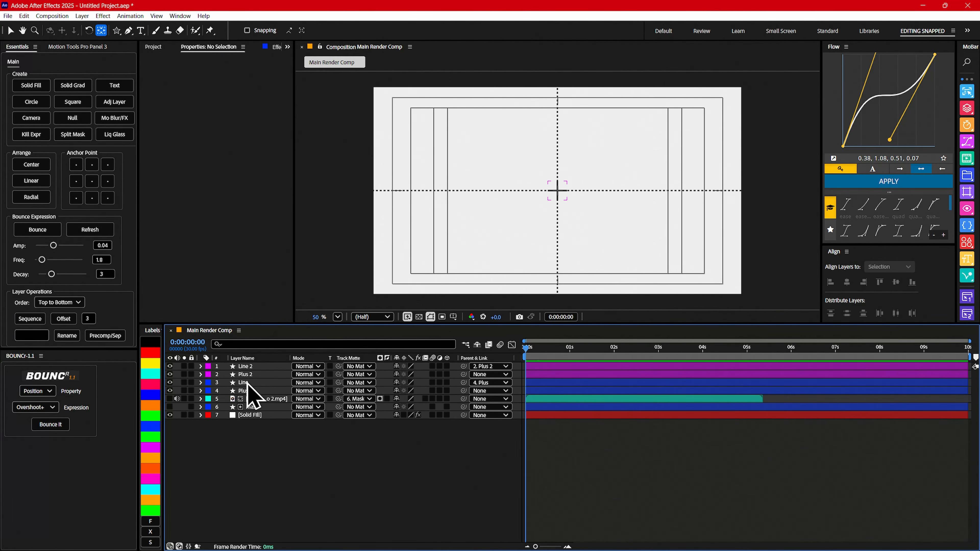
- Show the Match Cut video layer and set Position keyframes on Plus and Plus 2 at 0:00
{"action": "left_click", "coordinate": [170, 400]}
{"action": "left_click", "coordinate": [266, 399]}
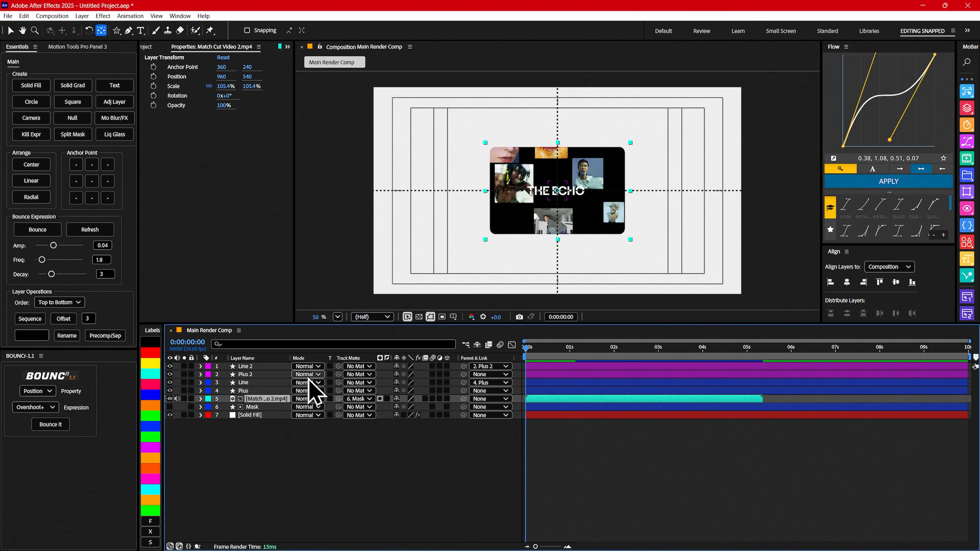
{"action": "left_click", "coordinate": [243, 375]}
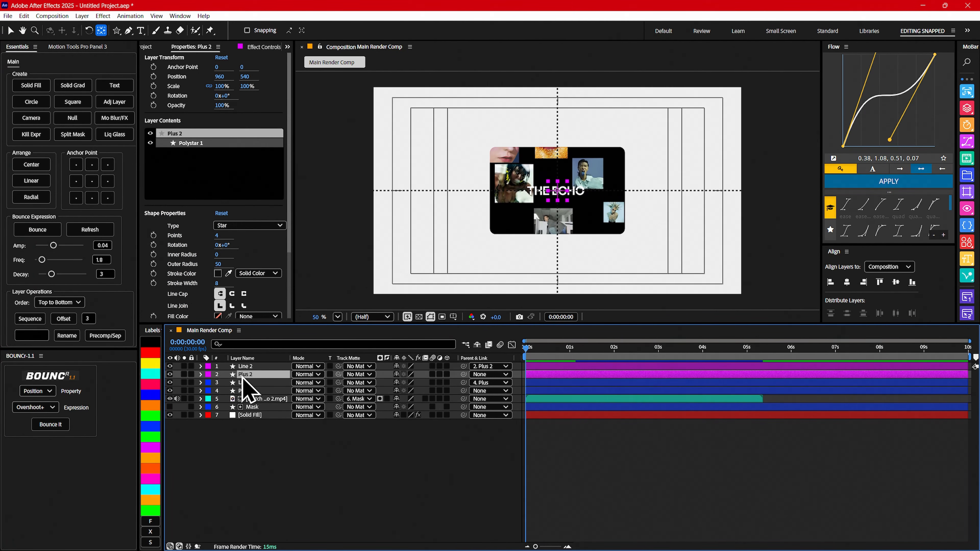
{"action": "left_click", "coordinate": [244, 391], "text": "ctrl"}
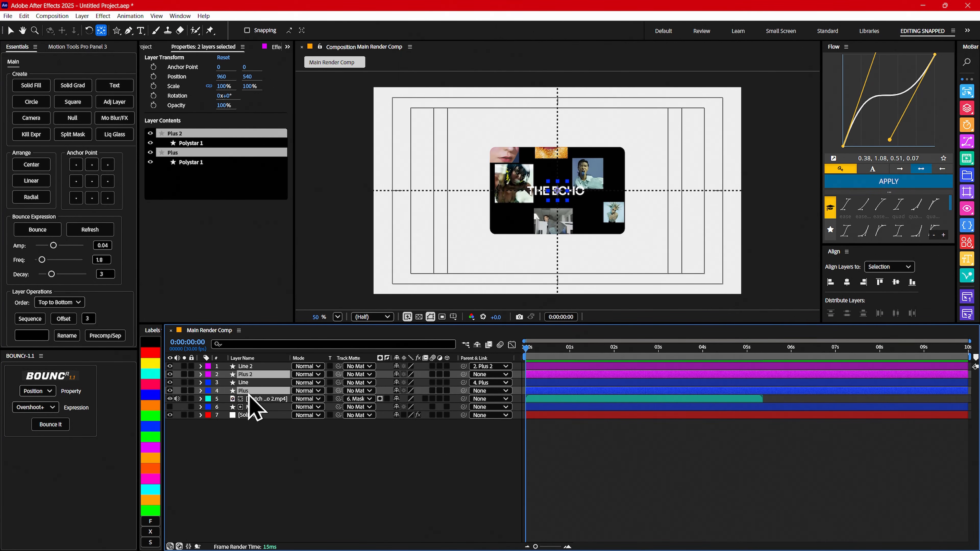
{"action": "key", "text": "p"}
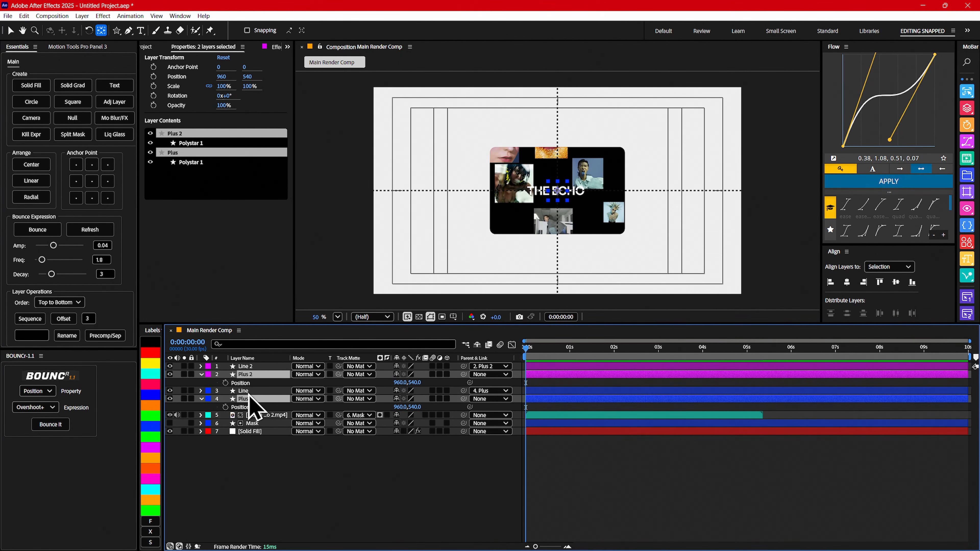
{"action": "key", "text": "alt+shift+p"}
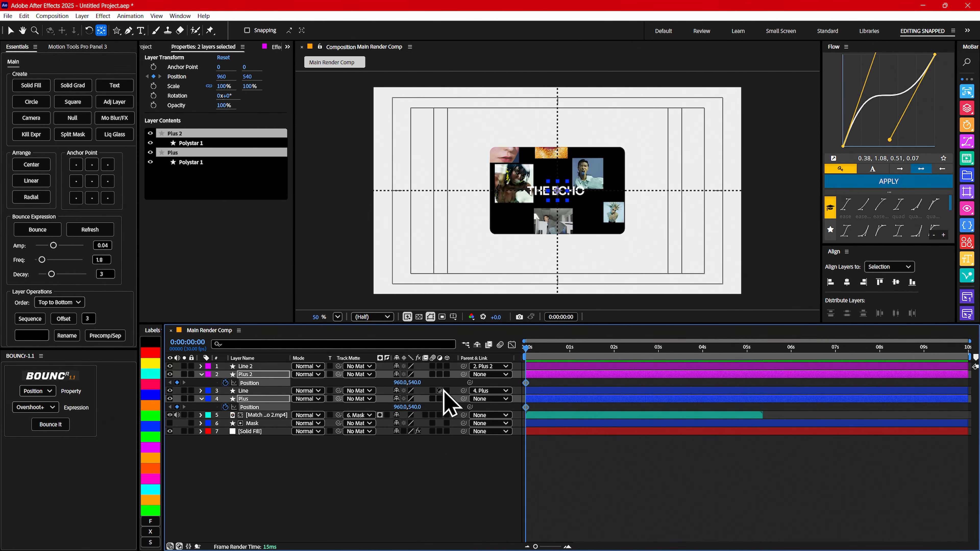
- At 1 second, move Plus to the video's lower-left corner at position 602, 772
{"action": "left_click", "coordinate": [570, 348]}
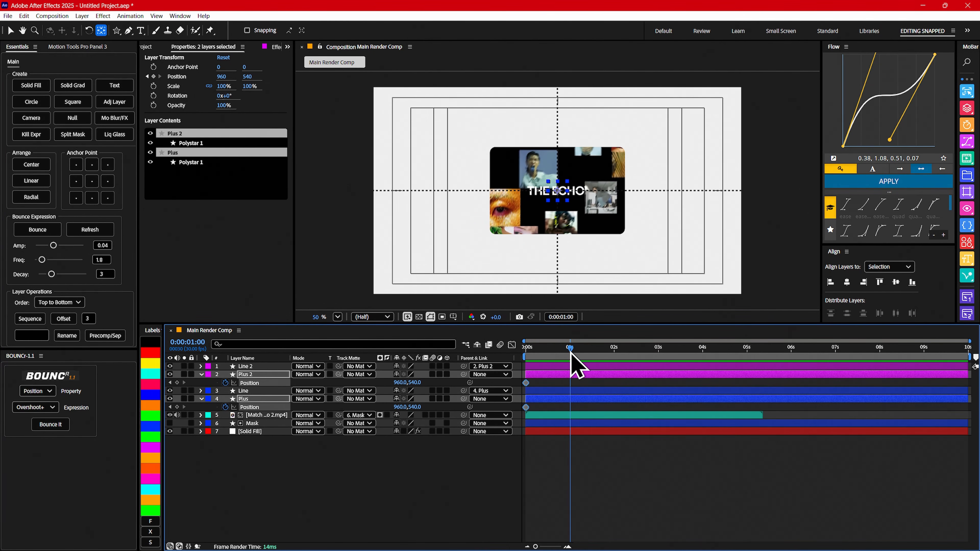
{"action": "left_click", "coordinate": [284, 463]}
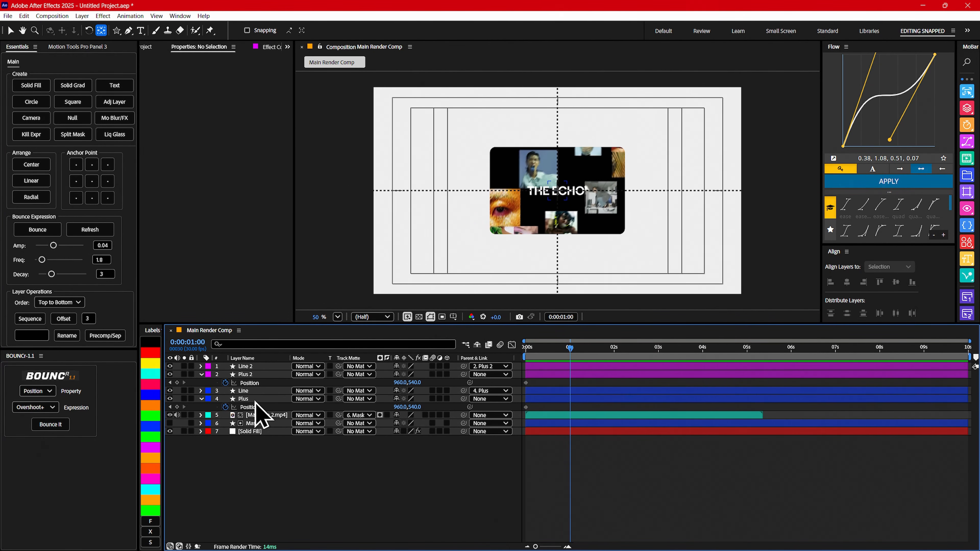
{"action": "left_click", "coordinate": [244, 399]}
{"action": "key", "text": "v"}
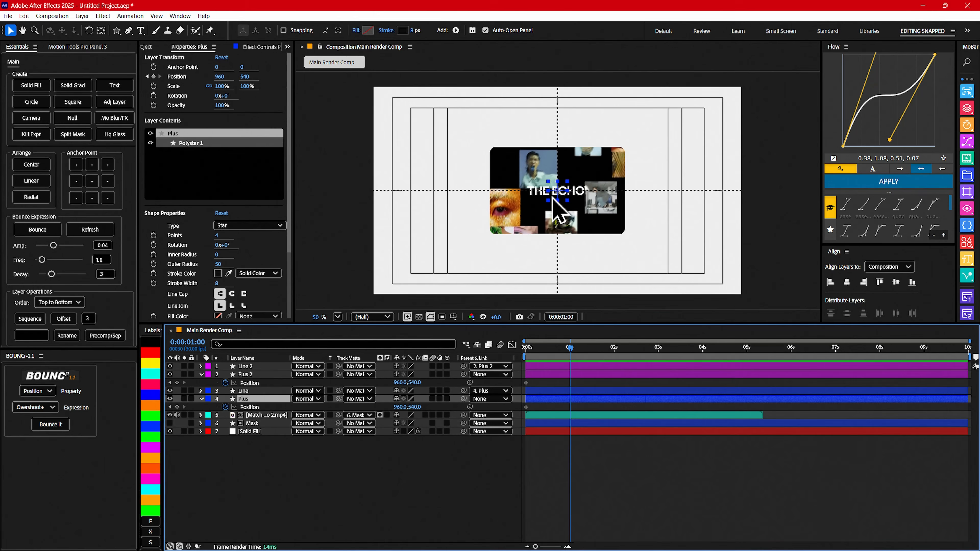
{"action": "left_click_drag", "start_coordinate": [558, 198], "coordinate": [488, 239]}
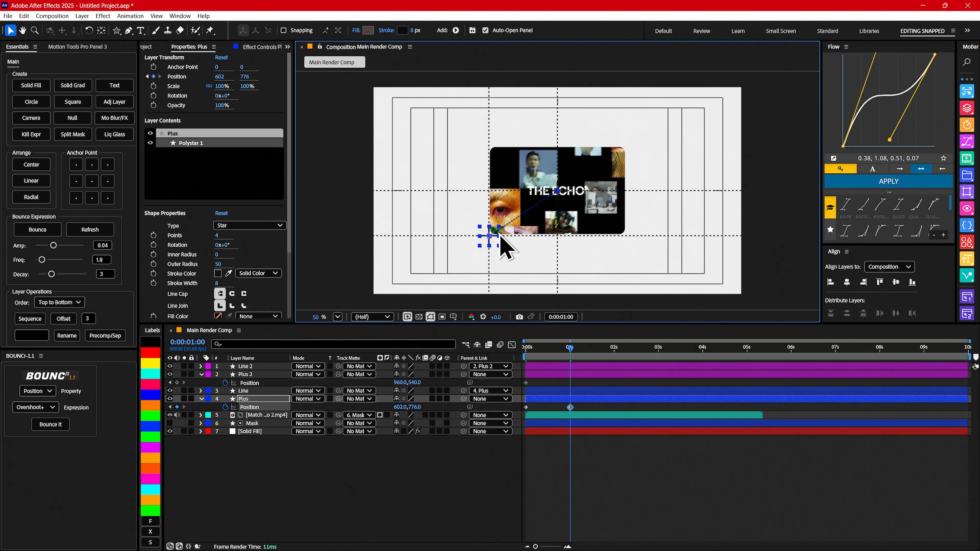
{"action": "key", "text": "Right"}
{"action": "key", "text": "Up"}
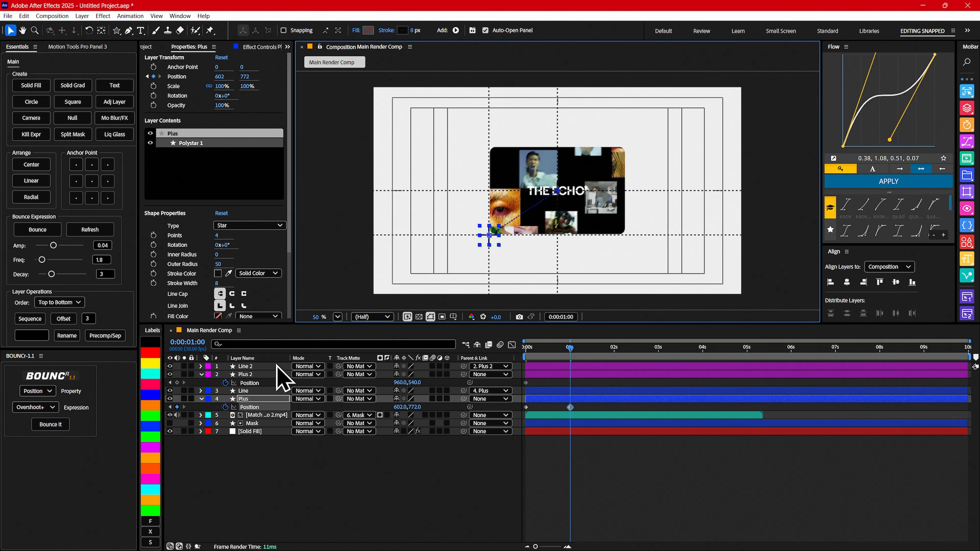
- At 1 second, move Plus 2 to the video's upper-right corner at position 1318, 308
{"action": "left_click", "coordinate": [249, 375]}
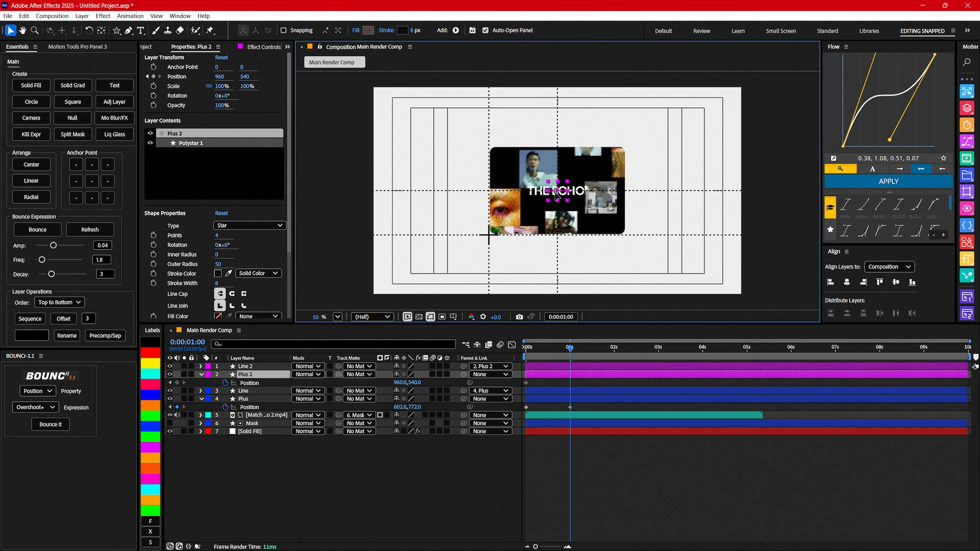
{"action": "left_click_drag", "start_coordinate": [558, 193], "coordinate": [627, 148]}
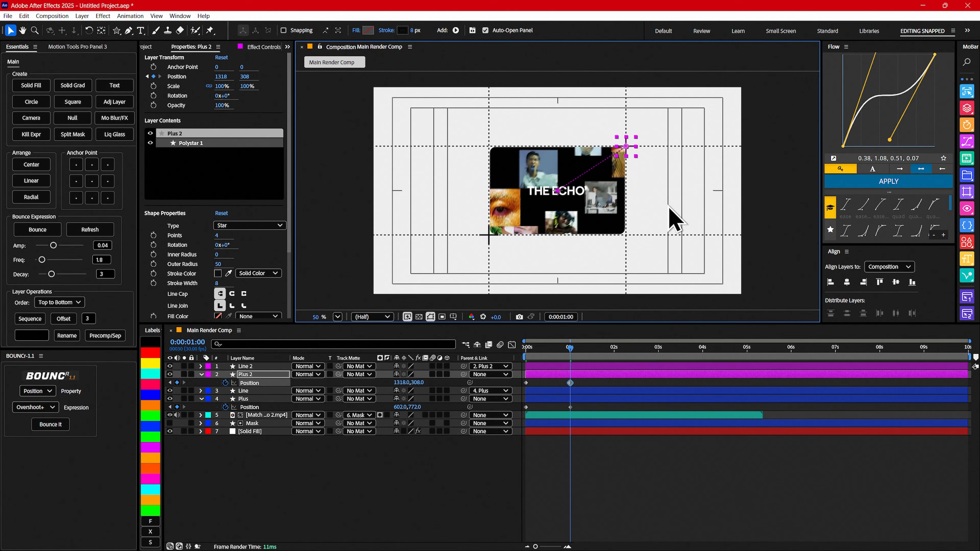
{"action": "mouse_move", "coordinate": [559, 348]}
{"action": "left_mouse_down"}
{"action": "mouse_move", "coordinate": [532, 349]}
{"action": "mouse_move", "coordinate": [584, 349]}
{"action": "mouse_move", "coordinate": [565, 347]}
{"action": "left_mouse_up"}
- Add a Size keyframe to Rectangle Path 1 of the Mask layer and place it at 1 second
{"action": "left_click", "coordinate": [537, 425]}
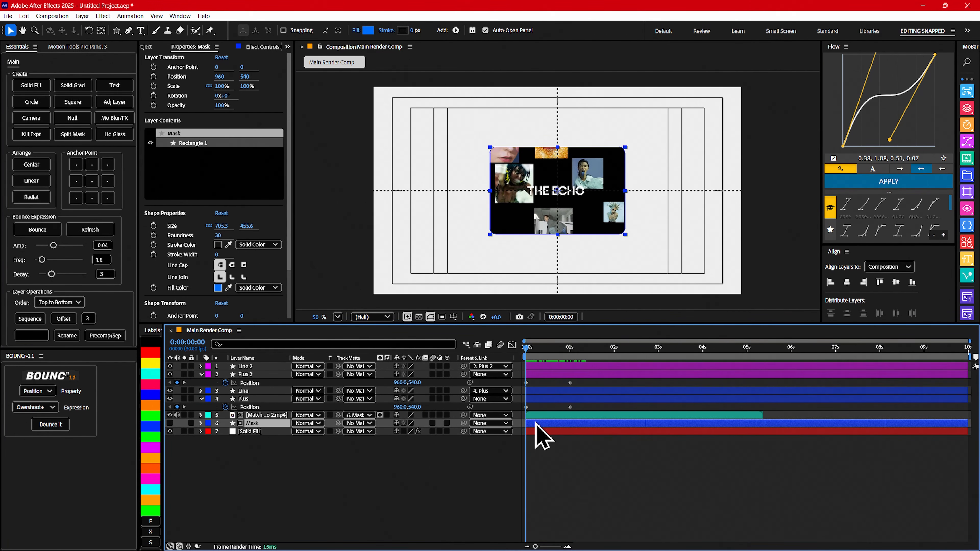
{"action": "key", "text": "F2"}
{"action": "left_click", "coordinate": [253, 424]}
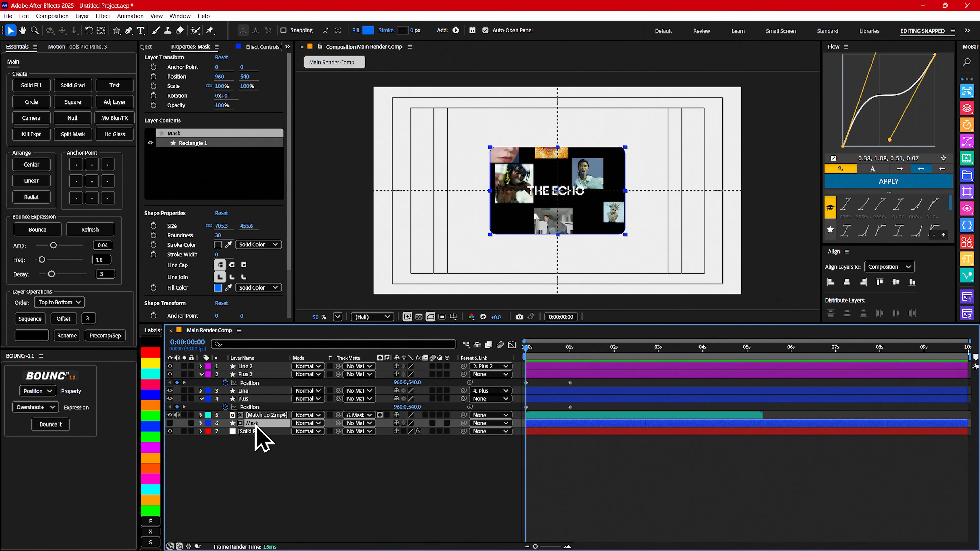
{"action": "left_click", "coordinate": [201, 423]}
{"action": "left_click", "coordinate": [209, 431]}
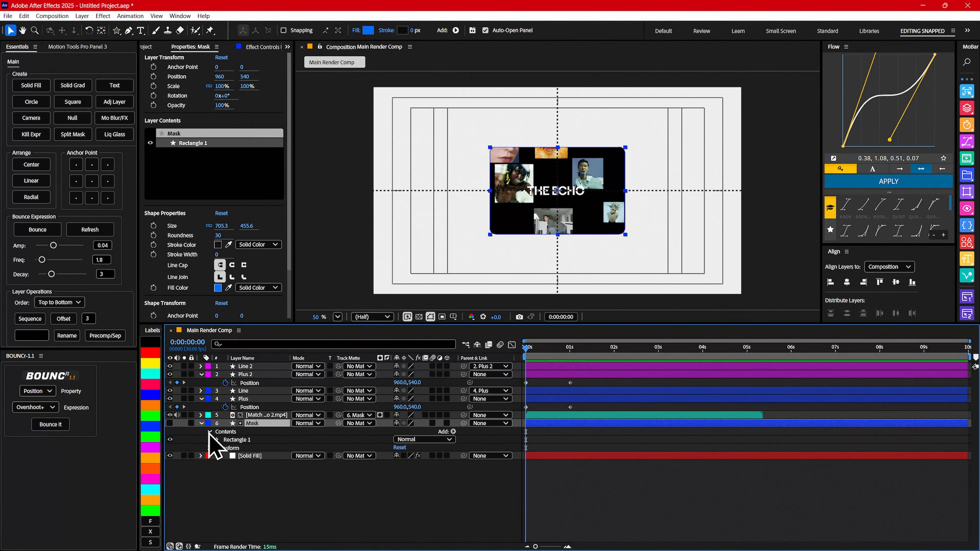
{"action": "left_click", "coordinate": [216, 439]}
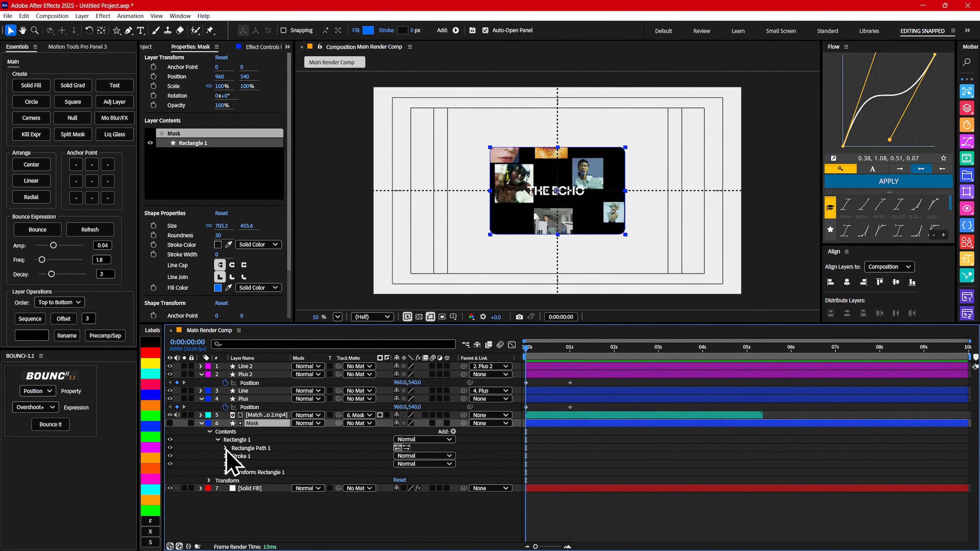
{"action": "left_click", "coordinate": [225, 448]}
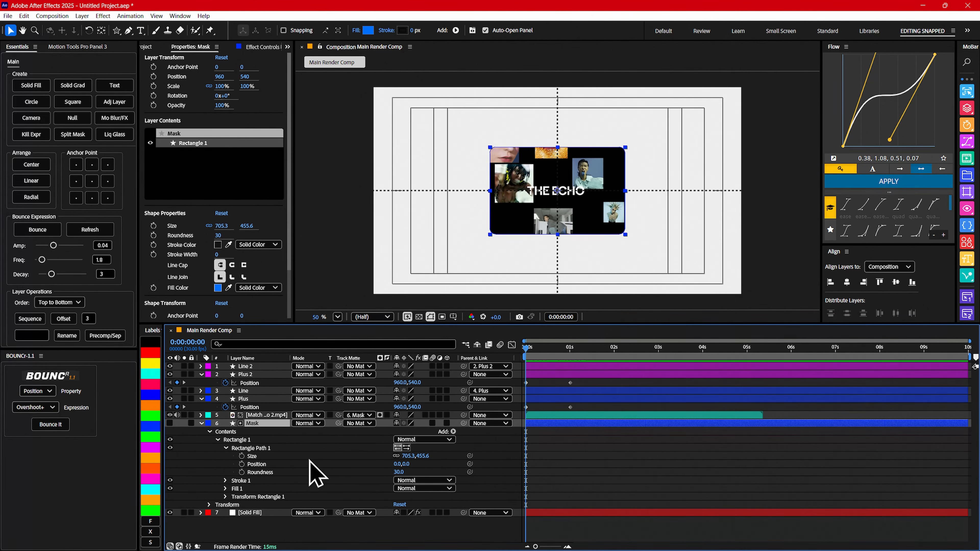
{"action": "mouse_move", "coordinate": [532, 353]}
{"action": "left_mouse_down"}
{"action": "mouse_move", "coordinate": [562, 355]}
{"action": "mouse_move", "coordinate": [513, 352]}
{"action": "left_mouse_up"}
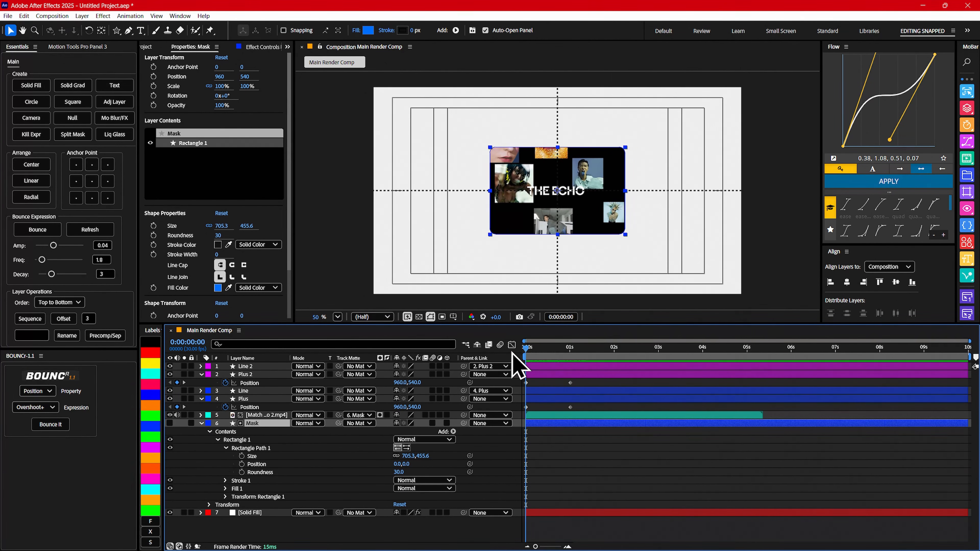
{"action": "left_click", "coordinate": [242, 457]}
{"action": "left_click_drag", "start_coordinate": [526, 456], "coordinate": [568, 456]}
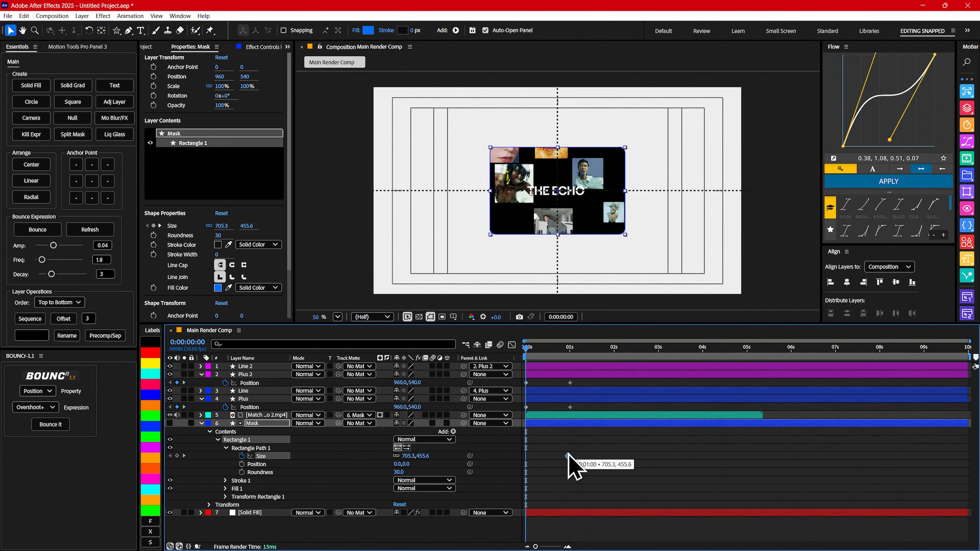
- Set the Mask rectangle's Size to 0, 0 at 0:00
{"action": "left_click", "coordinate": [572, 350]}
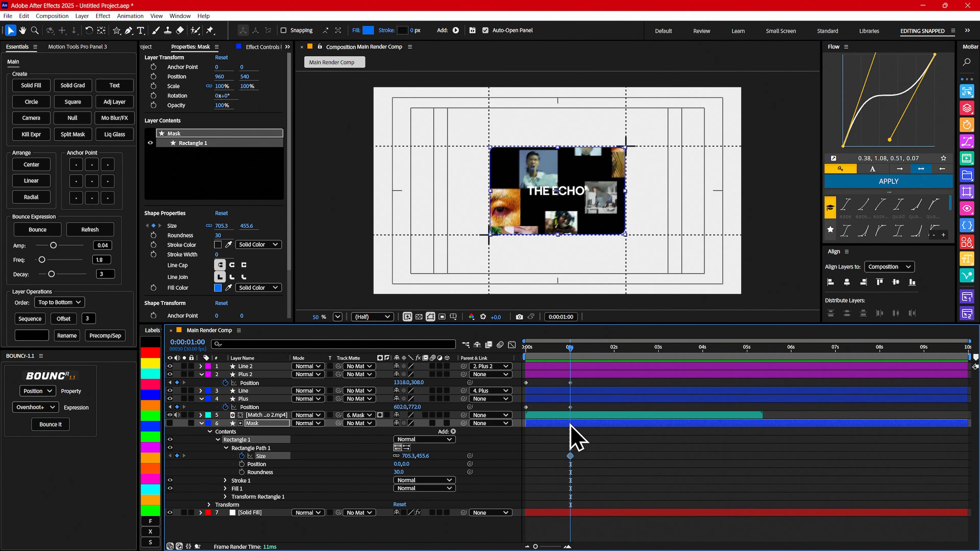
{"action": "left_click_drag", "start_coordinate": [570, 348], "coordinate": [516, 353]}
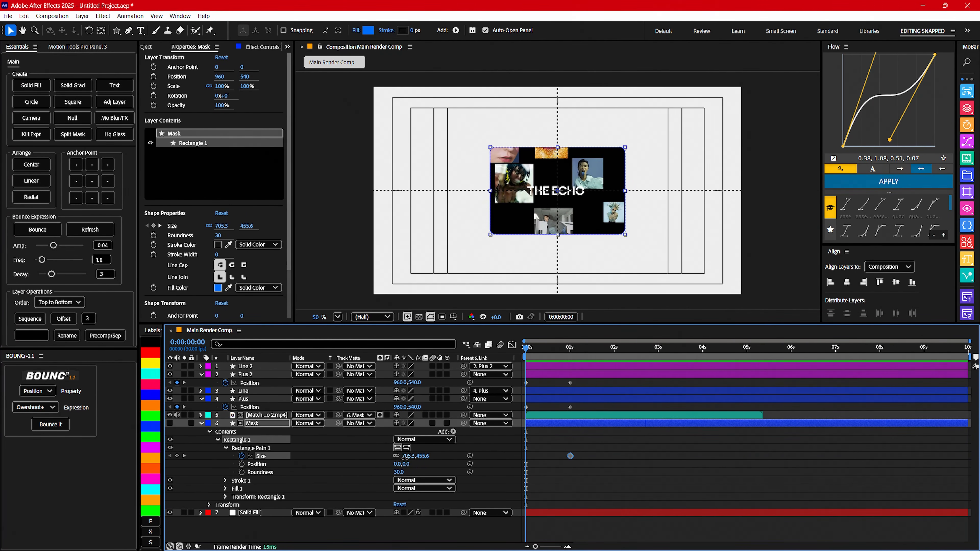
{"action": "key", "text": "Return"}
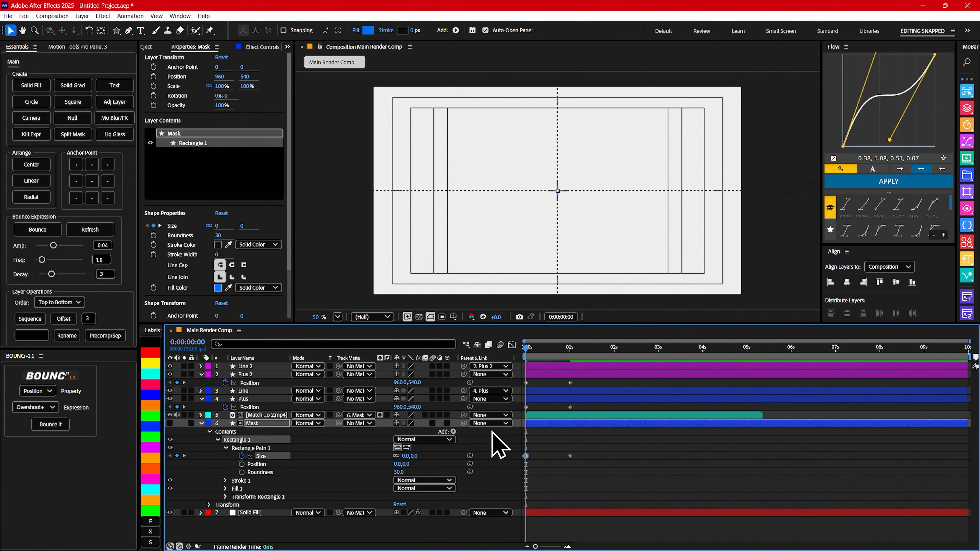
- Apply Easy Ease to all the Position keyframes of Plus and Plus 2 and the Size keyframes of Mask
{"action": "left_click_drag", "start_coordinate": [584, 381], "coordinate": [523, 489]}
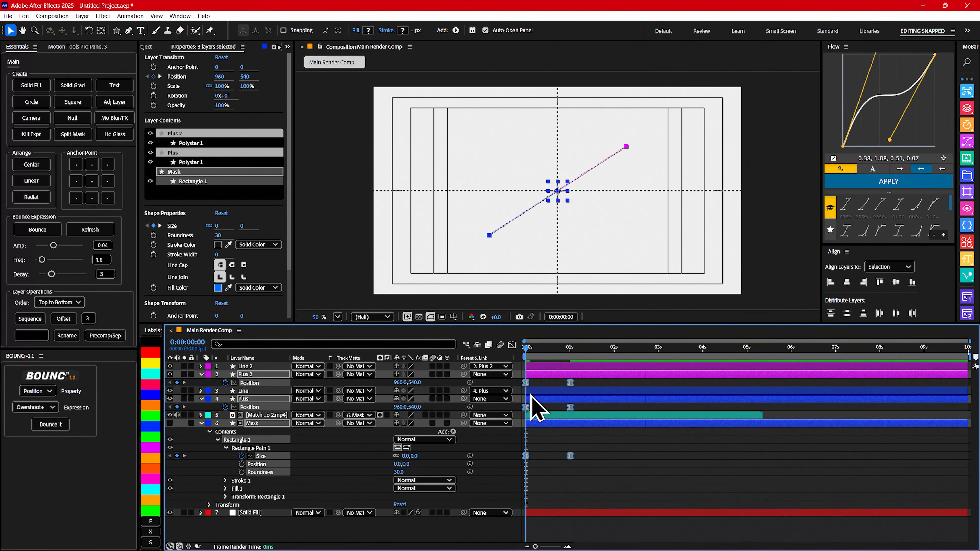
{"action": "right_click", "coordinate": [571, 384]}
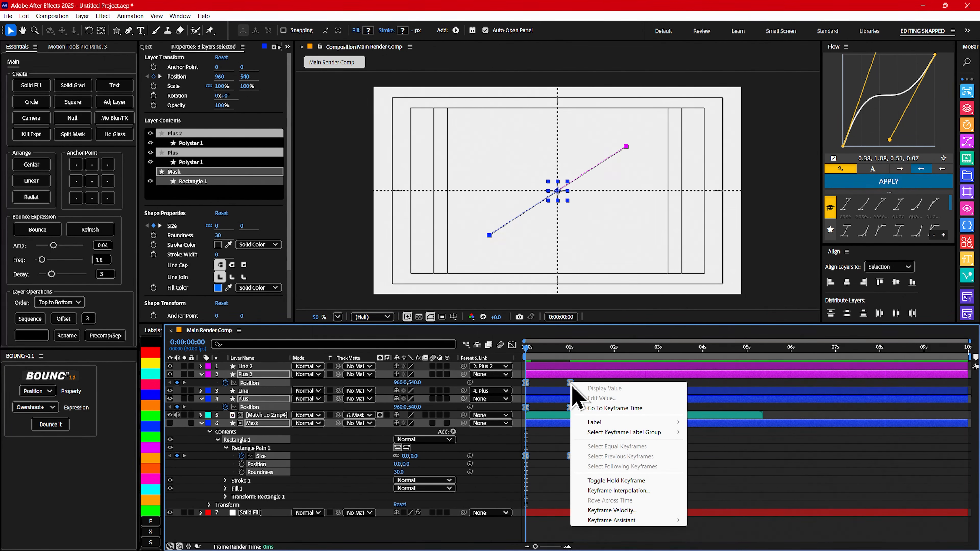
{"action": "mouse_move", "coordinate": [617, 521]}
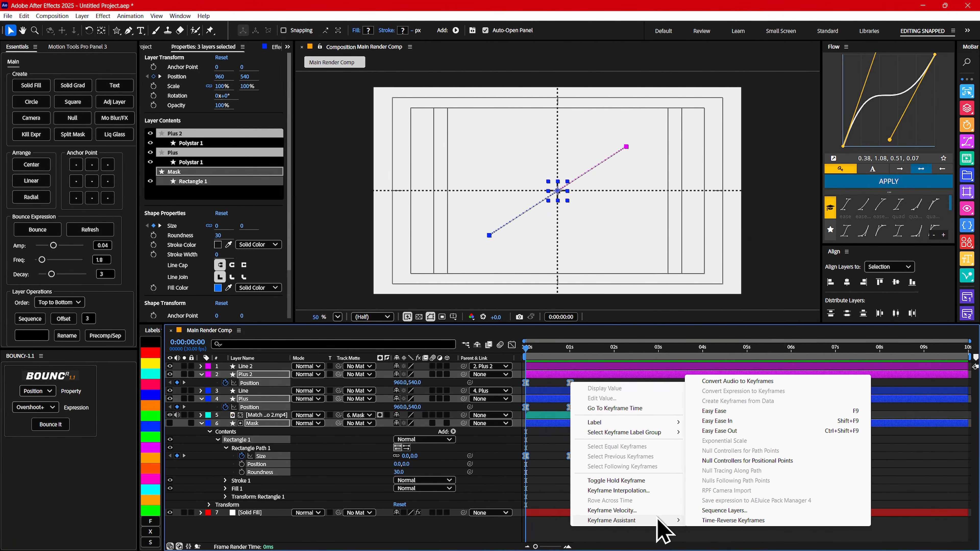
{"action": "left_click", "coordinate": [714, 411]}
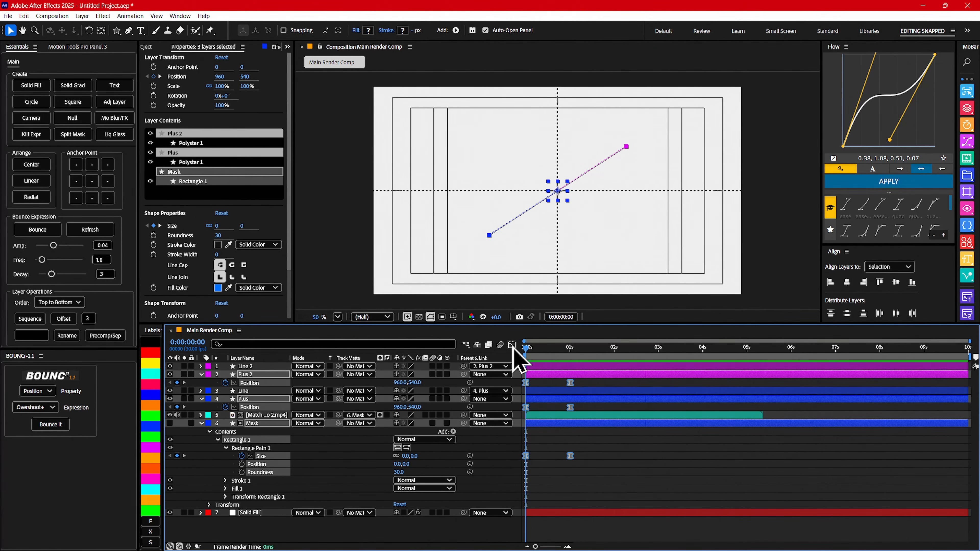
- Reshape the selected keyframes' speed curves in the Graph Editor so the motion starts fast and slows gradually towards 1 second
{"action": "left_click", "coordinate": [512, 345]}
{"action": "right_click", "coordinate": [623, 394]}
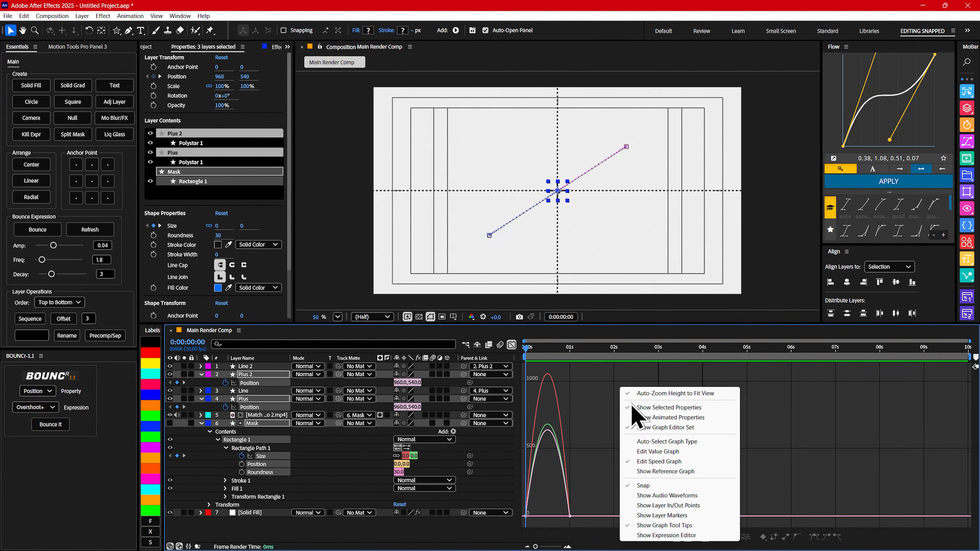
{"action": "left_click", "coordinate": [657, 451]}
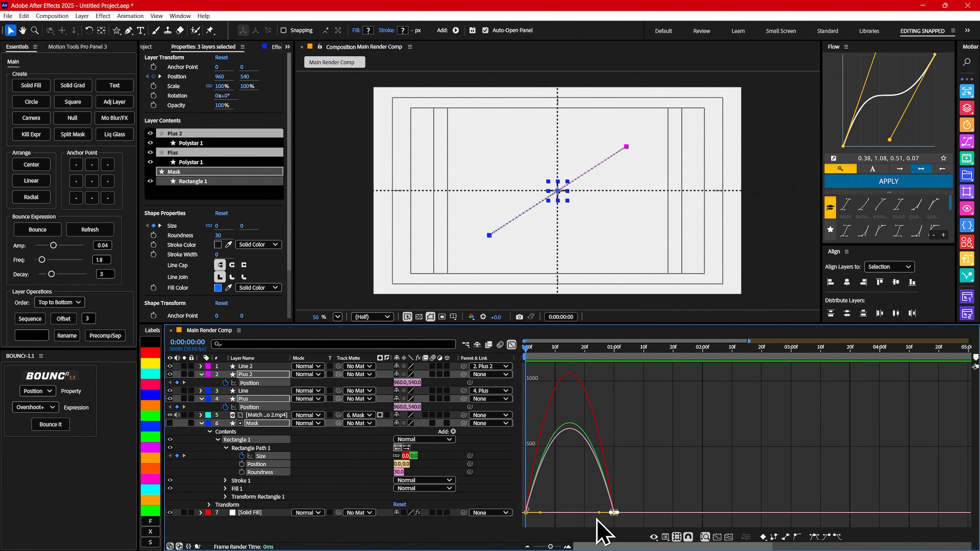
{"action": "left_click_drag", "start_coordinate": [599, 514], "coordinate": [527, 513]}
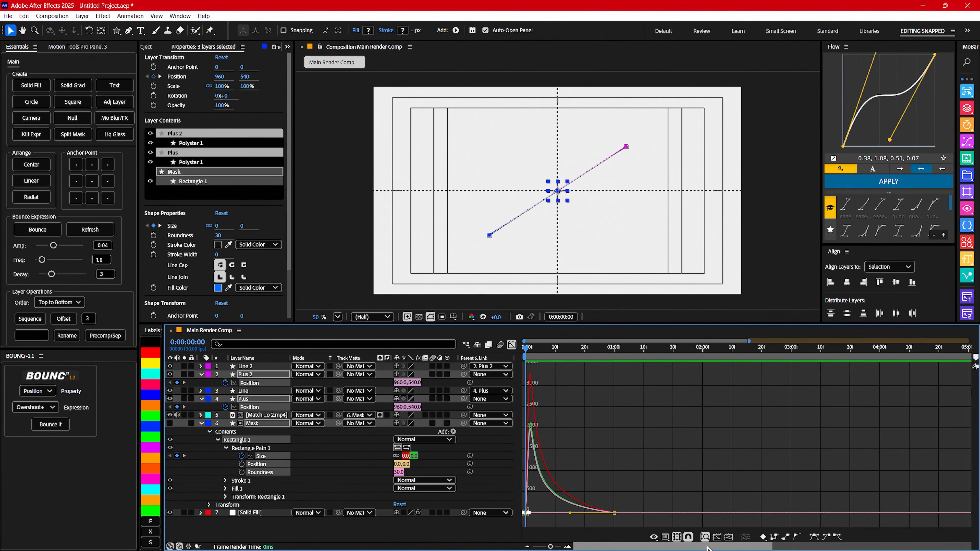
{"action": "left_click", "coordinate": [513, 345]}
- Preview the opening animation of the plus signs and mask, and scrub through the frames after 1 second
{"action": "left_click", "coordinate": [256, 374]}
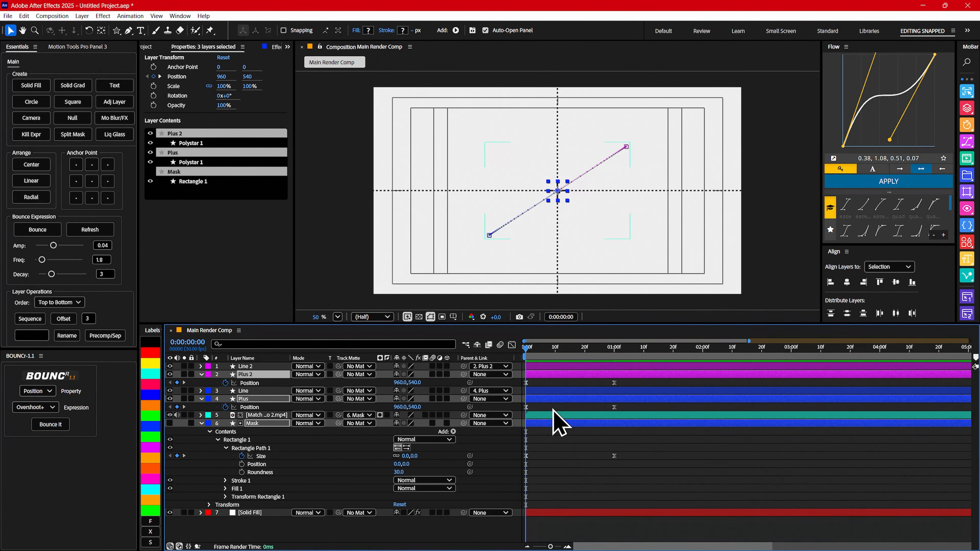
{"action": "key", "text": "space"}
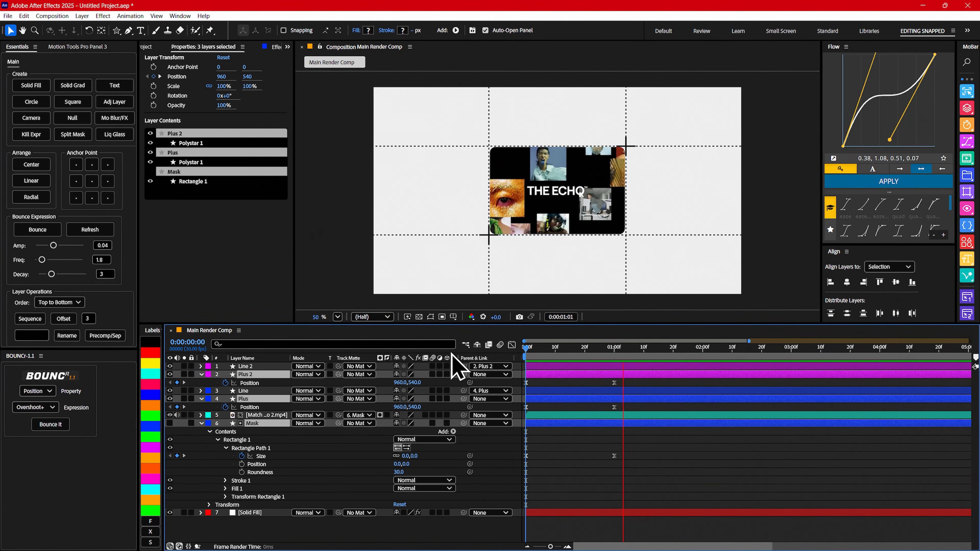
{"action": "left_click_drag", "start_coordinate": [579, 347], "coordinate": [680, 349]}
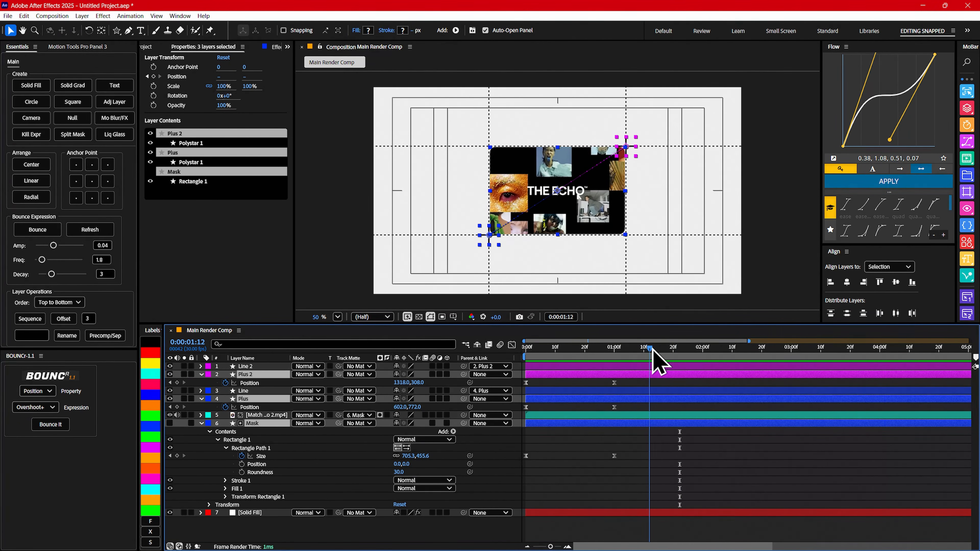
{"action": "left_click", "coordinate": [668, 350]}
{"action": "left_click_drag", "start_coordinate": [668, 349], "coordinate": [671, 348]}
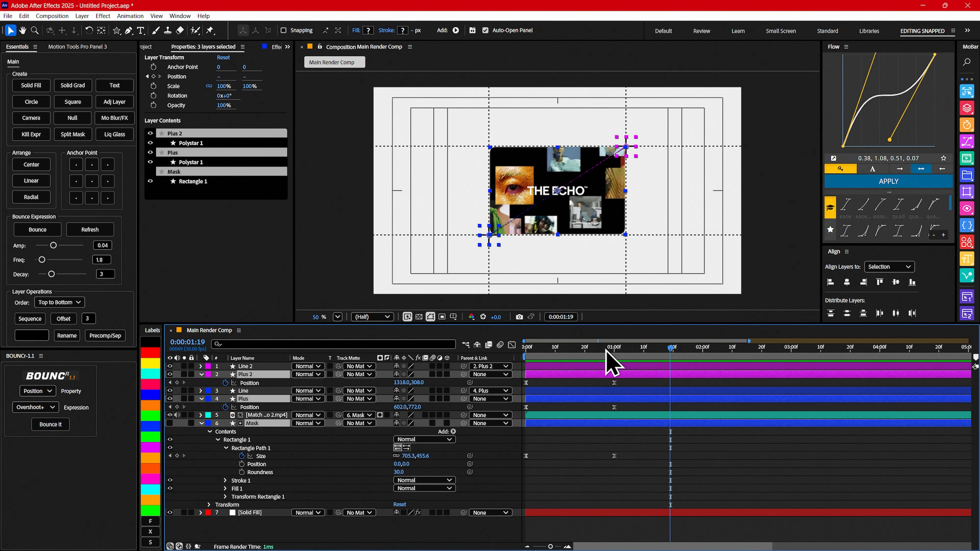
- Collapse the layers, show only the Mask layer's keyframed Size and add a Size keyframe at 2:00
{"action": "key", "text": "u"}
{"action": "left_click", "coordinate": [273, 440]}
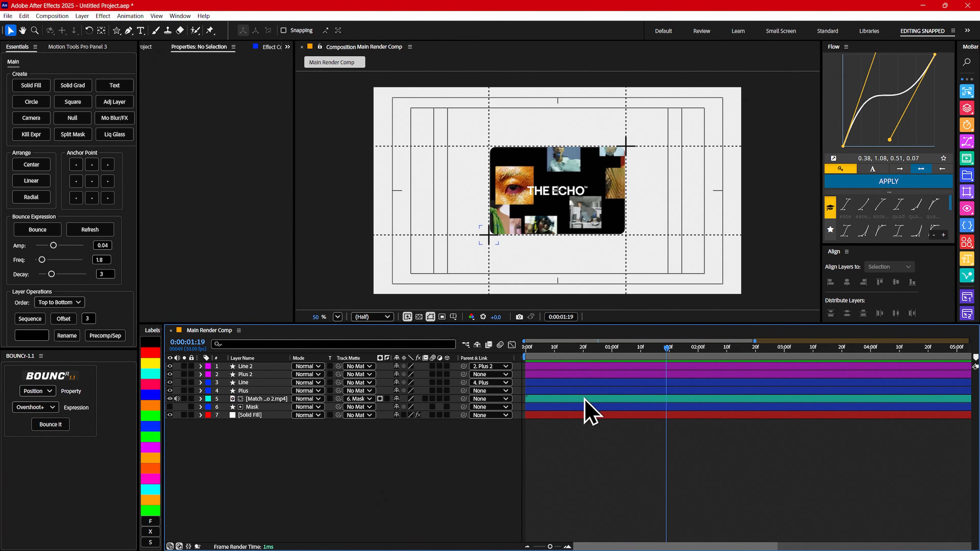
{"action": "left_click", "coordinate": [266, 407]}
{"action": "key", "text": "u"}
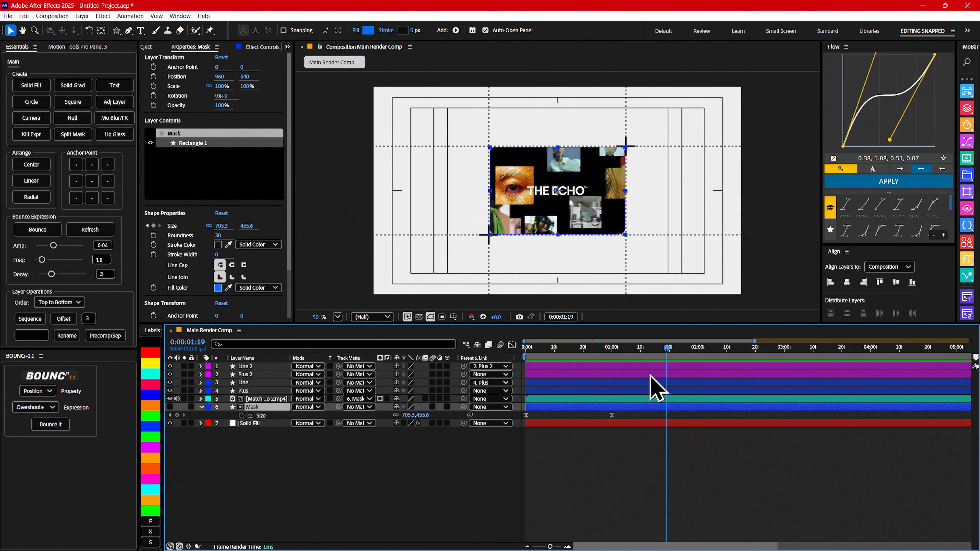
{"action": "left_click_drag", "start_coordinate": [668, 356], "coordinate": [700, 355]}
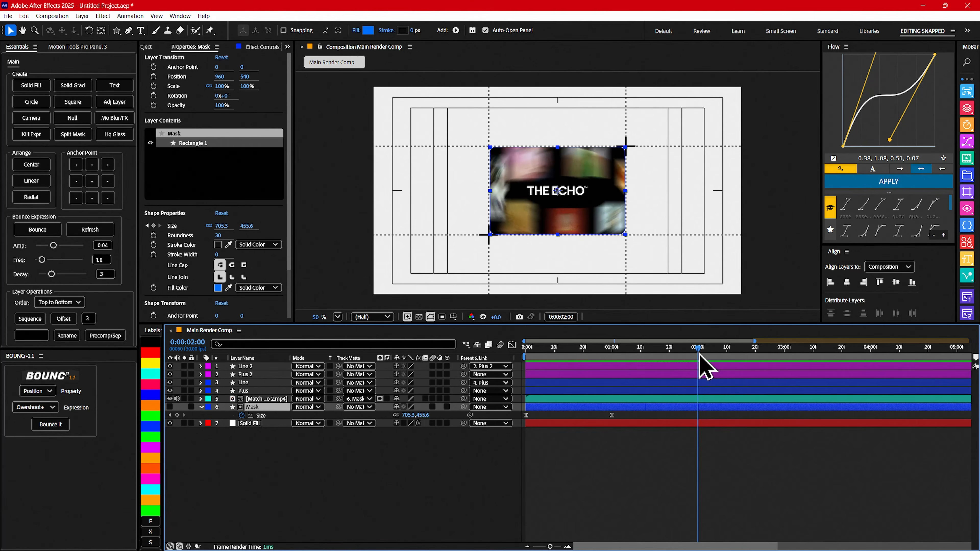
{"action": "left_click", "coordinate": [177, 415]}
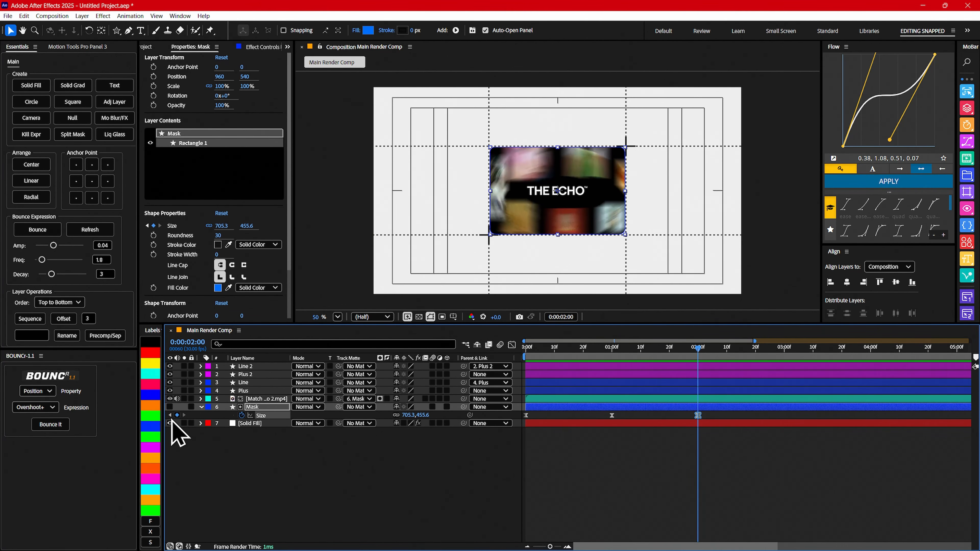
- At 2:20, unlink the Mask's Size proportions, set Size to 715.3, 279.6 and center the layer in the composition
{"action": "left_click", "coordinate": [725, 349]}
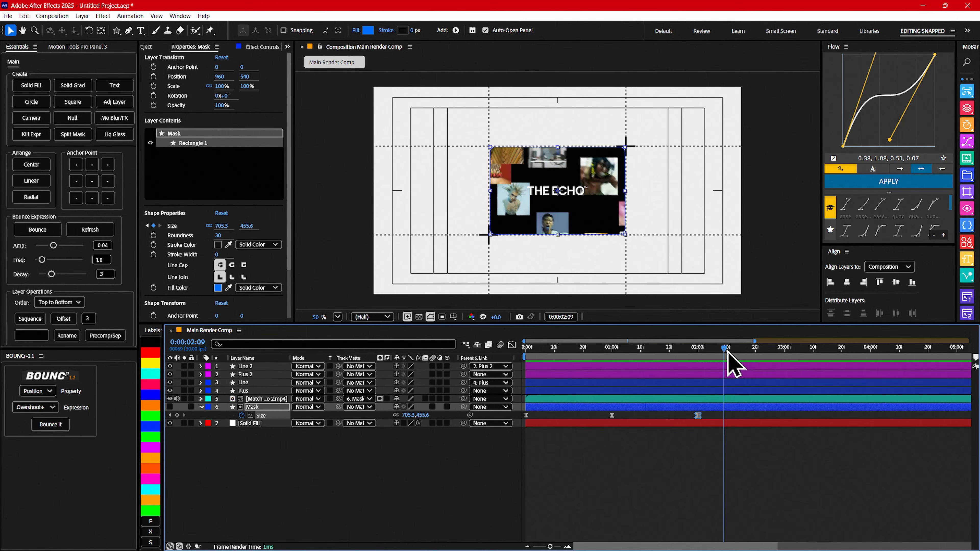
{"action": "left_click_drag", "start_coordinate": [727, 350], "coordinate": [757, 352]}
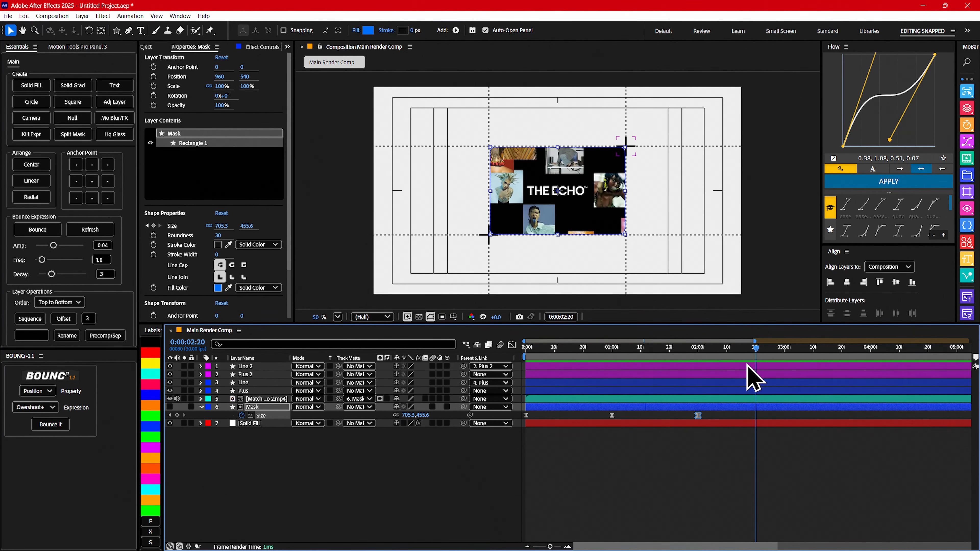
{"action": "left_click", "coordinate": [396, 415]}
{"action": "mouse_move", "coordinate": [420, 416]}
{"action": "left_mouse_down"}
{"action": "mouse_move", "coordinate": [376, 418]}
{"action": "mouse_move", "coordinate": [402, 419]}
{"action": "left_mouse_up"}
{"action": "left_click", "coordinate": [898, 284]}
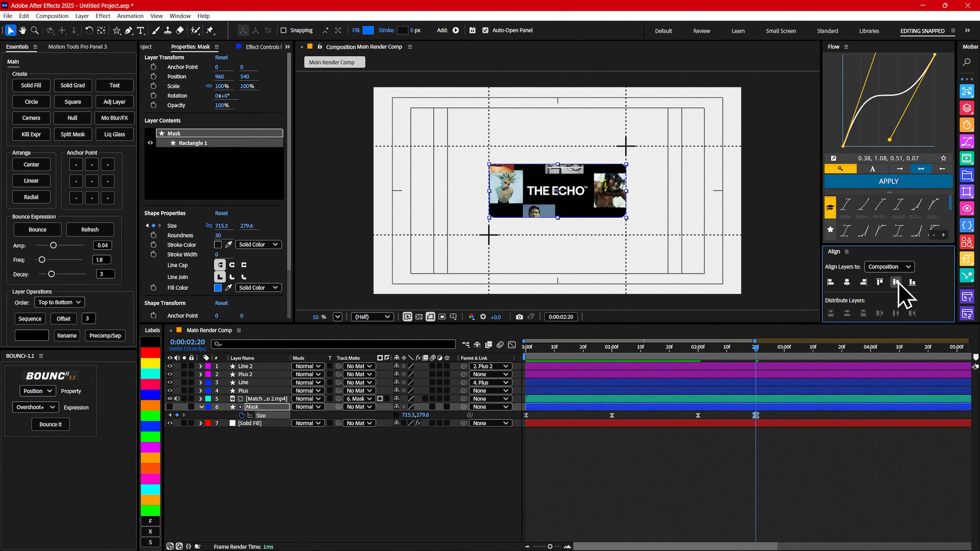
{"action": "left_click", "coordinate": [848, 285]}
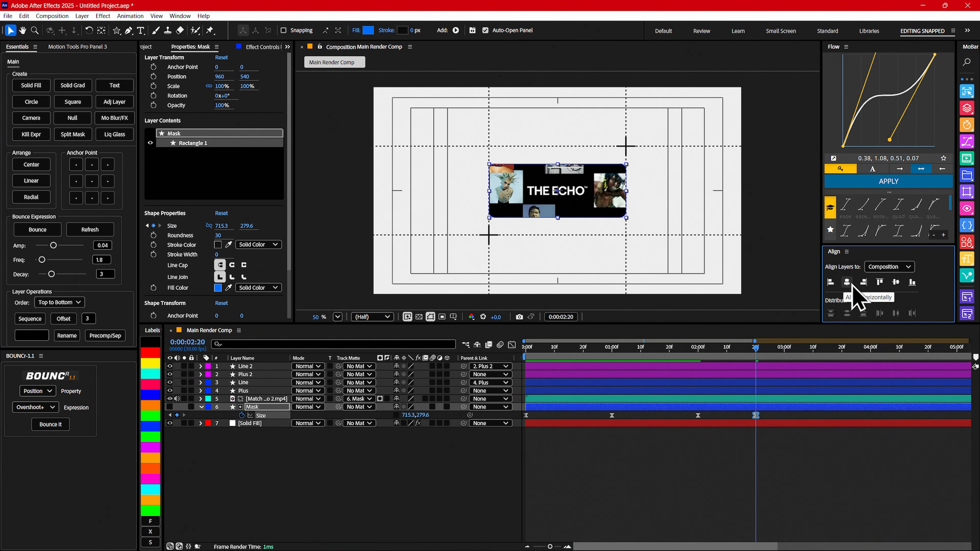
{"action": "left_click_drag", "start_coordinate": [703, 350], "coordinate": [756, 353]}
- Trim the end of the Match Cut video layer to 2:00
{"action": "left_click", "coordinate": [263, 399]}
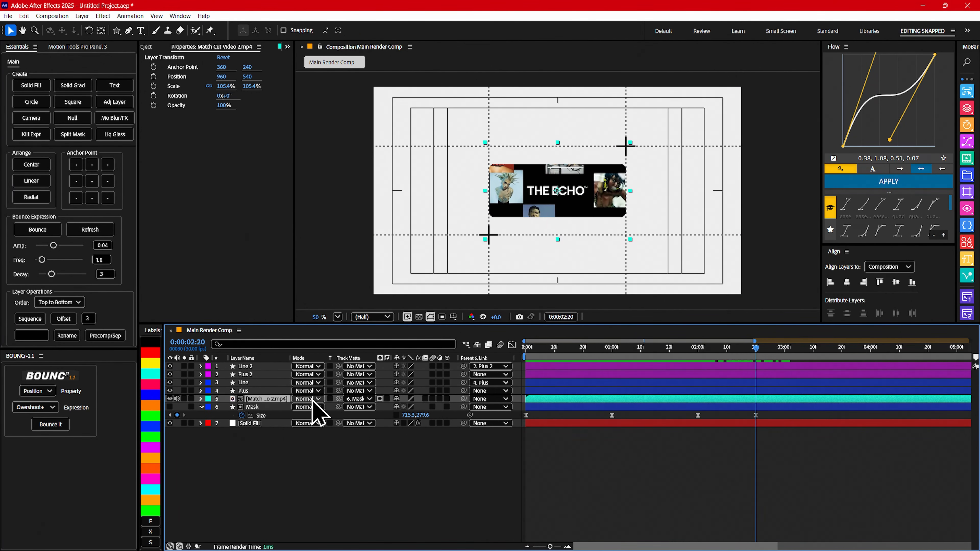
{"action": "left_click", "coordinate": [699, 350]}
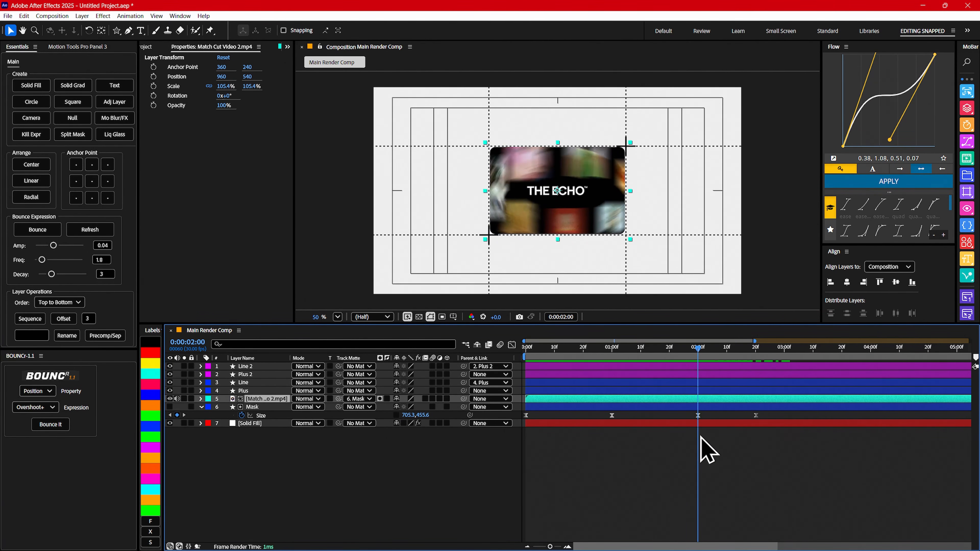
{"action": "key", "text": "alt+]"}
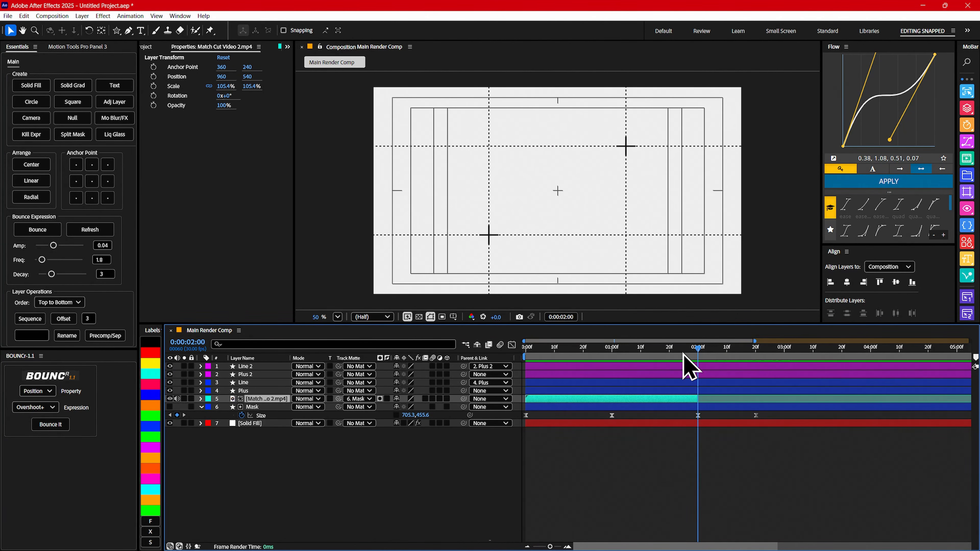
{"action": "left_click", "coordinate": [692, 353]}
{"action": "left_click_drag", "start_coordinate": [693, 358], "coordinate": [752, 356]}
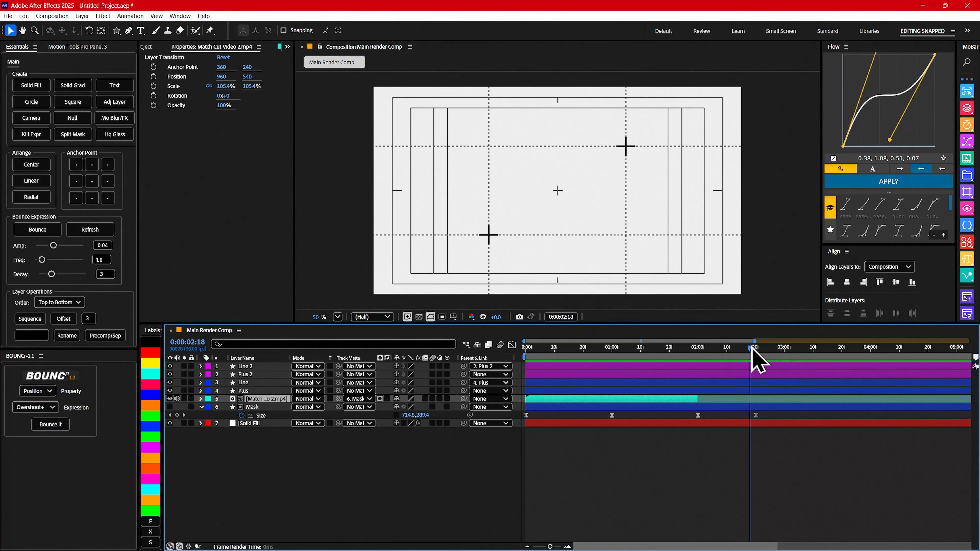
- Make the Mask layer visible and add a text layer reading DESIGN over the blue rectangle
{"action": "left_click", "coordinate": [170, 407]}
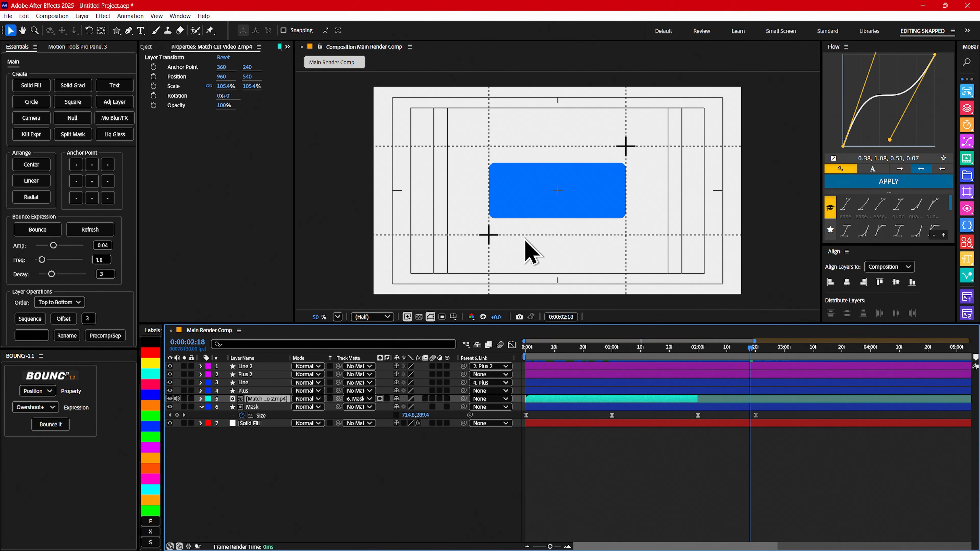
{"action": "left_click", "coordinate": [474, 472]}
{"action": "left_click_drag", "start_coordinate": [140, 30], "coordinate": [203, 34]}
{"action": "left_click", "coordinate": [512, 193]}
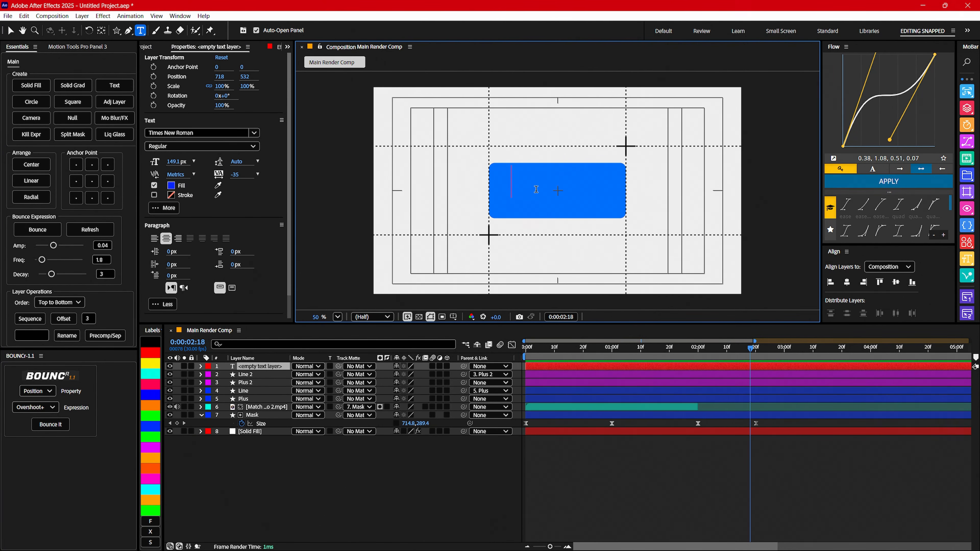
{"action": "type", "text": "DESIGN"}
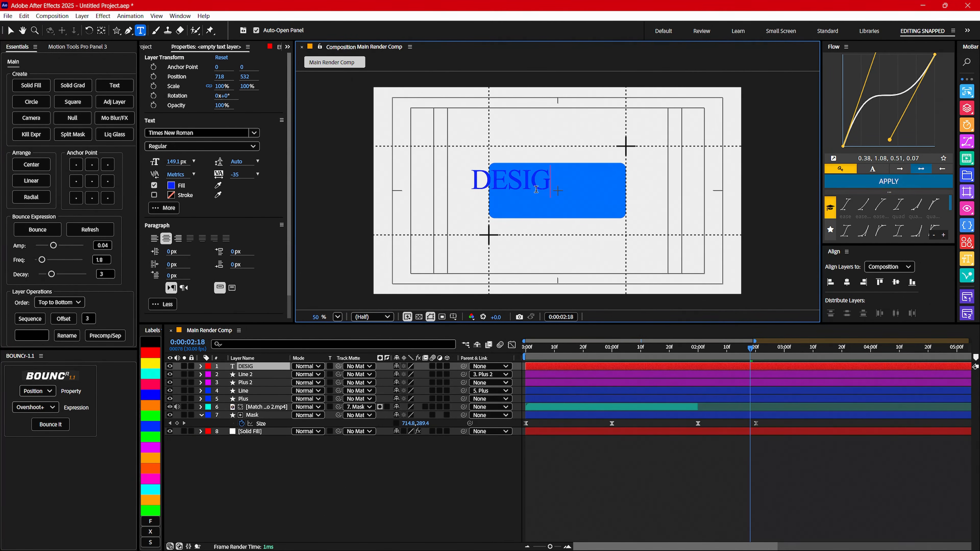
- Set the DESIGN text's font to Bebas Neue and its size to 229.1 px
{"action": "key", "text": "ctrl+a"}
{"action": "left_click", "coordinate": [198, 133]}
{"action": "type", "text": "SF"}
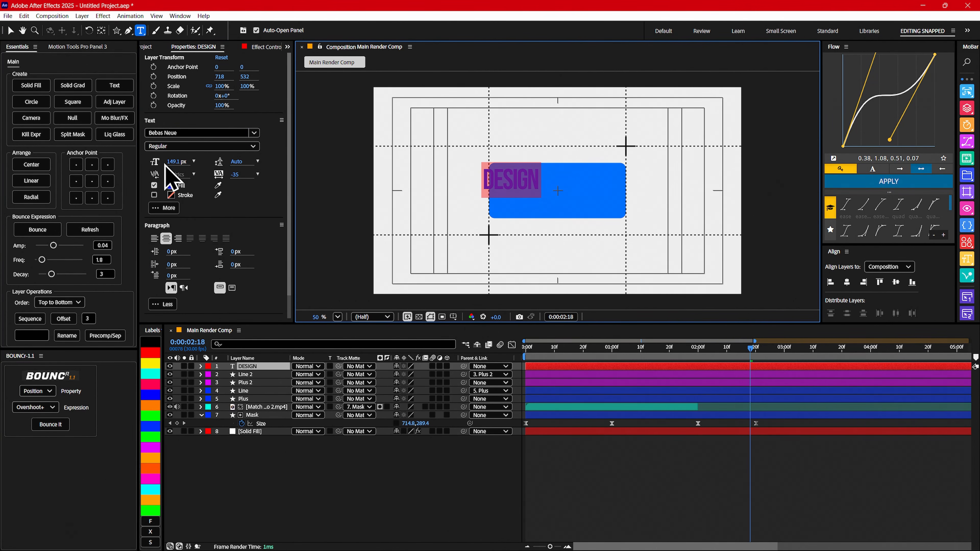
{"action": "mouse_move", "coordinate": [172, 169]}
{"action": "left_mouse_down"}
{"action": "mouse_move", "coordinate": [228, 168]}
{"action": "mouse_move", "coordinate": [176, 162]}
{"action": "left_mouse_up"}
- Center the DESIGN text in the composition, enlarge it to 346.1 px and recenter it vertically
{"action": "left_click", "coordinate": [847, 282]}
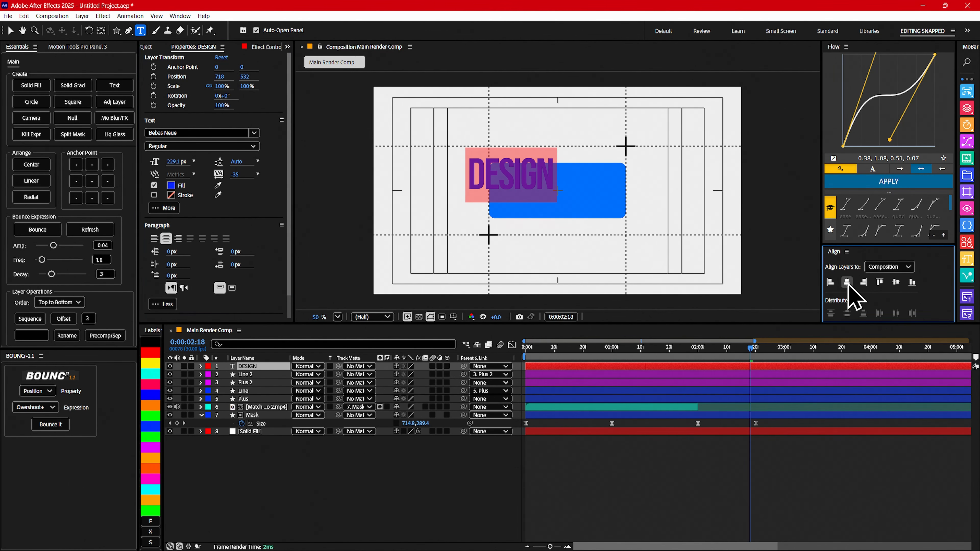
{"action": "key", "text": "Caps_Lock"}
{"action": "key", "text": "Caps_Lock"}
{"action": "left_click", "coordinate": [896, 283]}
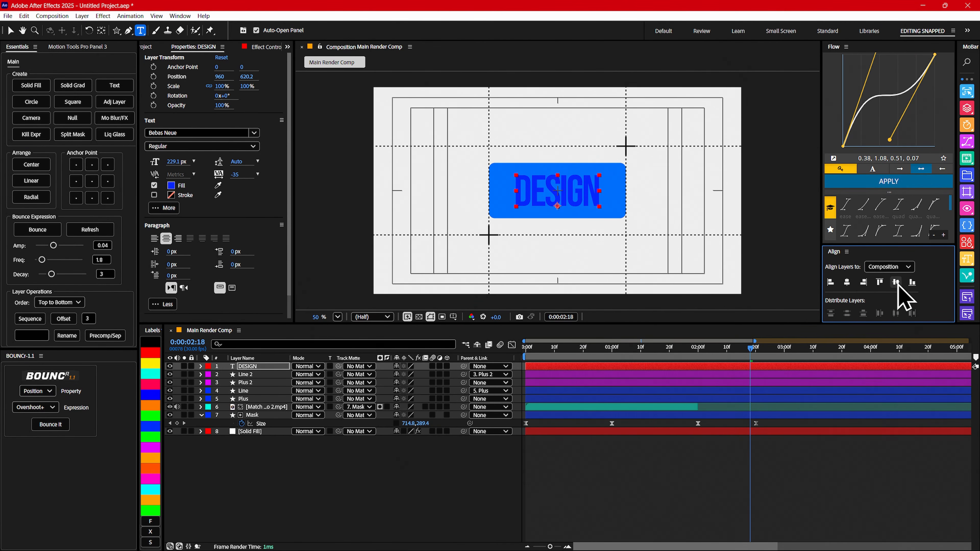
{"action": "left_click_drag", "start_coordinate": [177, 163], "coordinate": [223, 163]}
{"action": "left_click", "coordinate": [896, 283]}
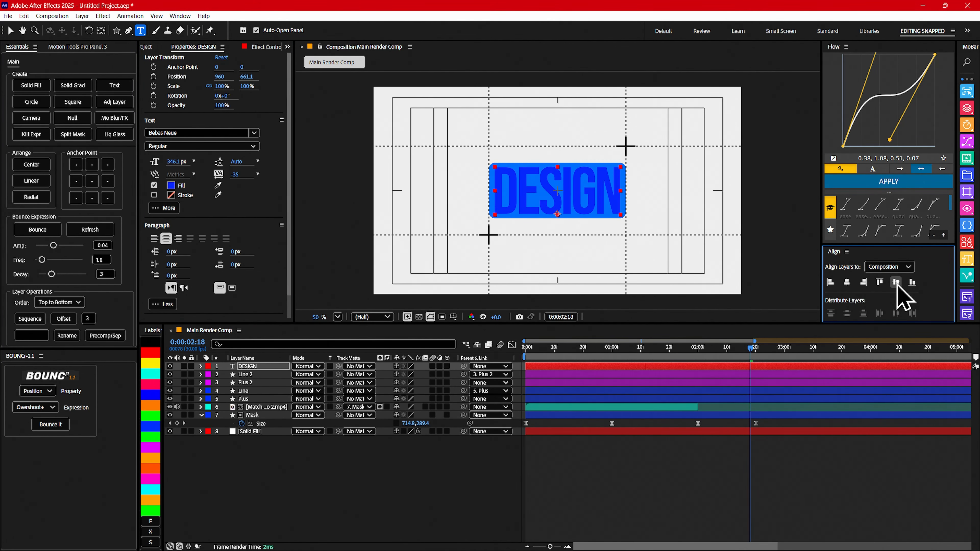
- Change the DESIGN text's fill to white and set its size to 320 px
{"action": "left_click", "coordinate": [170, 186]}
{"action": "left_click", "coordinate": [585, 223]}
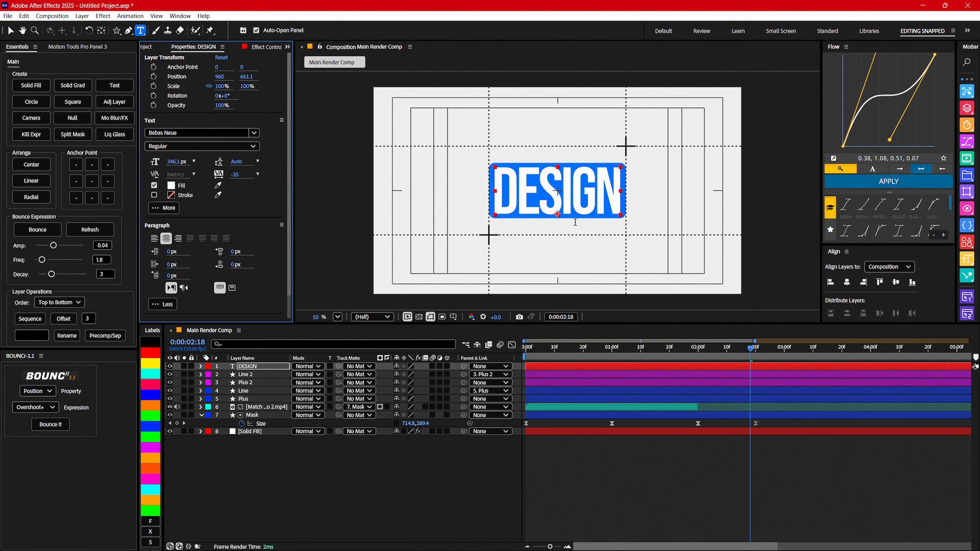
{"action": "left_click_drag", "start_coordinate": [178, 162], "coordinate": [162, 163]}
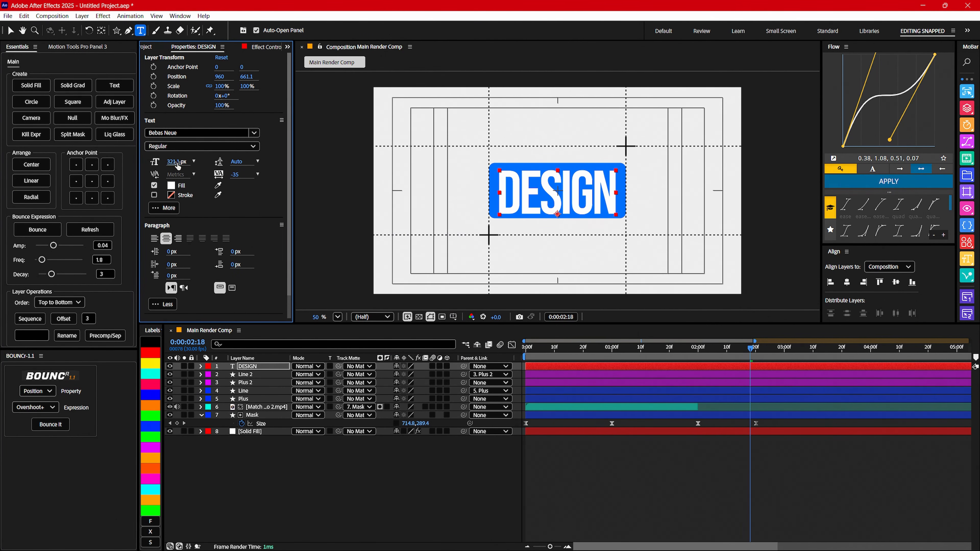
{"action": "type", "text": "320"}
{"action": "key", "text": "Return"}
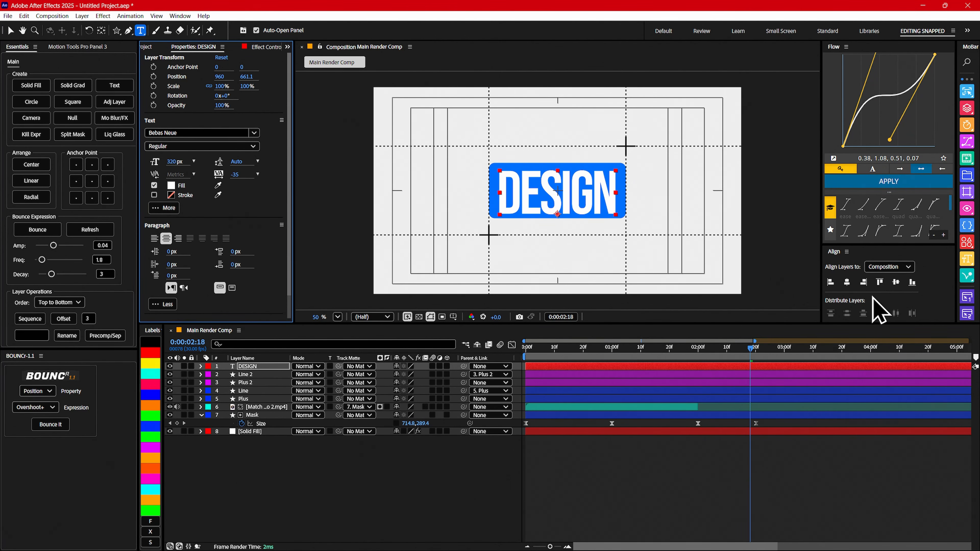
- Center the DESIGN text in the composition horizontally and vertically, and move its anchor point to its middle
{"action": "left_click", "coordinate": [848, 282]}
{"action": "left_click", "coordinate": [897, 283]}
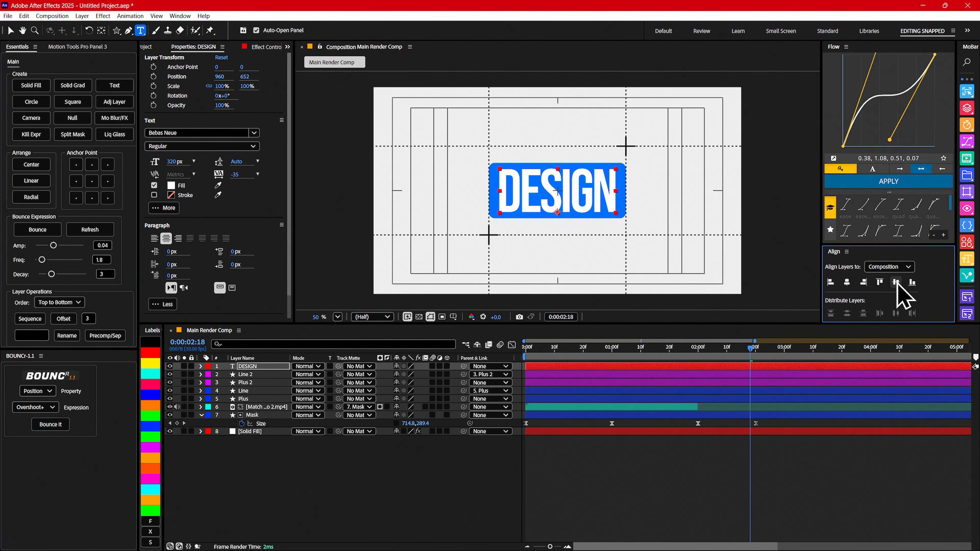
{"action": "left_click", "coordinate": [92, 181]}
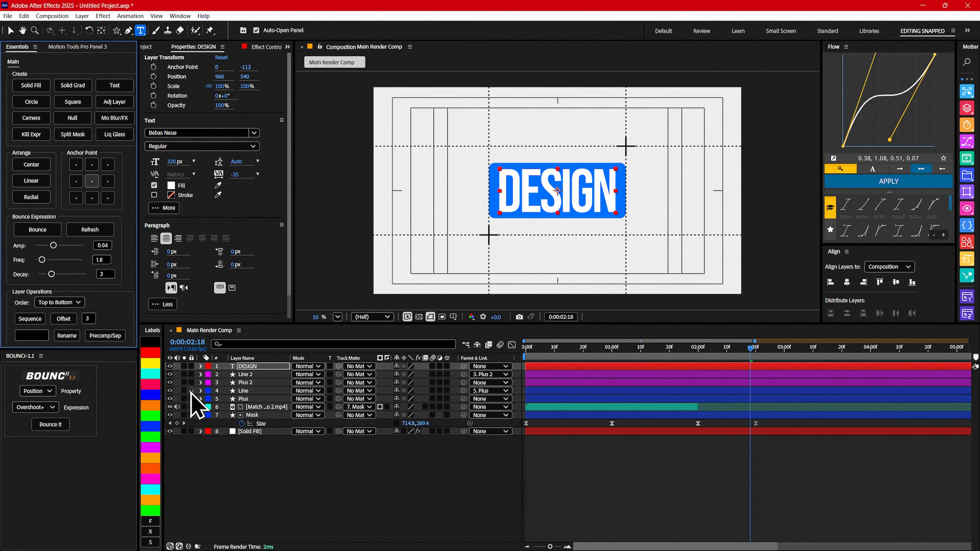
- Hide the Mask layer and move the DESIGN layer directly above the Match Cut video layer
{"action": "left_click", "coordinate": [170, 416]}
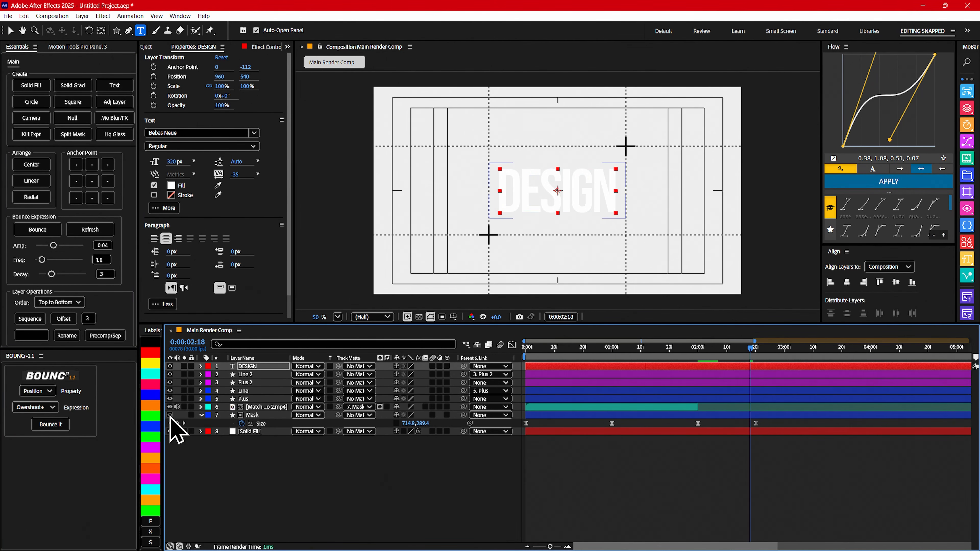
{"action": "left_click", "coordinate": [257, 410]}
{"action": "left_click", "coordinate": [248, 366]}
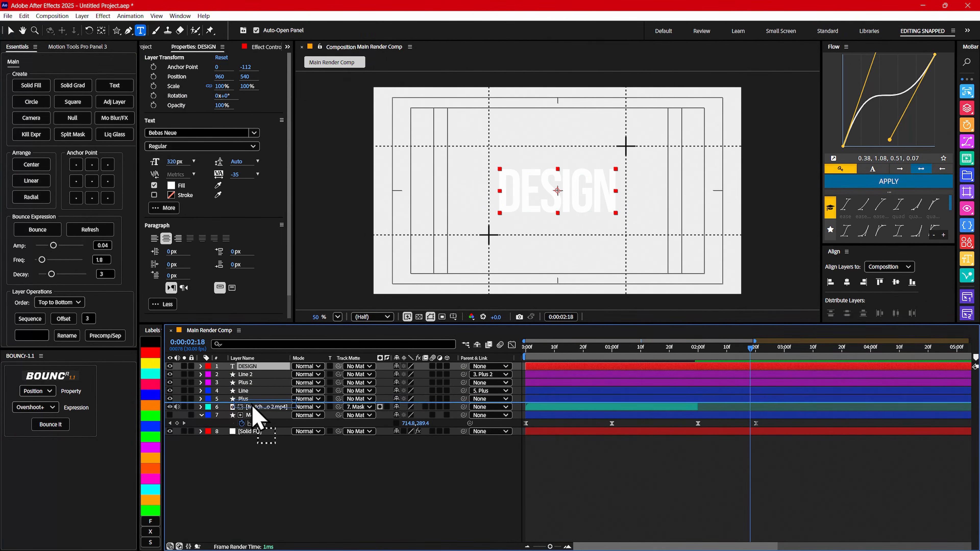
{"action": "left_click_drag", "start_coordinate": [248, 405], "coordinate": [249, 404]}
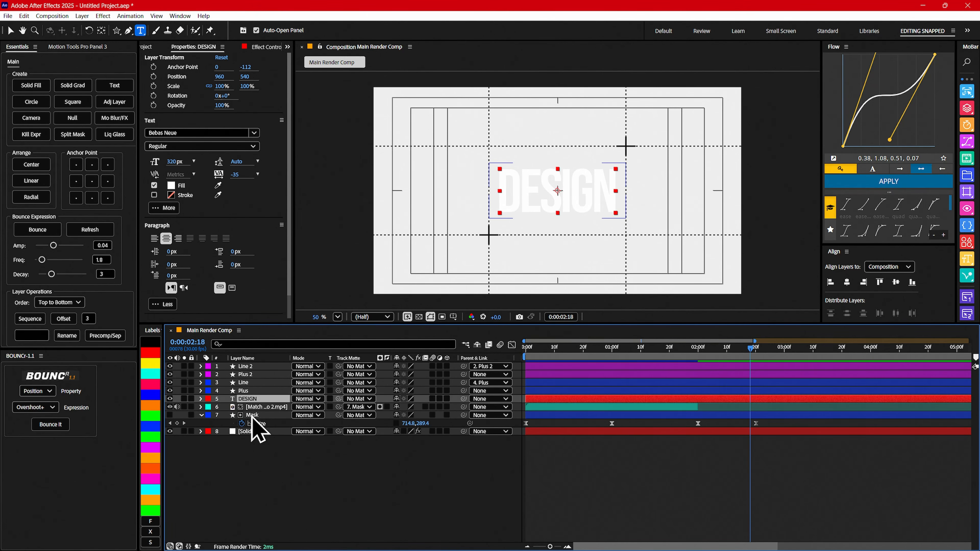
- Change the DESIGN text's fill color to a vivid blue
{"action": "left_click", "coordinate": [171, 186]}
{"action": "left_click", "coordinate": [386, 317]}
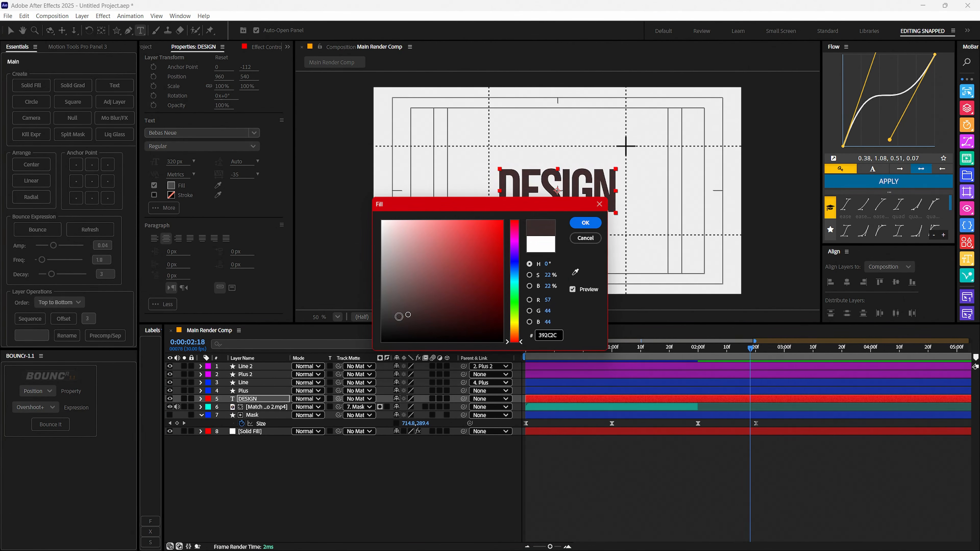
{"action": "left_click_drag", "start_coordinate": [386, 317], "coordinate": [361, 330]}
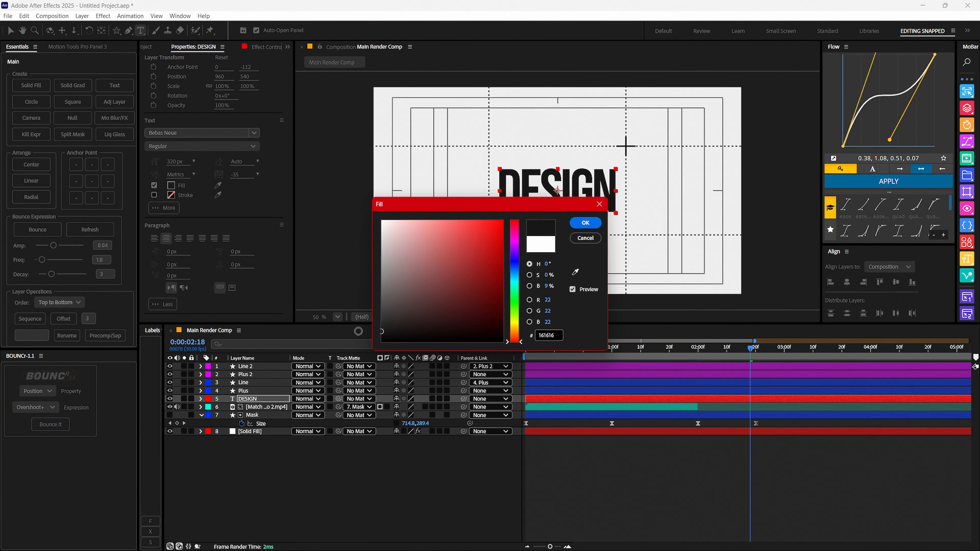
{"action": "left_click", "coordinate": [517, 271]}
{"action": "mouse_move", "coordinate": [485, 261]}
{"action": "left_mouse_down"}
{"action": "mouse_move", "coordinate": [499, 228]}
{"action": "mouse_move", "coordinate": [492, 216]}
{"action": "left_mouse_up"}
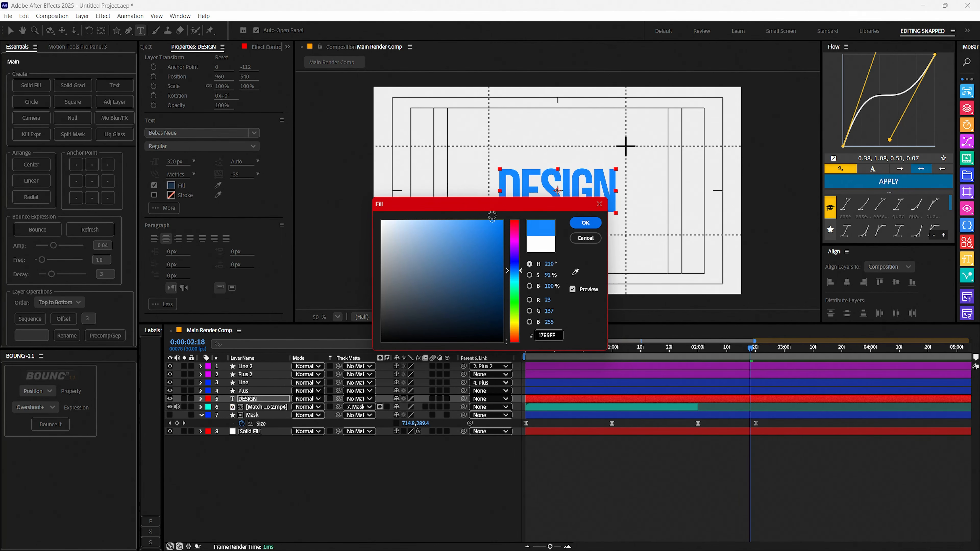
{"action": "left_click", "coordinate": [516, 262]}
{"action": "left_click", "coordinate": [582, 223]}
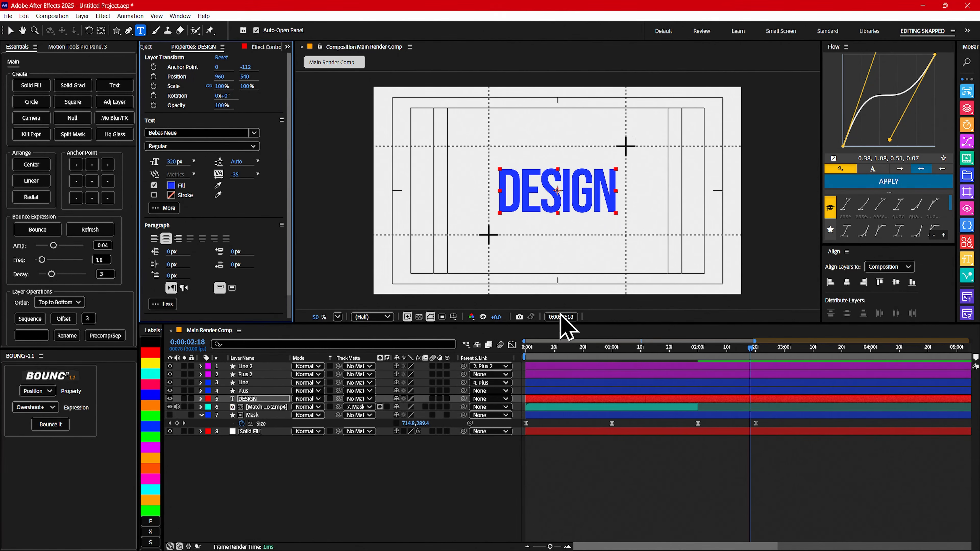
- Go just past 2:00 and assign the Mask layer as the DESIGN layer's track matte
{"action": "left_click", "coordinate": [698, 348]}
{"action": "key", "text": "Page_Down"}
{"action": "key", "text": "Page_Down"}
{"action": "key", "text": "Page_Down"}
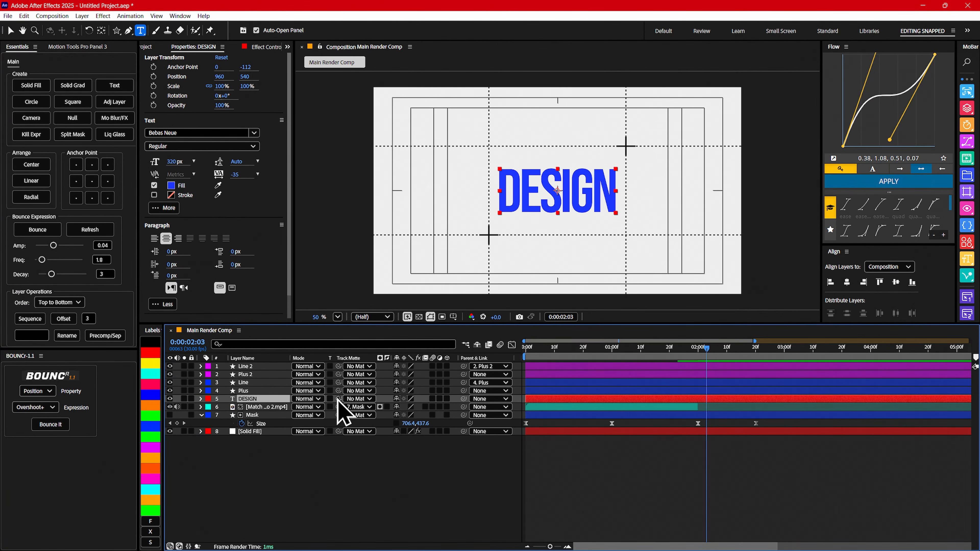
{"action": "left_click_drag", "start_coordinate": [339, 400], "coordinate": [258, 432]}
- At 2:00, show the Position of the Plus and Plus 2 layers and add a Position keyframe to both
{"action": "left_click", "coordinate": [701, 353]}
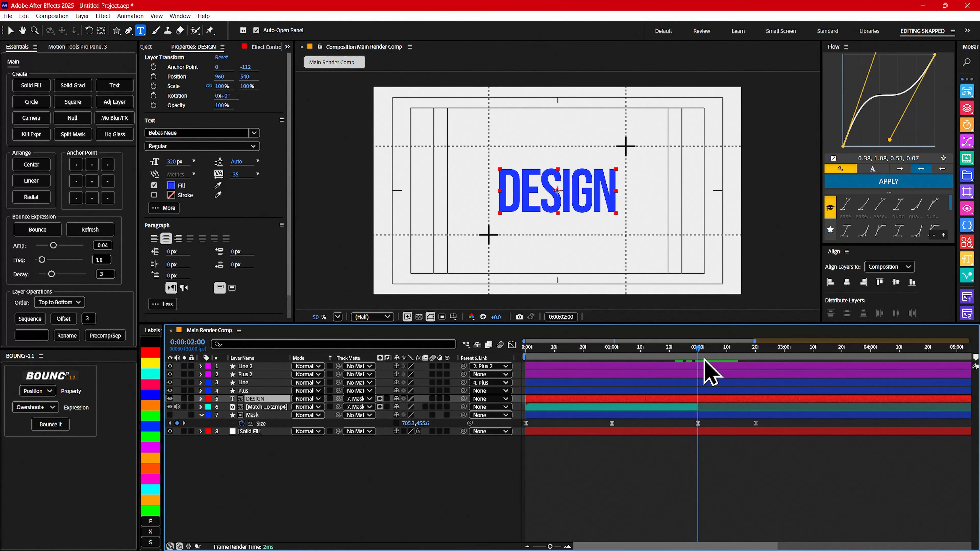
{"action": "left_click", "coordinate": [262, 416]}
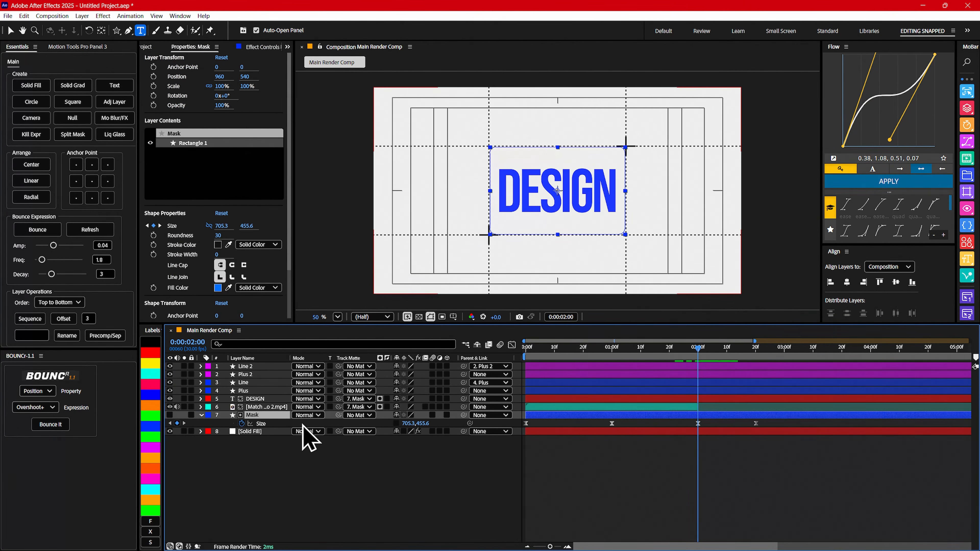
{"action": "left_click", "coordinate": [247, 392]}
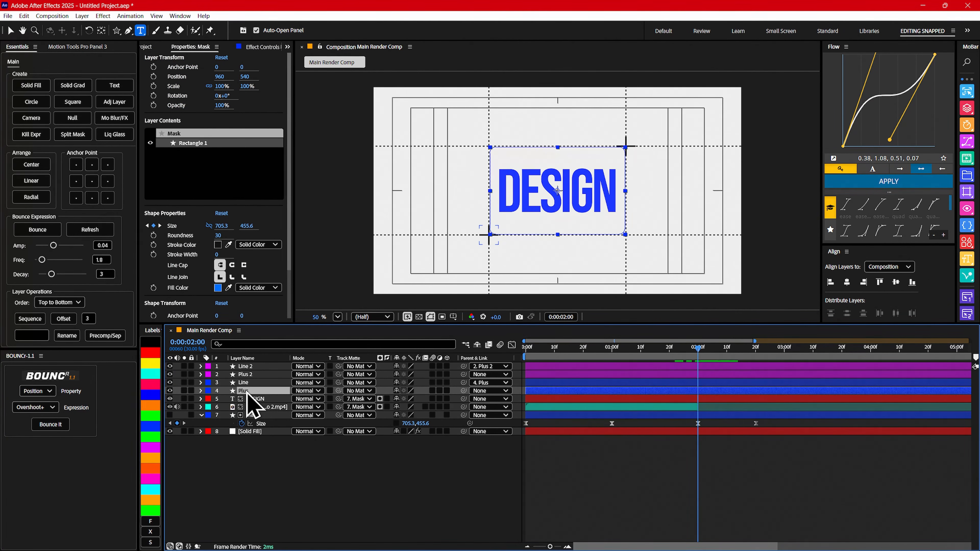
{"action": "left_click", "coordinate": [246, 374], "text": "ctrl"}
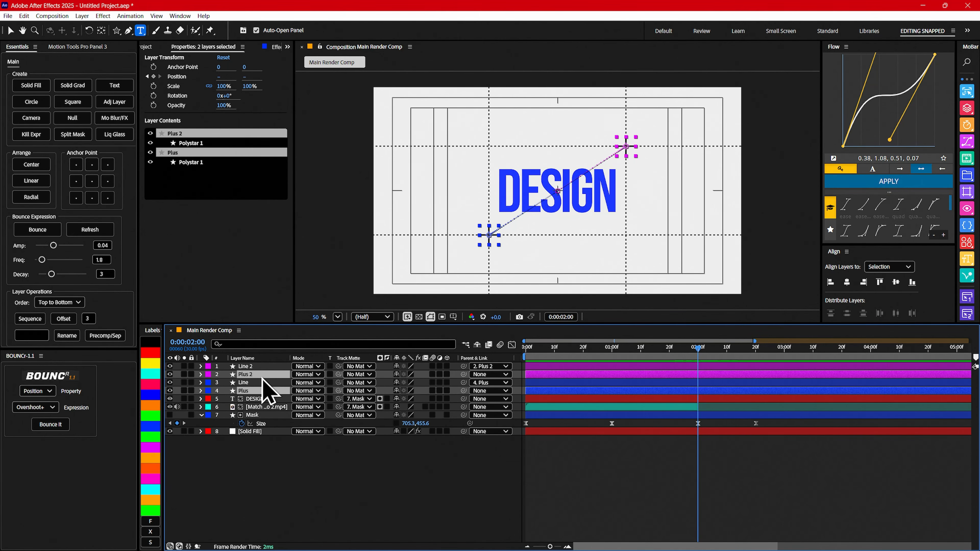
{"action": "key", "text": "p"}
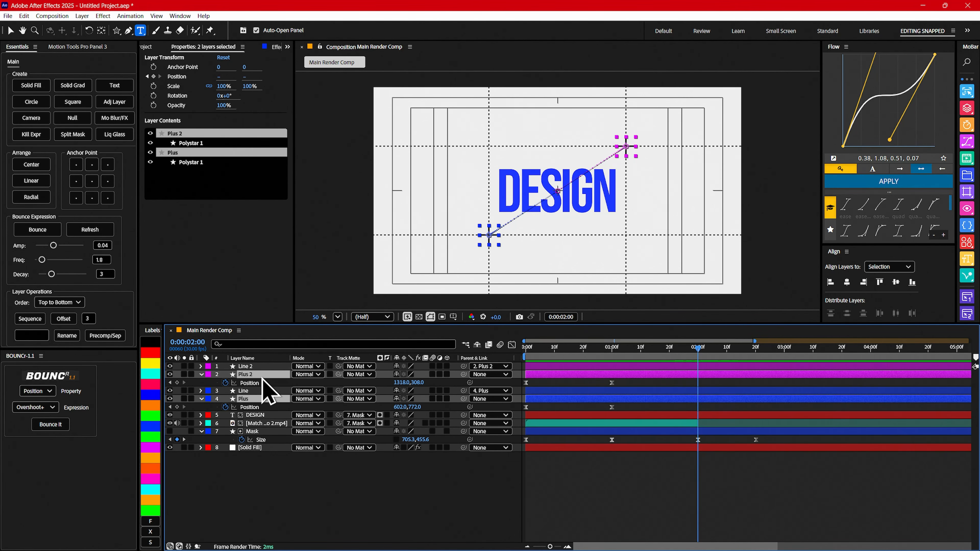
{"action": "left_click", "coordinate": [177, 383]}
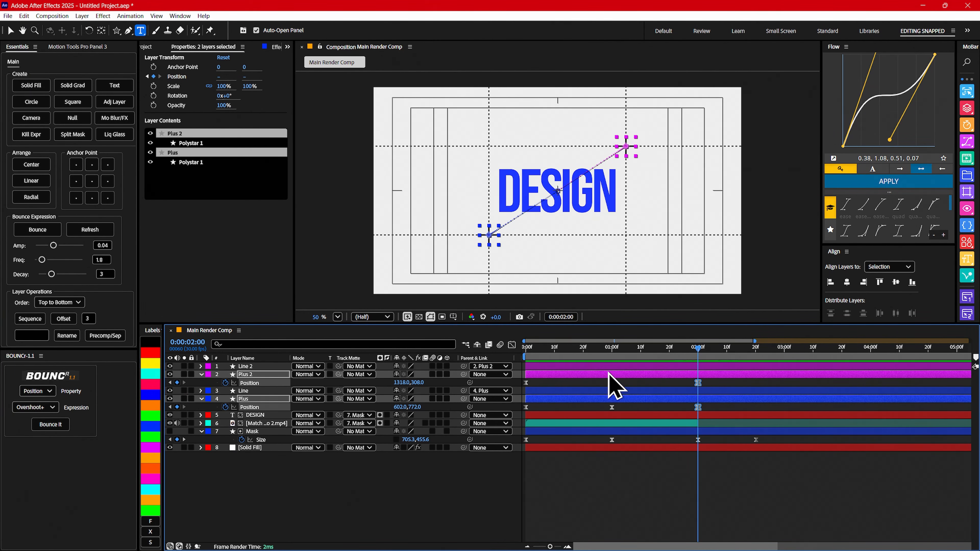
- At 2:20, move Plus 2 to the upper-right corner of the DESIGN text, at Position 1269, 423
{"action": "left_click_drag", "start_coordinate": [699, 357], "coordinate": [758, 356]}
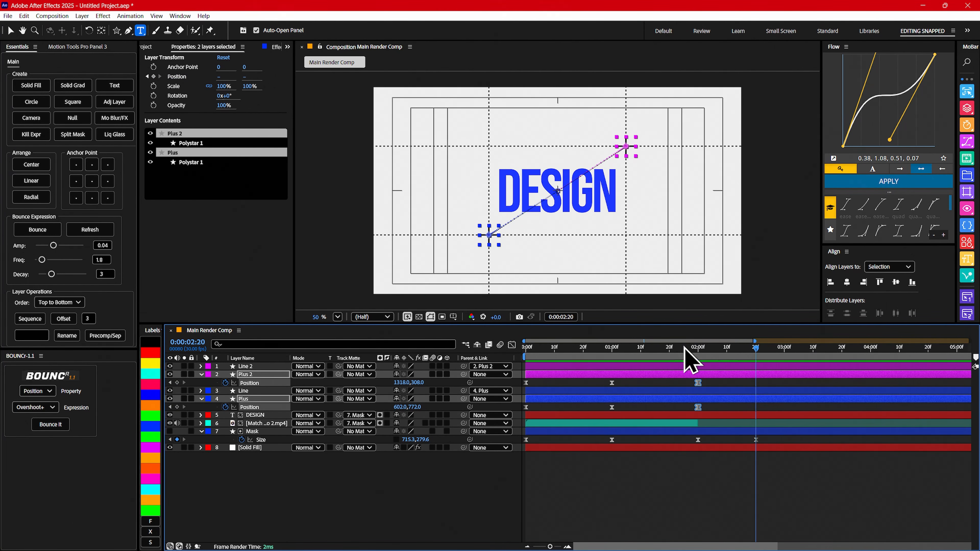
{"action": "left_click", "coordinate": [265, 399]}
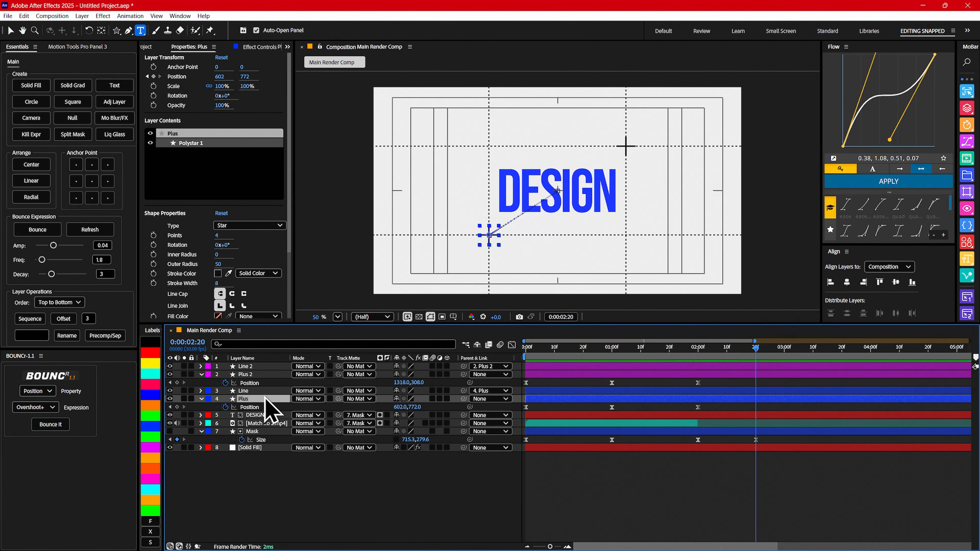
{"action": "key", "text": "v"}
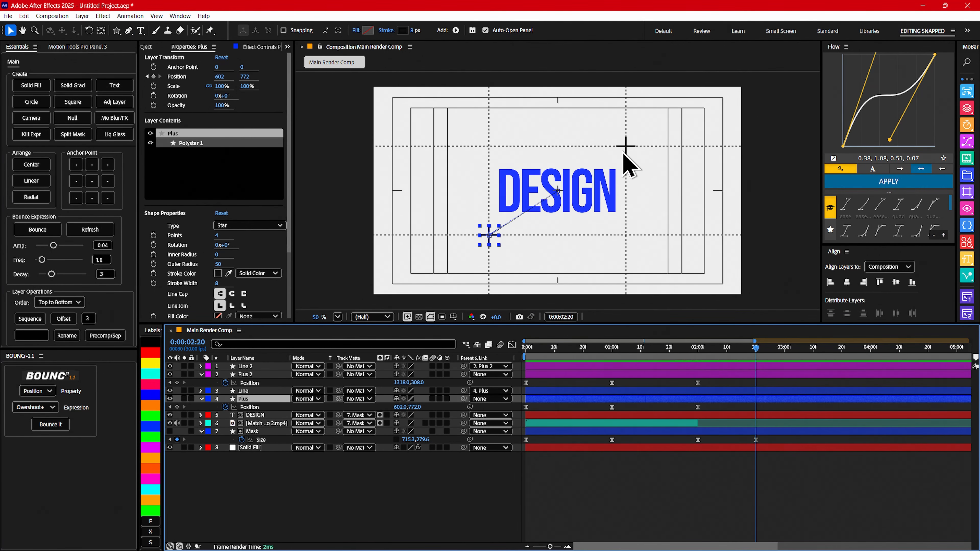
{"action": "left_click_drag", "start_coordinate": [625, 154], "coordinate": [614, 175]}
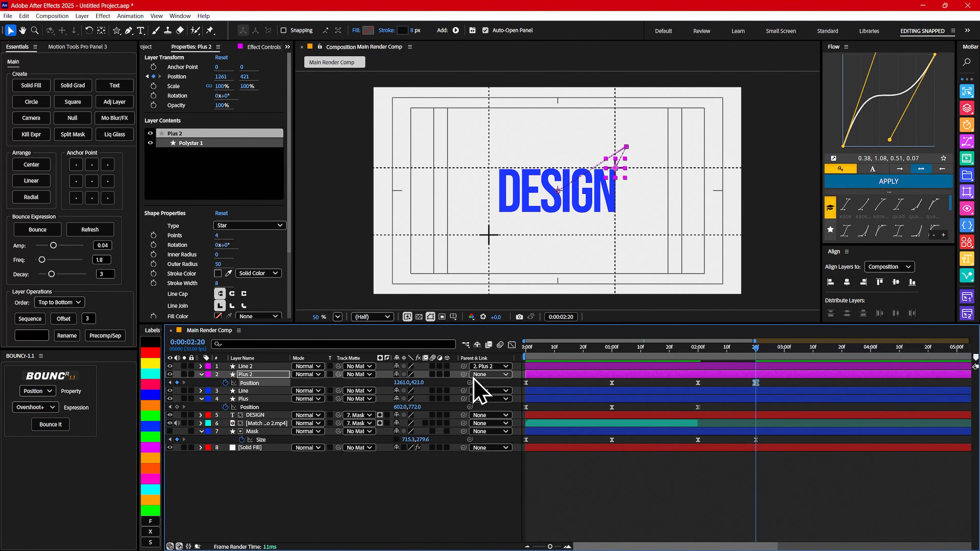
- At 2:20, move Plus to the lower-left corner of the DESIGN text, at Position 650, 658
{"action": "left_click", "coordinate": [269, 400]}
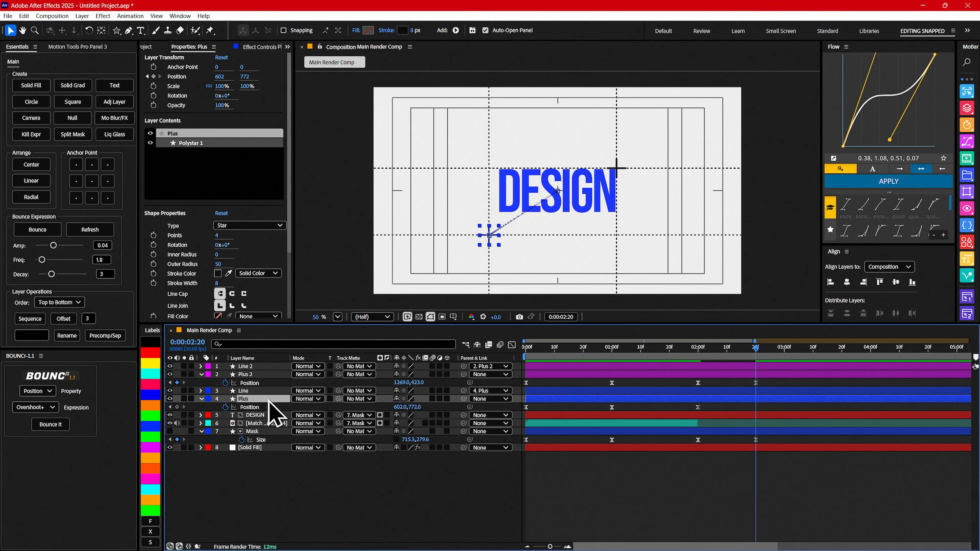
{"action": "key", "text": "shift+Up"}
{"action": "key", "text": "shift+Up"}
{"action": "key", "text": "shift+Up"}
{"action": "key", "text": "shift+Up"}
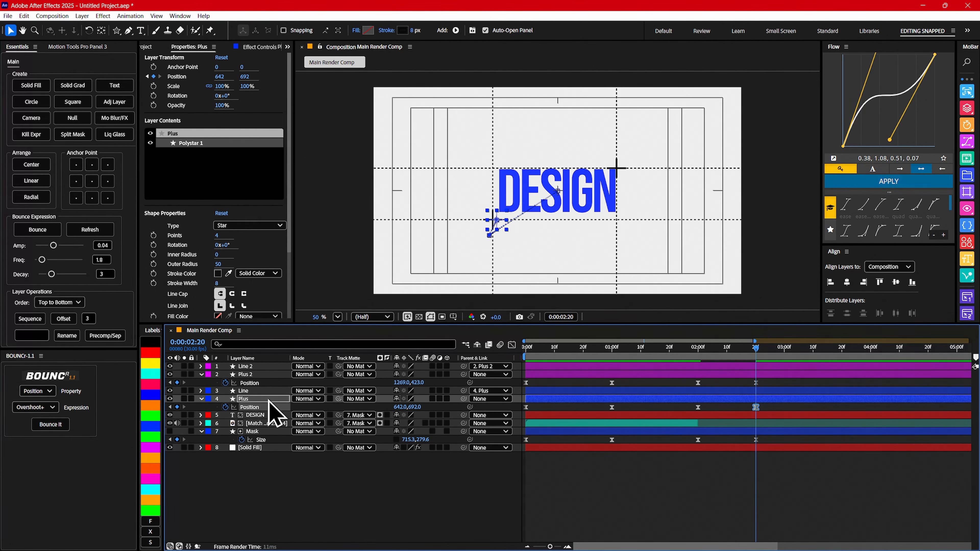
{"action": "key", "text": "shift+Up"}
{"action": "key", "text": "shift+Up"}
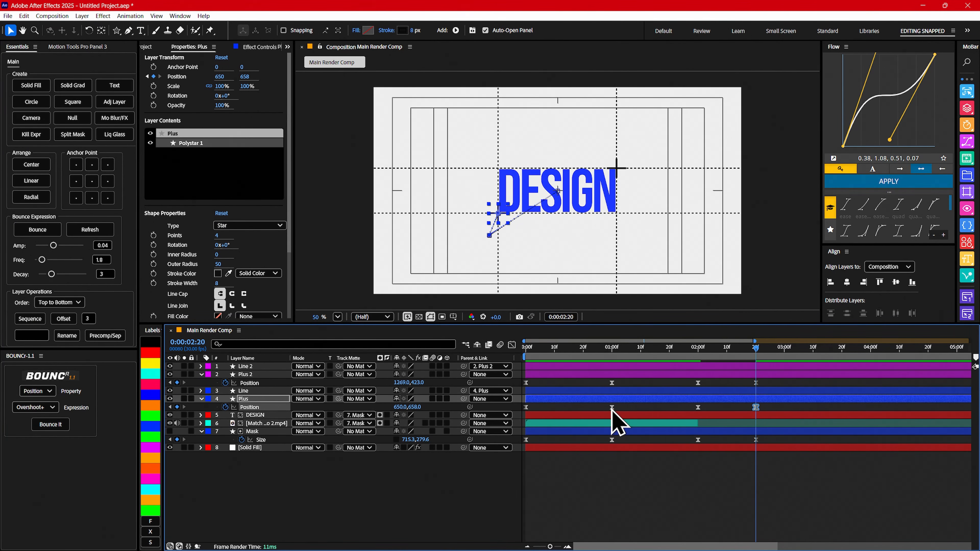
- At 2:20, set the Mask layer's rectangle Size to 612.3, 231.6 so it fits tightly around the DESIGN text
{"action": "left_click_drag", "start_coordinate": [665, 349], "coordinate": [698, 349]}
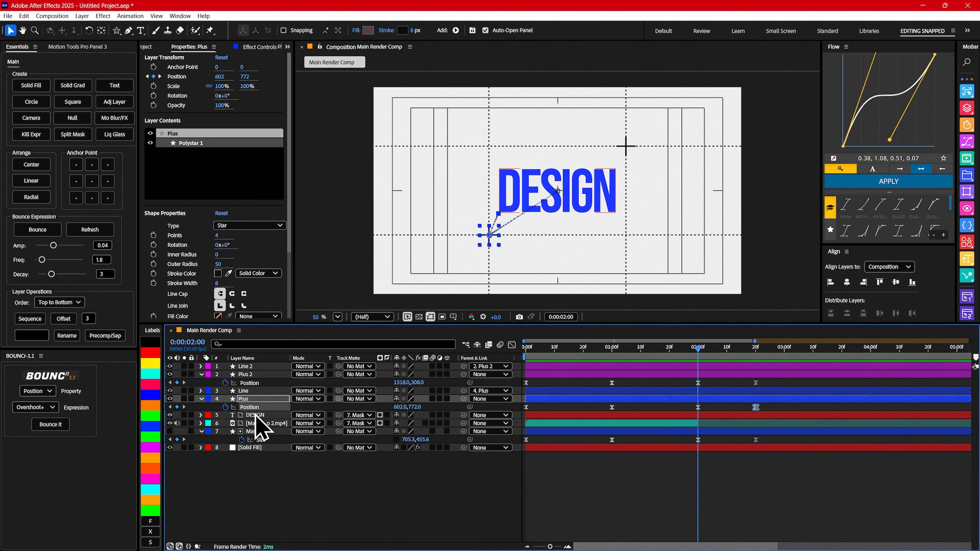
{"action": "left_click", "coordinate": [259, 432]}
{"action": "left_click", "coordinate": [758, 349]}
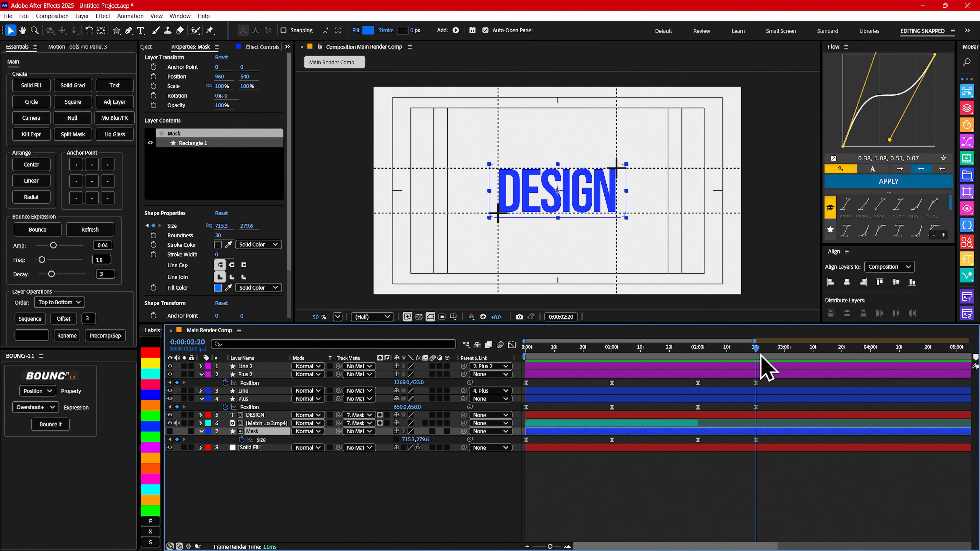
{"action": "mouse_move", "coordinate": [410, 439]}
{"action": "left_mouse_down"}
{"action": "mouse_move", "coordinate": [368, 440]}
{"action": "mouse_move", "coordinate": [403, 440]}
{"action": "left_mouse_up"}
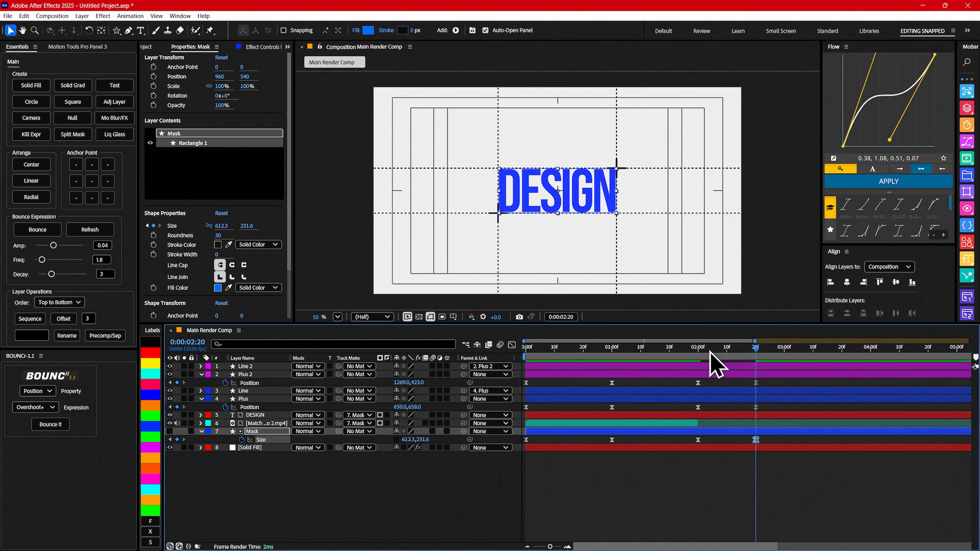
- Keyframe the DESIGN layer's Opacity at 0% at 2:00 and 100% at 2:20
{"action": "mouse_move", "coordinate": [711, 351]}
{"action": "left_mouse_down"}
{"action": "mouse_move", "coordinate": [722, 354]}
{"action": "mouse_move", "coordinate": [699, 350]}
{"action": "left_mouse_up"}
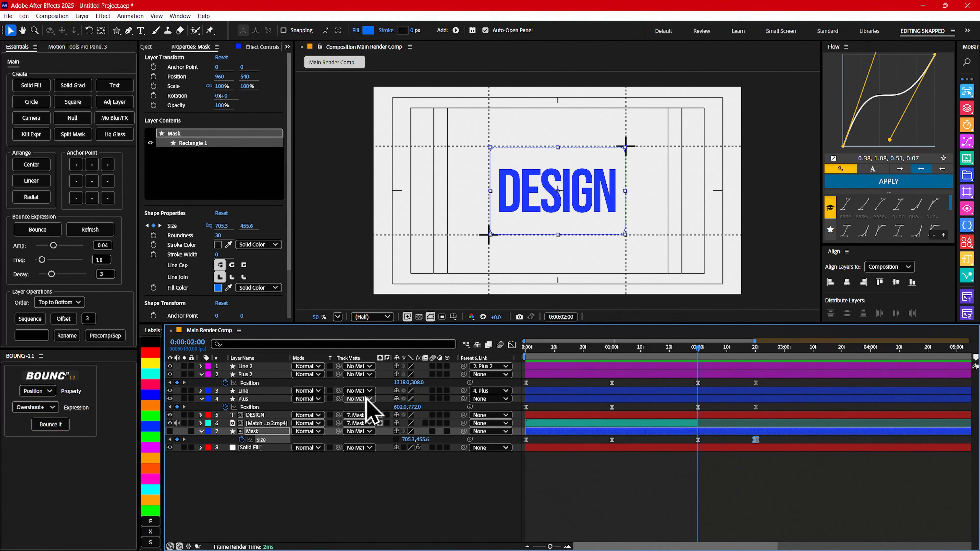
{"action": "left_click", "coordinate": [259, 416]}
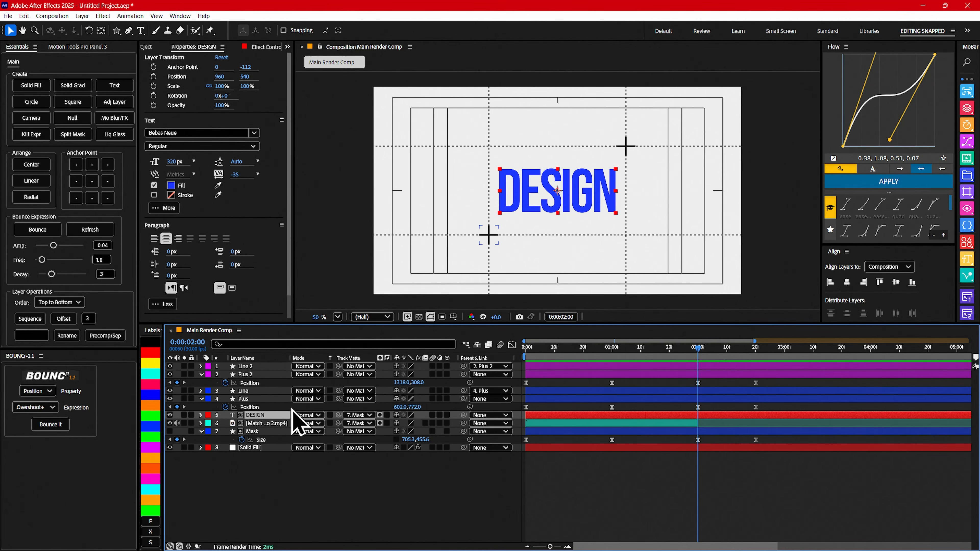
{"action": "key", "text": "t"}
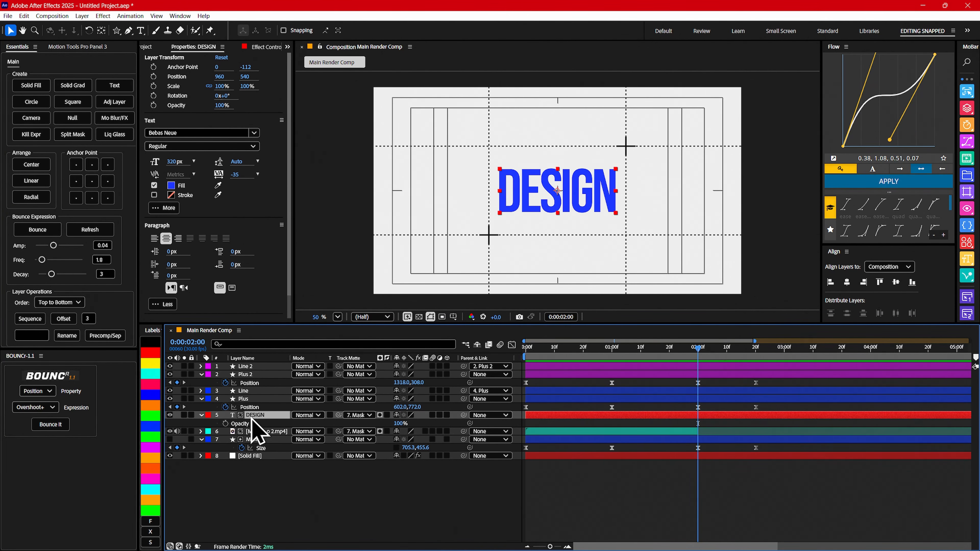
{"action": "left_click", "coordinate": [226, 424]}
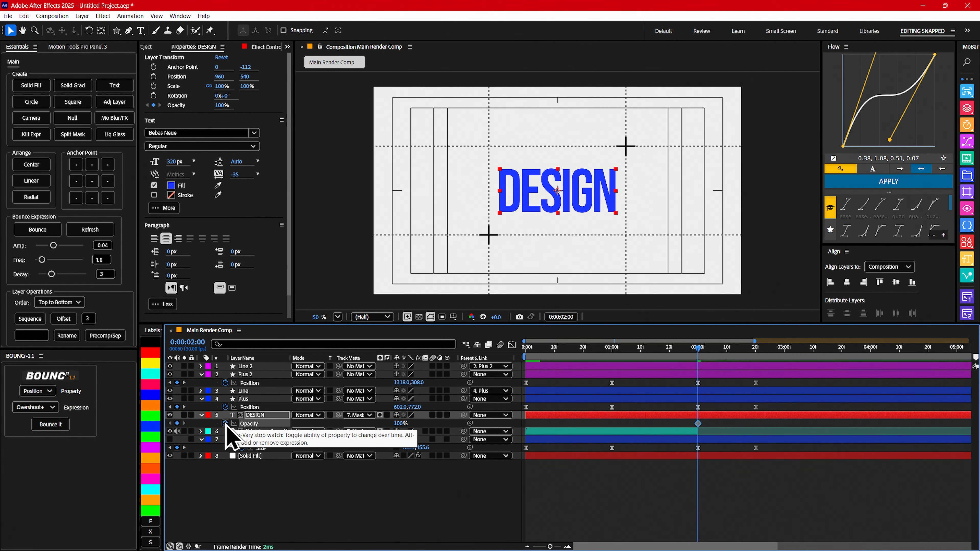
{"action": "left_click_drag", "start_coordinate": [401, 424], "coordinate": [346, 425]}
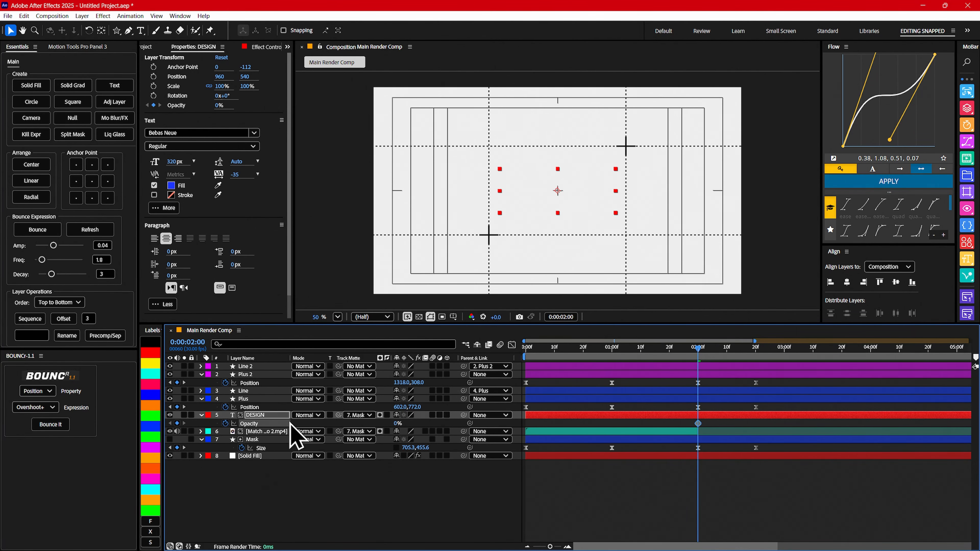
{"action": "left_click_drag", "start_coordinate": [698, 348], "coordinate": [756, 348]}
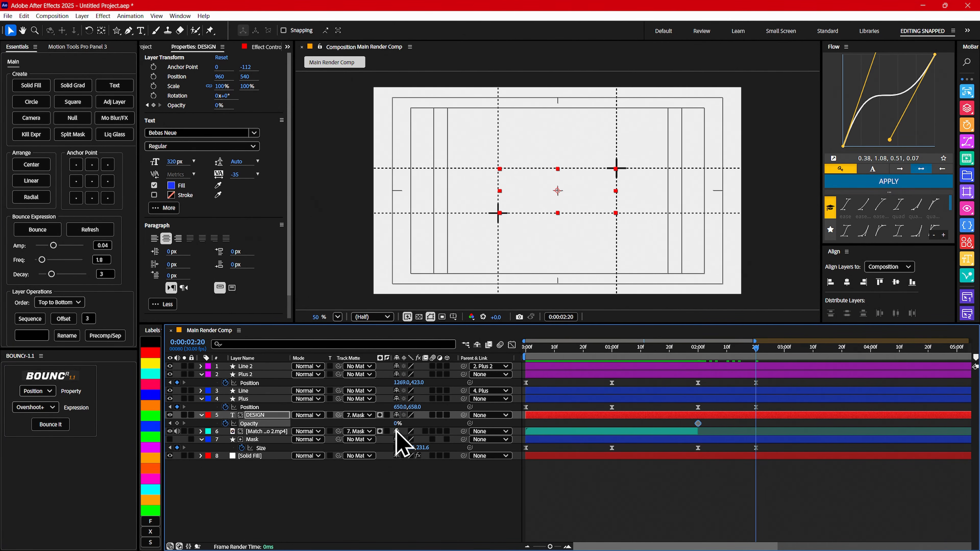
{"action": "left_click_drag", "start_coordinate": [397, 424], "coordinate": [517, 421]}
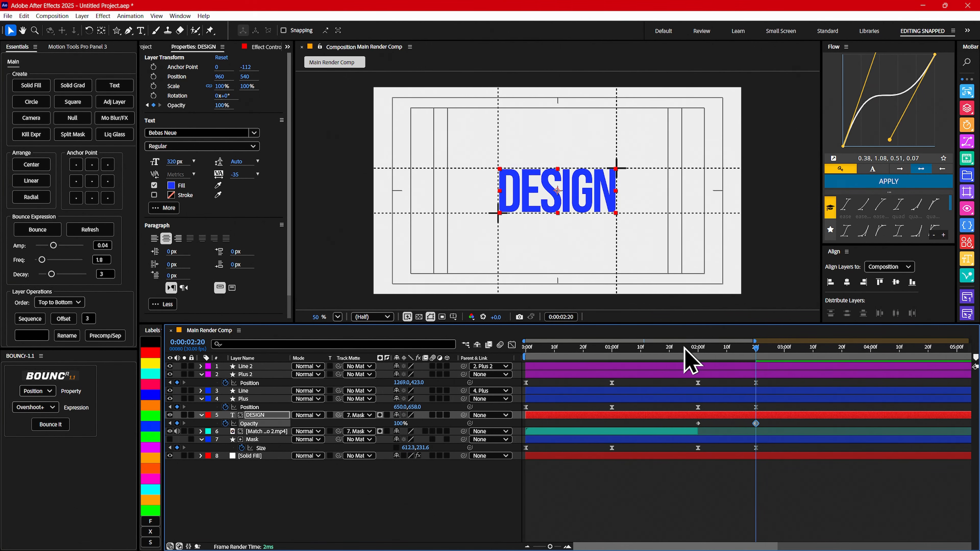
- Apply Easy Ease to DESIGN's Opacity keyframes, and in the speed graph lengthen the incoming easing of all animated layers' 2:20 keyframes
{"action": "mouse_move", "coordinate": [685, 355]}
{"action": "left_mouse_down"}
{"action": "mouse_move", "coordinate": [770, 355]}
{"action": "mouse_move", "coordinate": [690, 346]}
{"action": "left_mouse_up"}
{"action": "left_click_drag", "start_coordinate": [777, 423], "coordinate": [673, 426]}
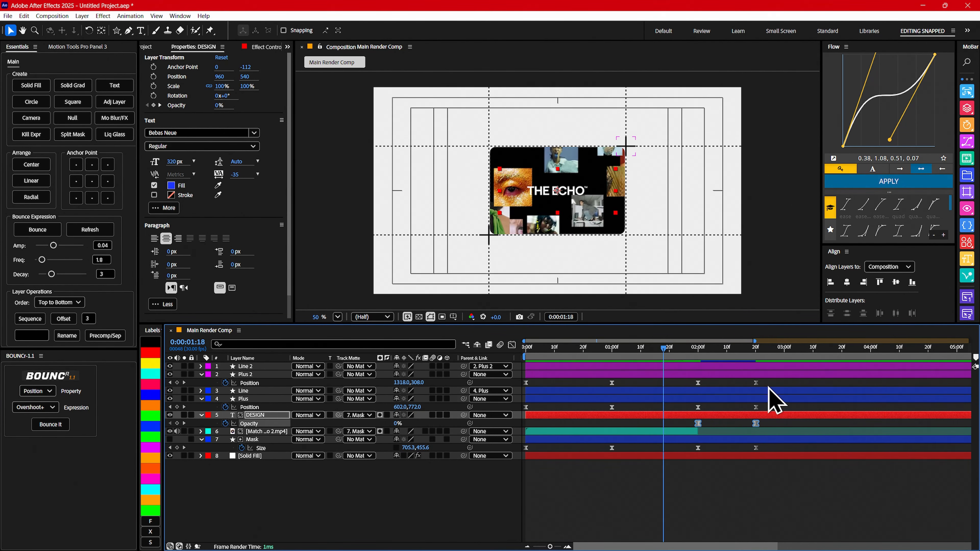
{"action": "left_click_drag", "start_coordinate": [768, 385], "coordinate": [689, 459]}
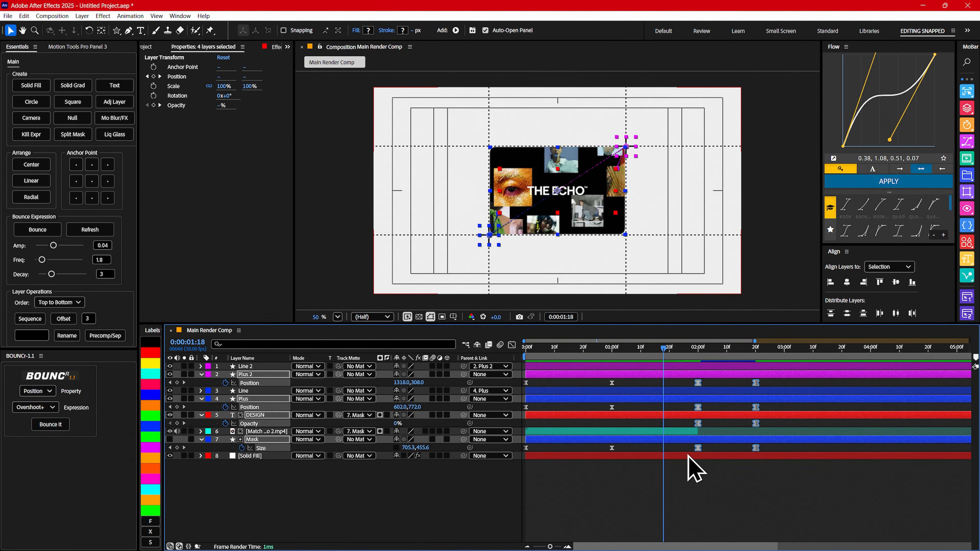
{"action": "left_click", "coordinate": [513, 347]}
{"action": "scroll", "coordinate": [788, 498], "scroll_direction": "up", "scroll_amount": 2, "text": "alt"}
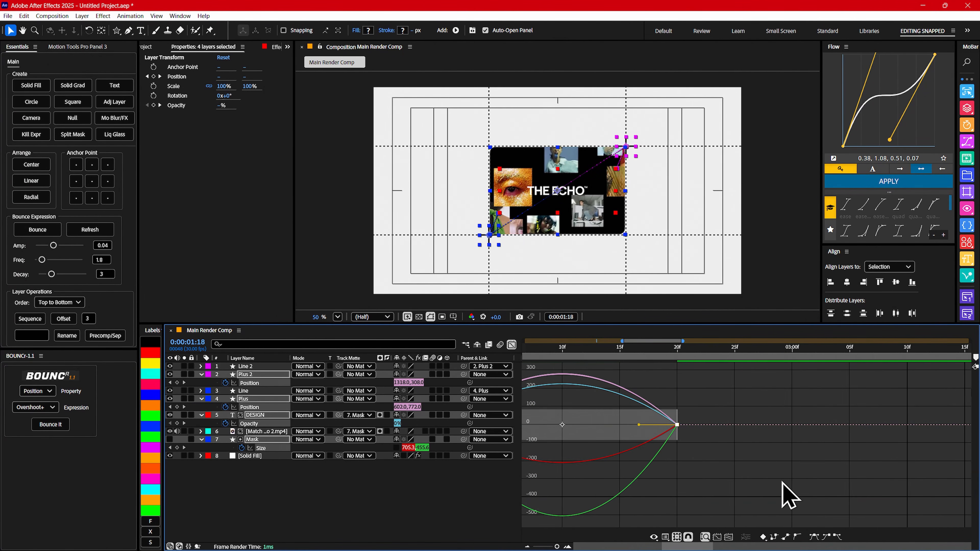
{"action": "left_click_drag", "start_coordinate": [711, 427], "coordinate": [626, 452]}
{"action": "left_click_drag", "start_coordinate": [710, 456], "coordinate": [672, 456]}
{"action": "left_click", "coordinate": [592, 348]}
{"action": "left_click", "coordinate": [512, 345]}
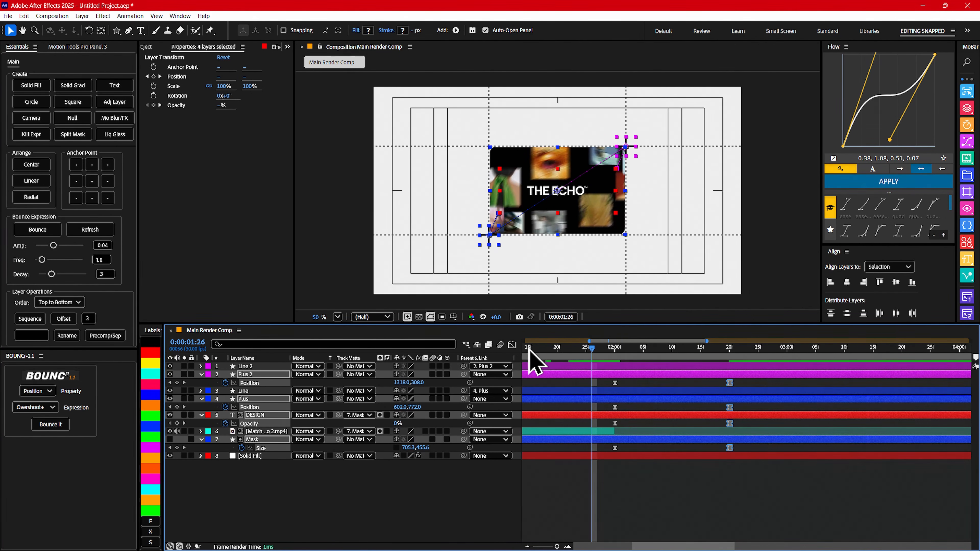
- Set the end of the composition's work area at 3:00
{"action": "scroll", "coordinate": [590, 340], "scroll_direction": "down", "scroll_amount": 4}
{"action": "left_click_drag", "start_coordinate": [730, 351], "coordinate": [736, 358]}
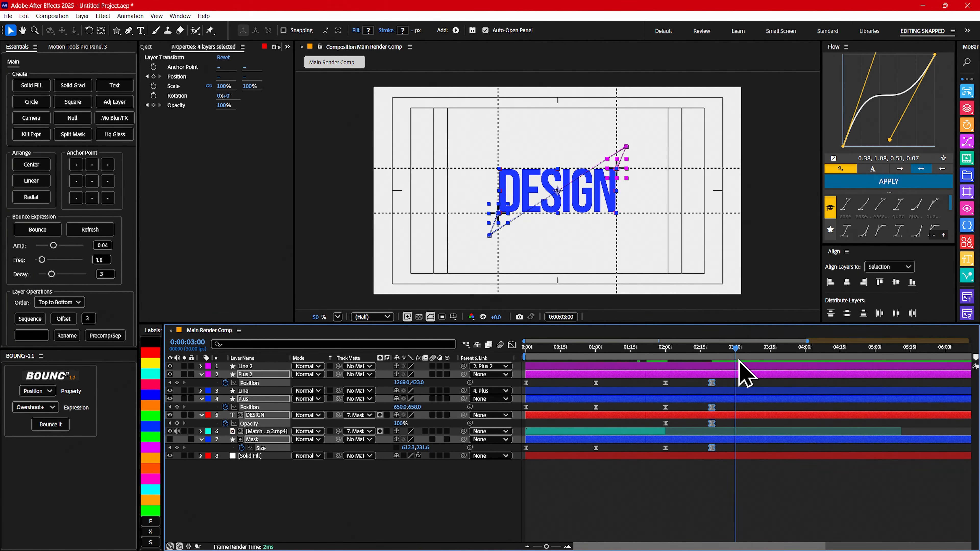
{"action": "key", "text": "n"}
- Collapse the properties of all layers and enable motion blur for every layer and for the composition
{"action": "left_click", "coordinate": [264, 366]}
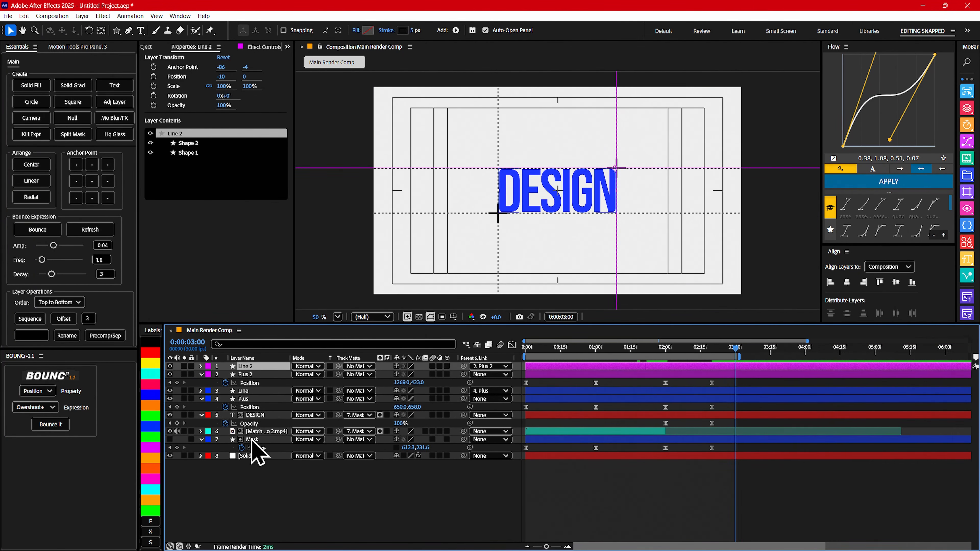
{"action": "key", "text": "ctrl+a"}
{"action": "key", "text": "u"}
{"action": "left_click", "coordinate": [281, 464]}
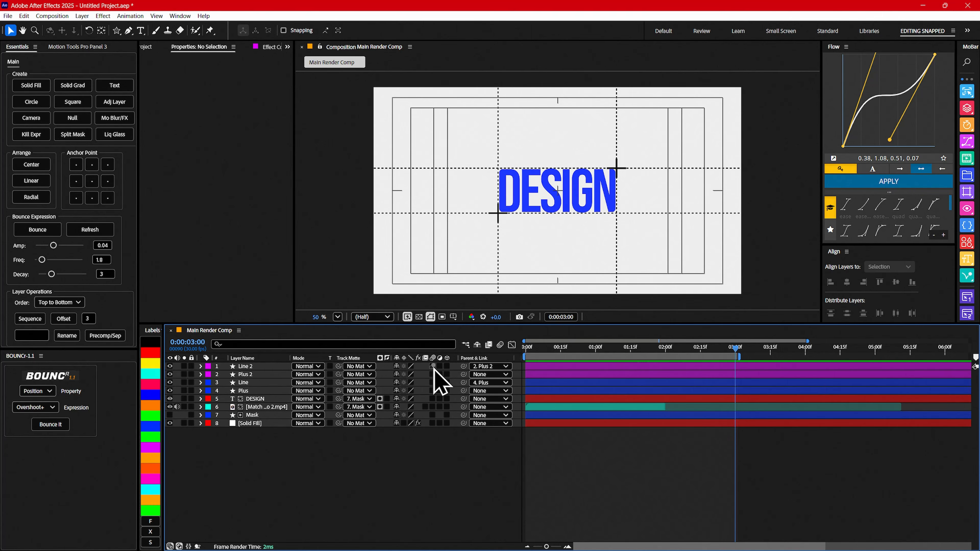
{"action": "left_click_drag", "start_coordinate": [435, 370], "coordinate": [434, 418]}
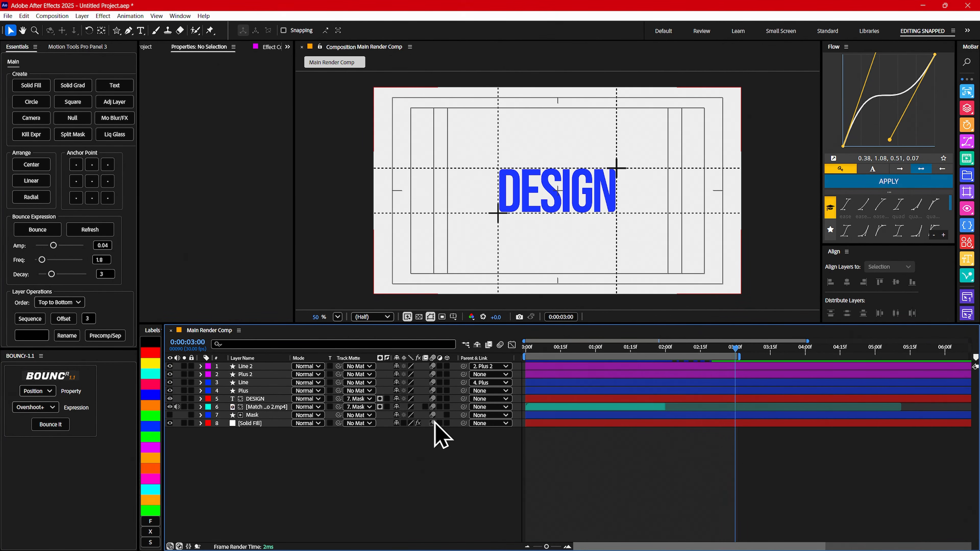
{"action": "left_click", "coordinate": [500, 345]}
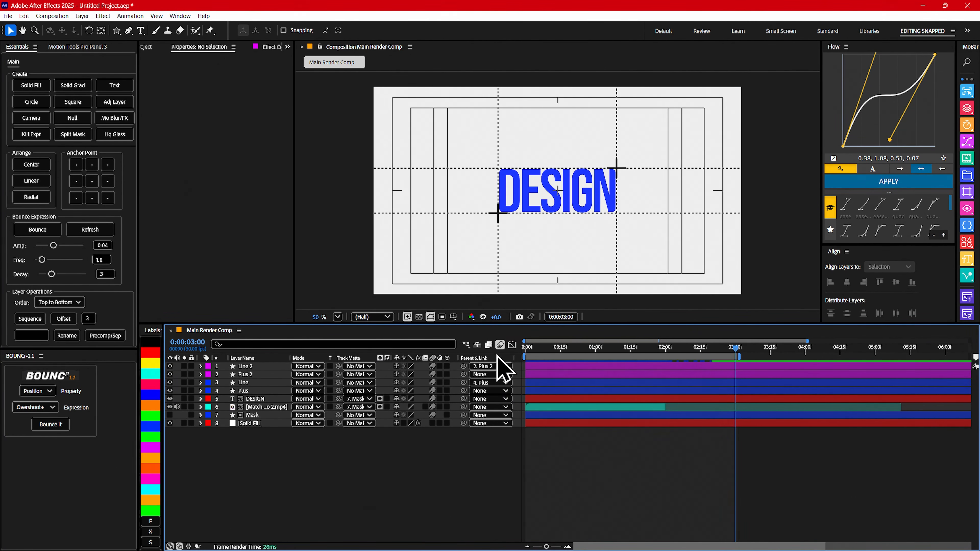
- Preview the whole animation from the first frame with motion blur on
{"action": "left_click", "coordinate": [528, 348]}
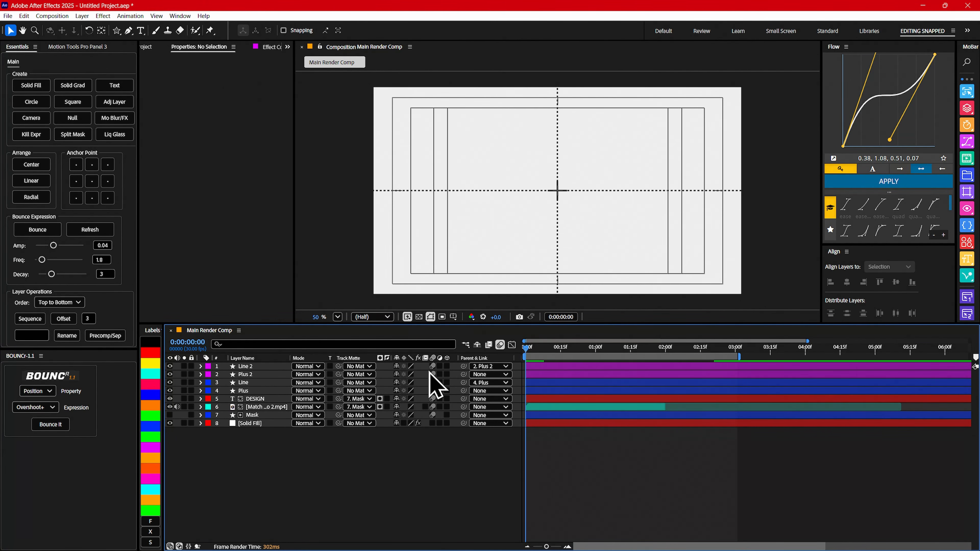
{"action": "key", "text": "space"}
{"action": "key", "text": "space"}
- Move the DESIGN layer's first Opacity keyframe to 2:06 and scrub through the fade-in to 2:16
{"action": "left_click_drag", "start_coordinate": [667, 352], "coordinate": [681, 353]}
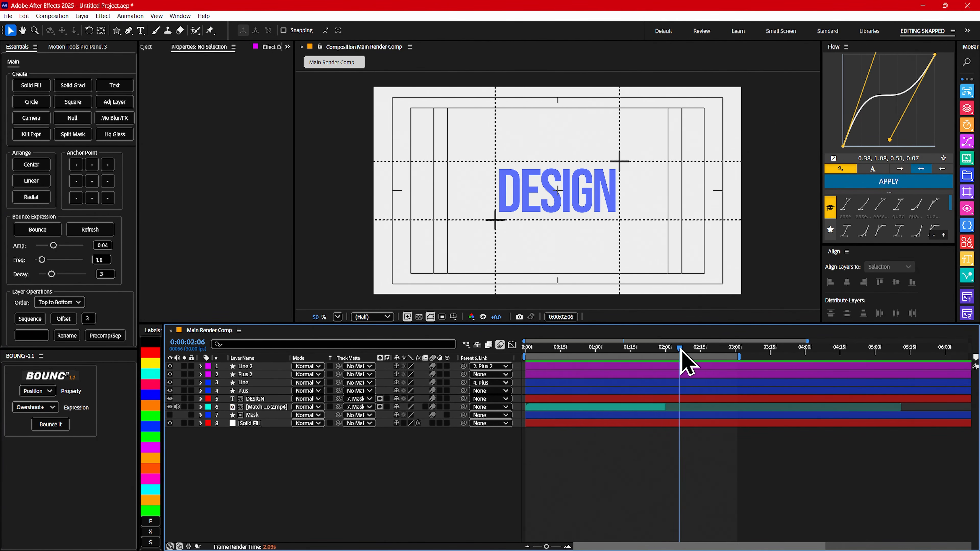
{"action": "left_click", "coordinate": [258, 400]}
{"action": "key", "text": "u"}
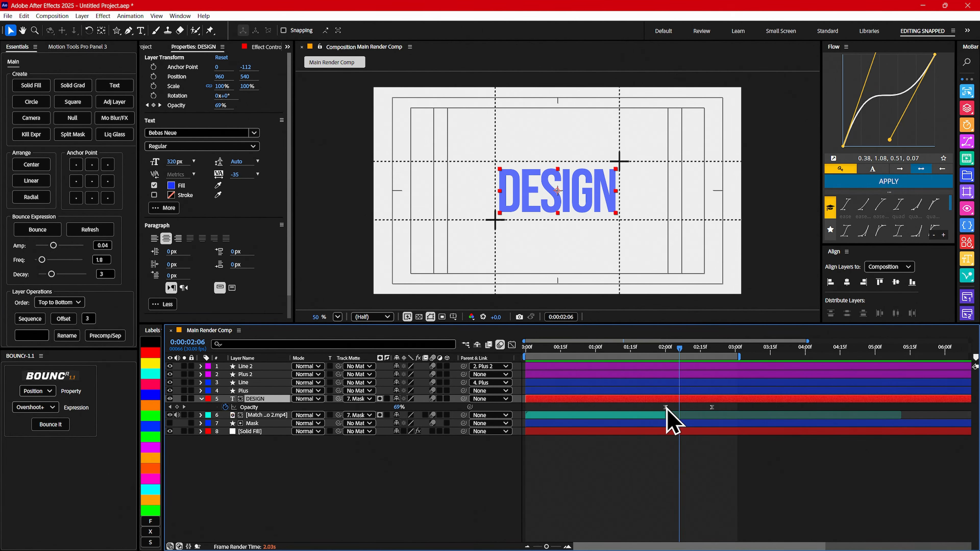
{"action": "left_click_drag", "start_coordinate": [666, 408], "coordinate": [682, 409]}
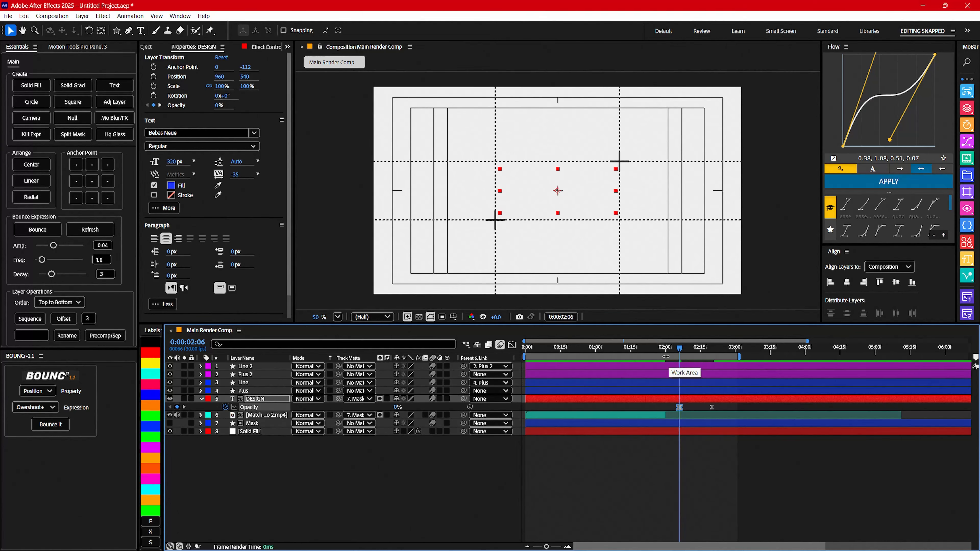
{"action": "left_click_drag", "start_coordinate": [678, 351], "coordinate": [705, 359]}
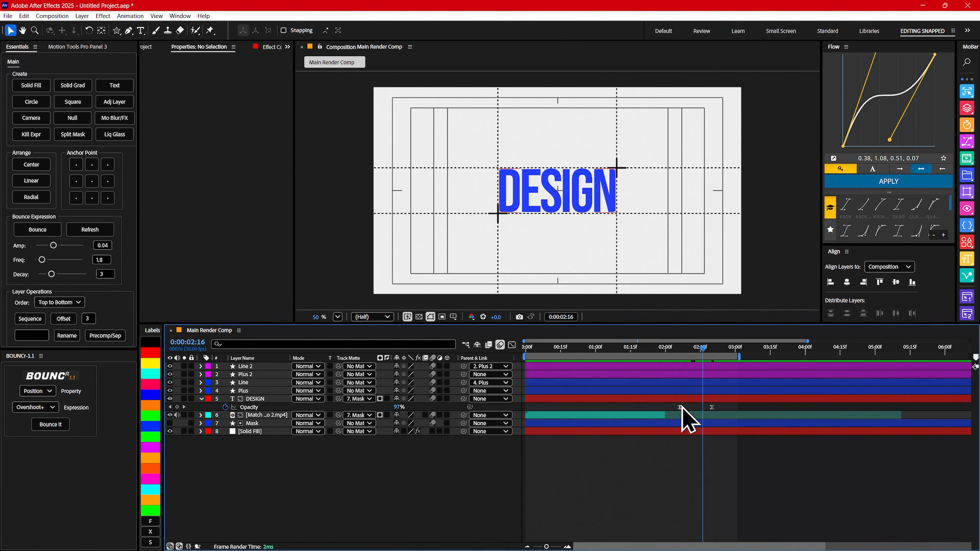
- Readjust the timing of DESIGN's first Opacity keyframe, checking the fade-in up to 2:09, and collapse the layer's properties
{"action": "left_click_drag", "start_coordinate": [679, 407], "coordinate": [690, 408]}
{"action": "left_click", "coordinate": [664, 349]}
{"action": "left_click_drag", "start_coordinate": [664, 351], "coordinate": [688, 352]}
{"action": "left_click", "coordinate": [256, 400]}
{"action": "key", "text": "u"}
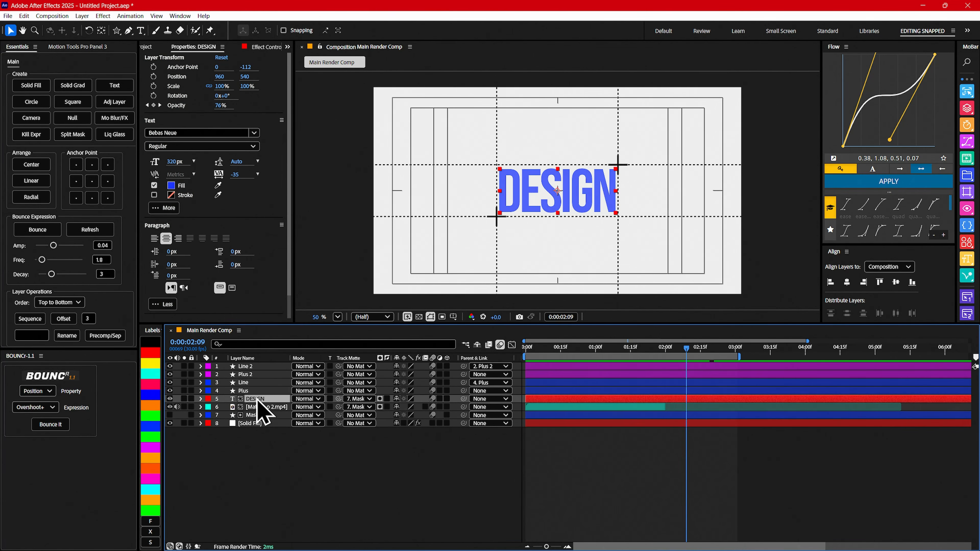
- Play the composition from the start to review the adjusted DESIGN fade-in
{"action": "left_click_drag", "start_coordinate": [586, 351], "coordinate": [439, 355]}
{"action": "key", "text": "space"}
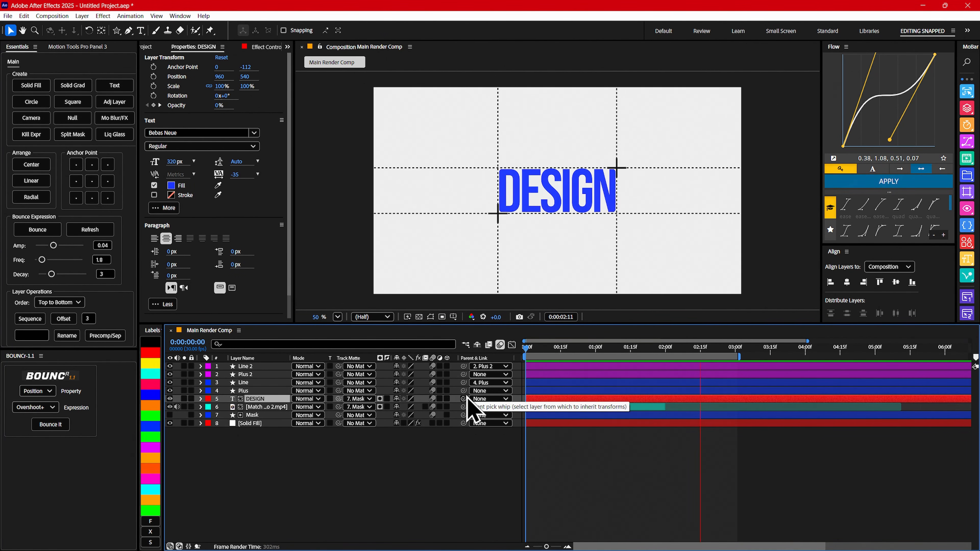
{"action": "mouse_move", "coordinate": [702, 541]}
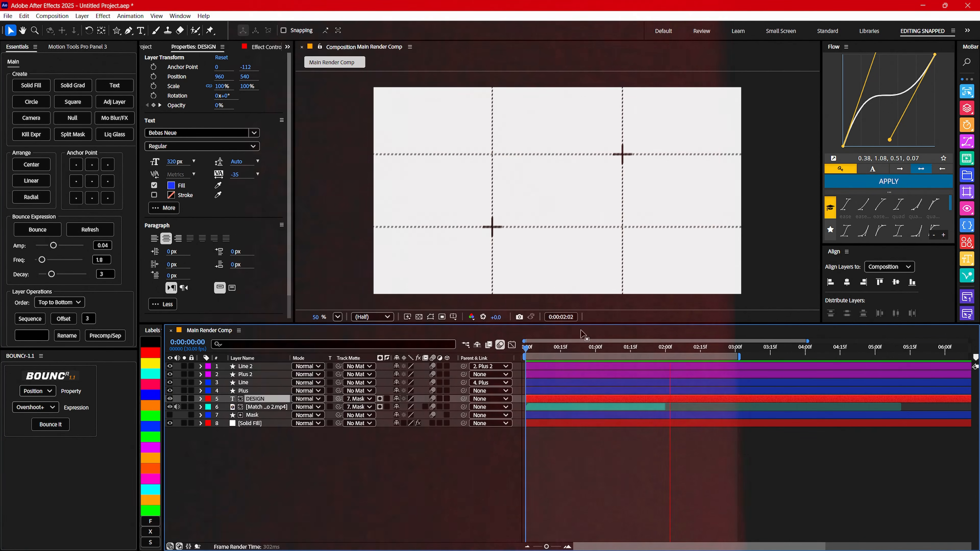